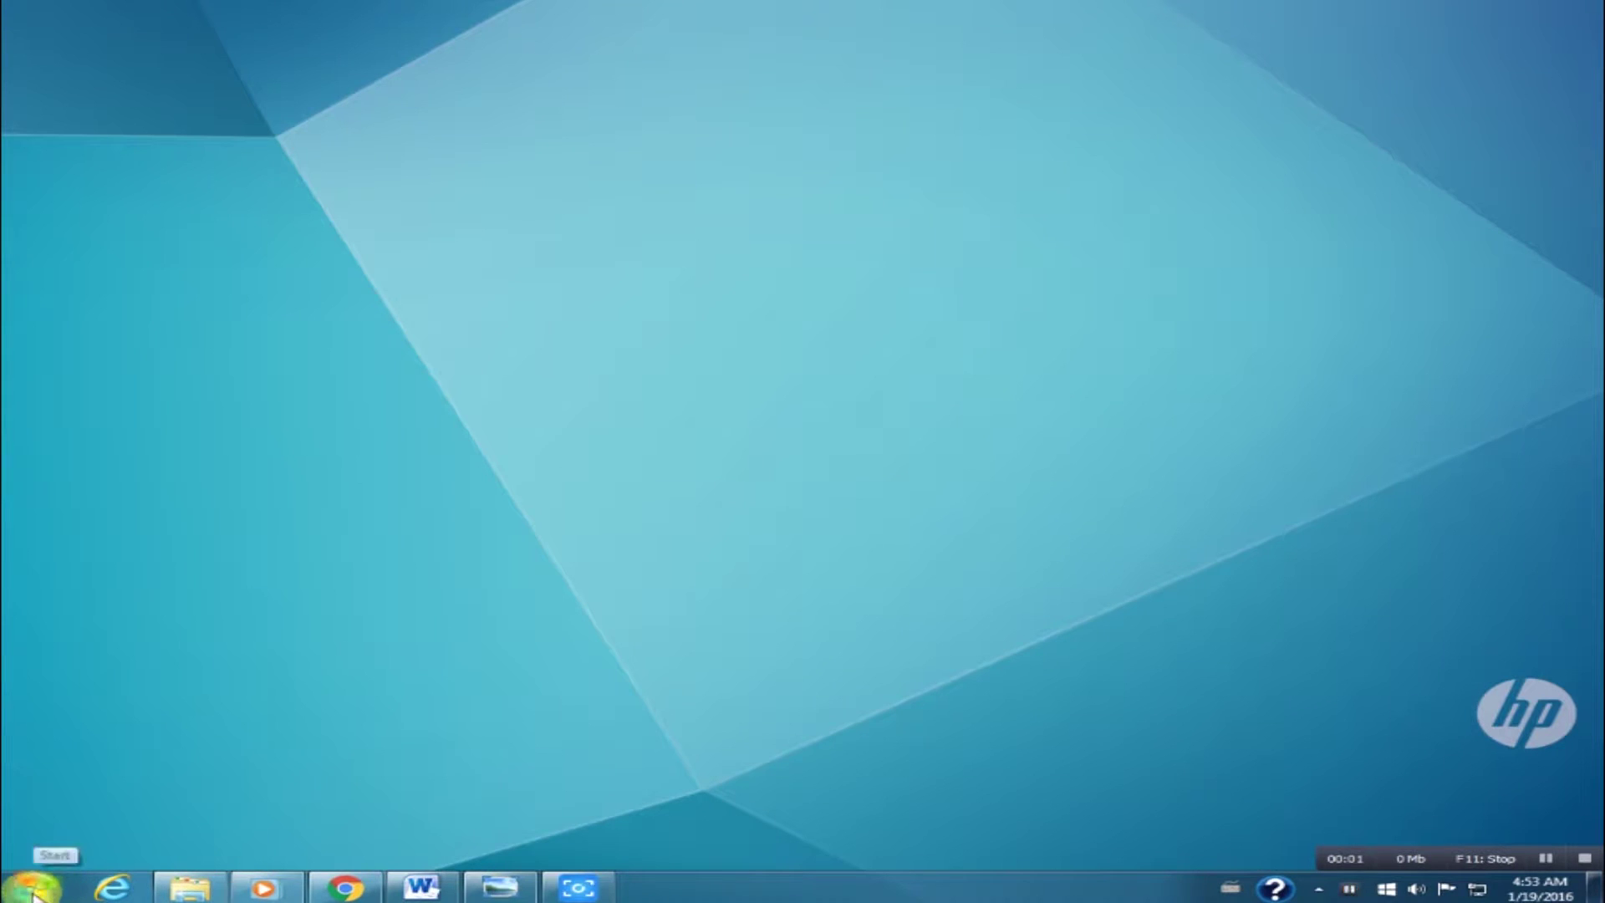
Go from Control Panel through Network and Sharing Center to the Network Connections adapter list.
left_click(32, 893)
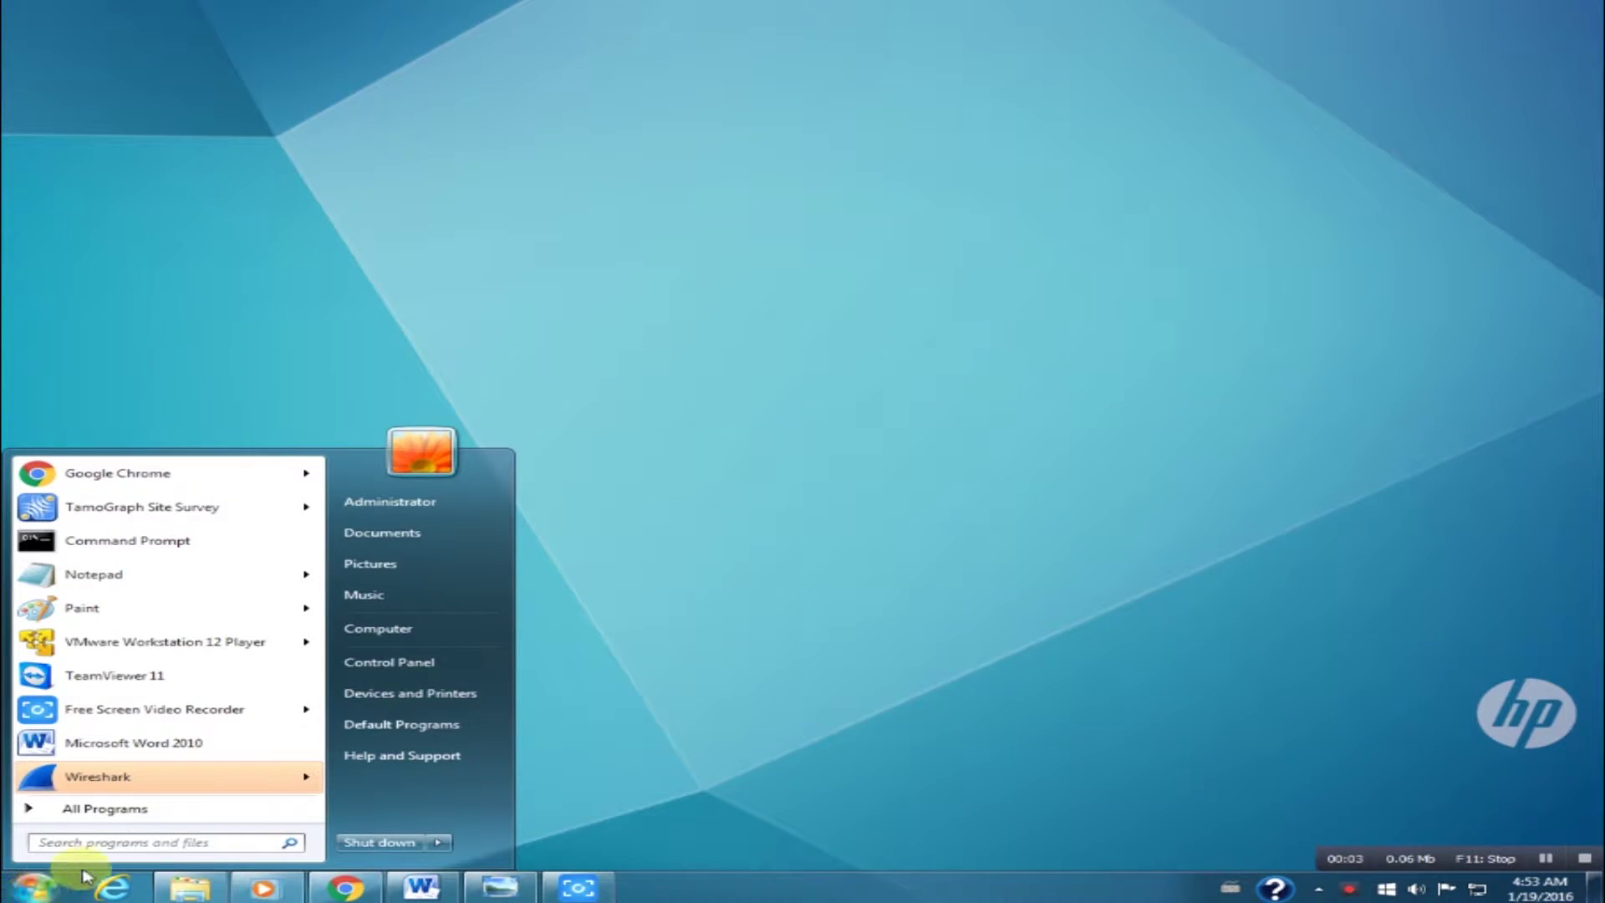
left_click(370, 662)
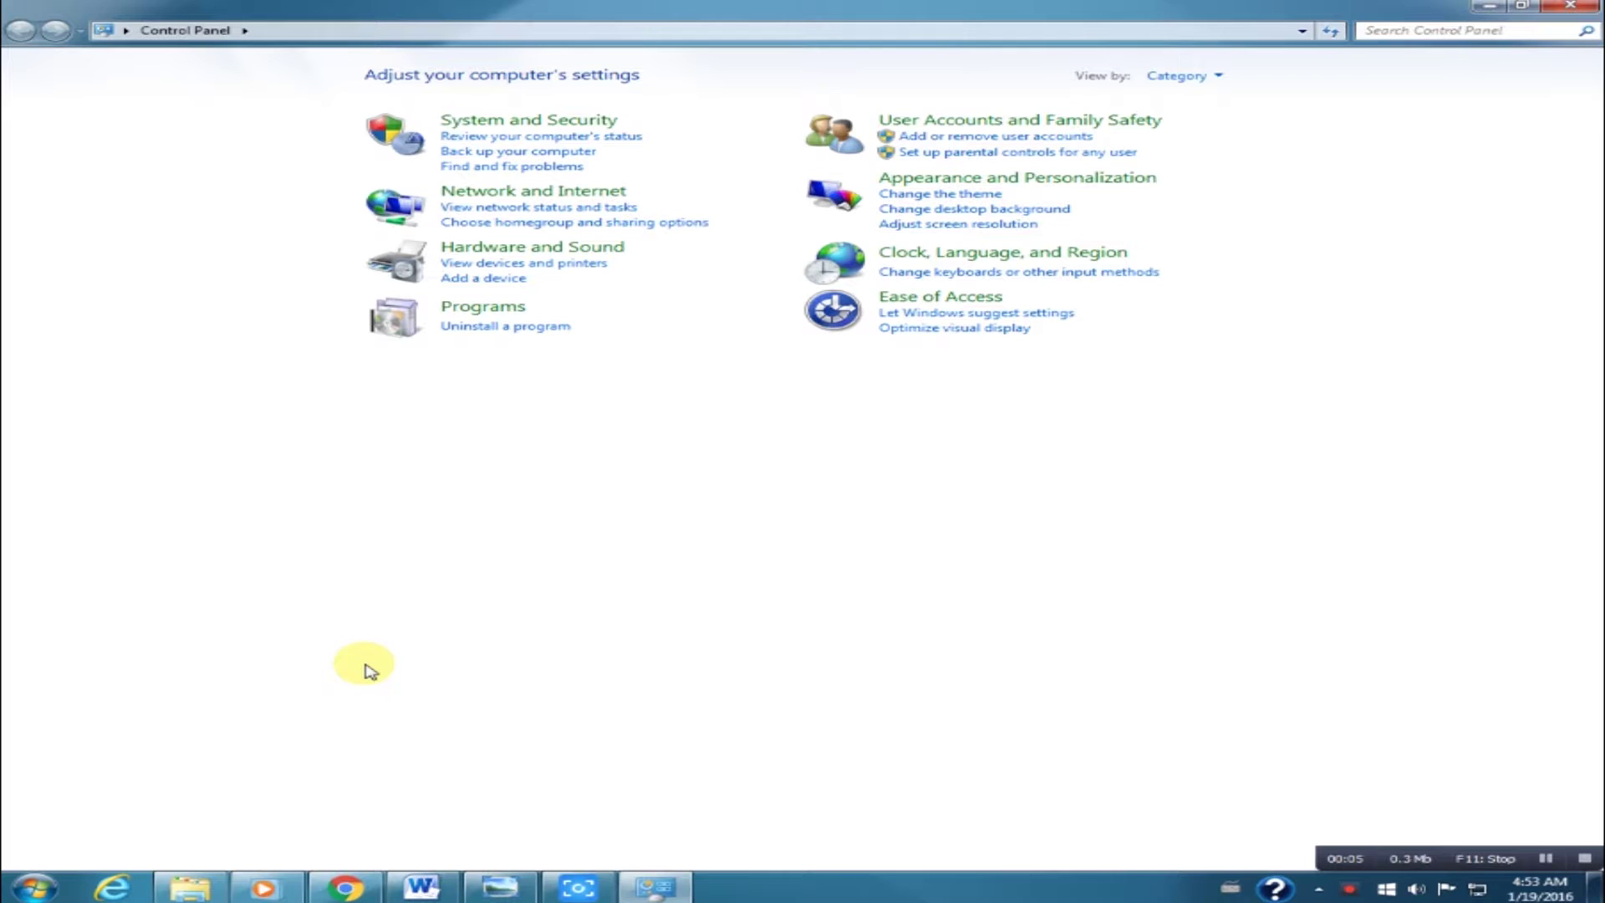
left_click(561, 197)
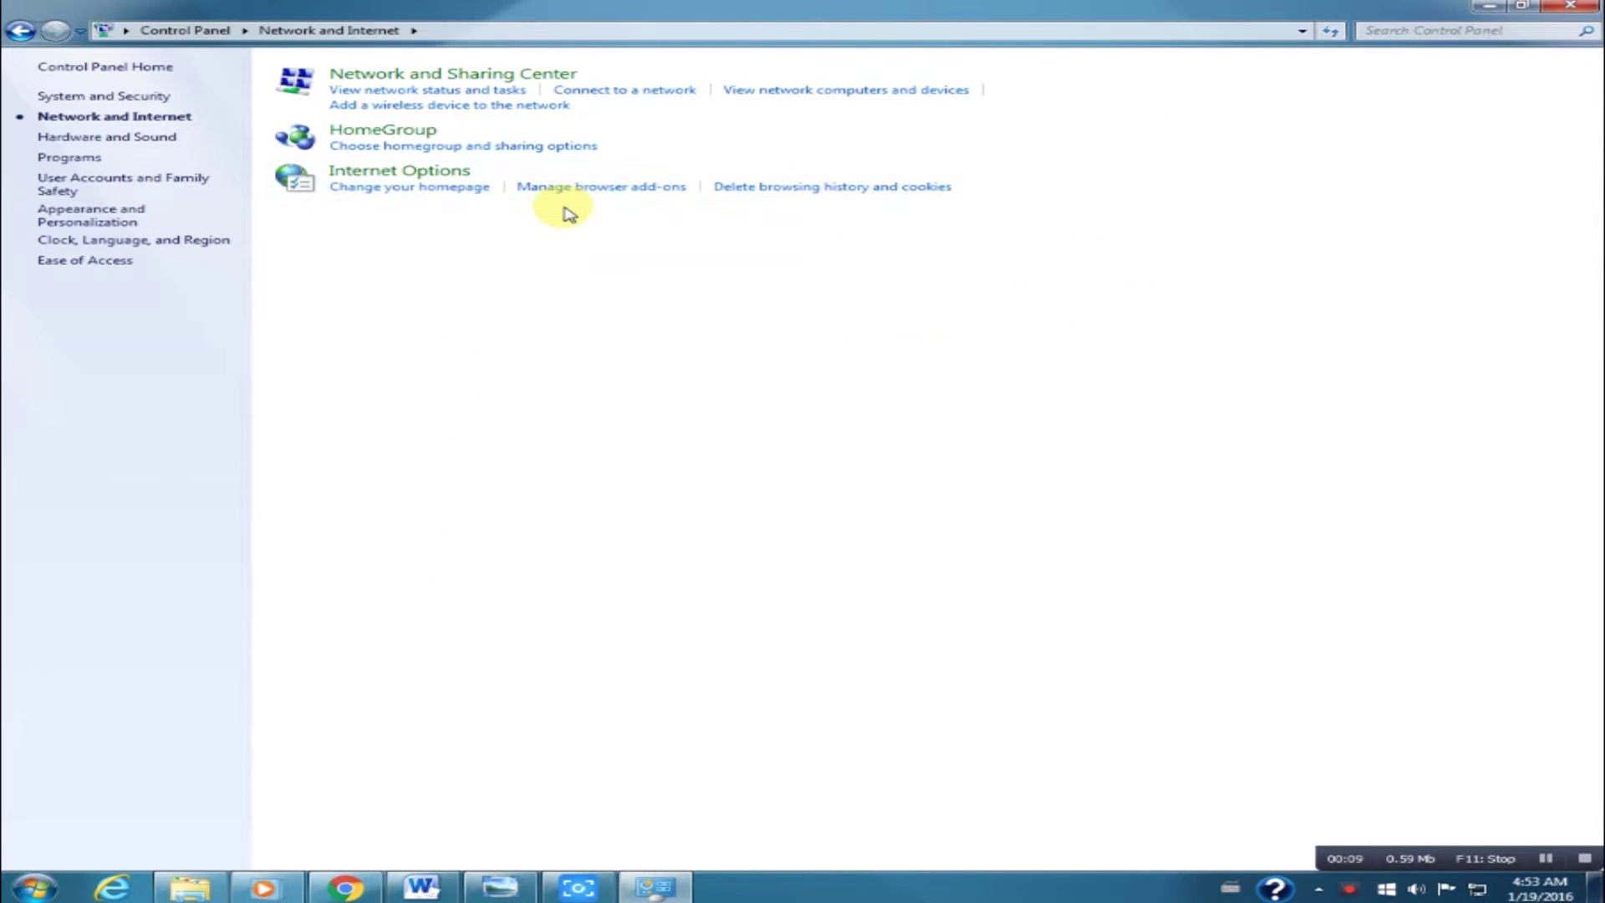
left_click(483, 76)
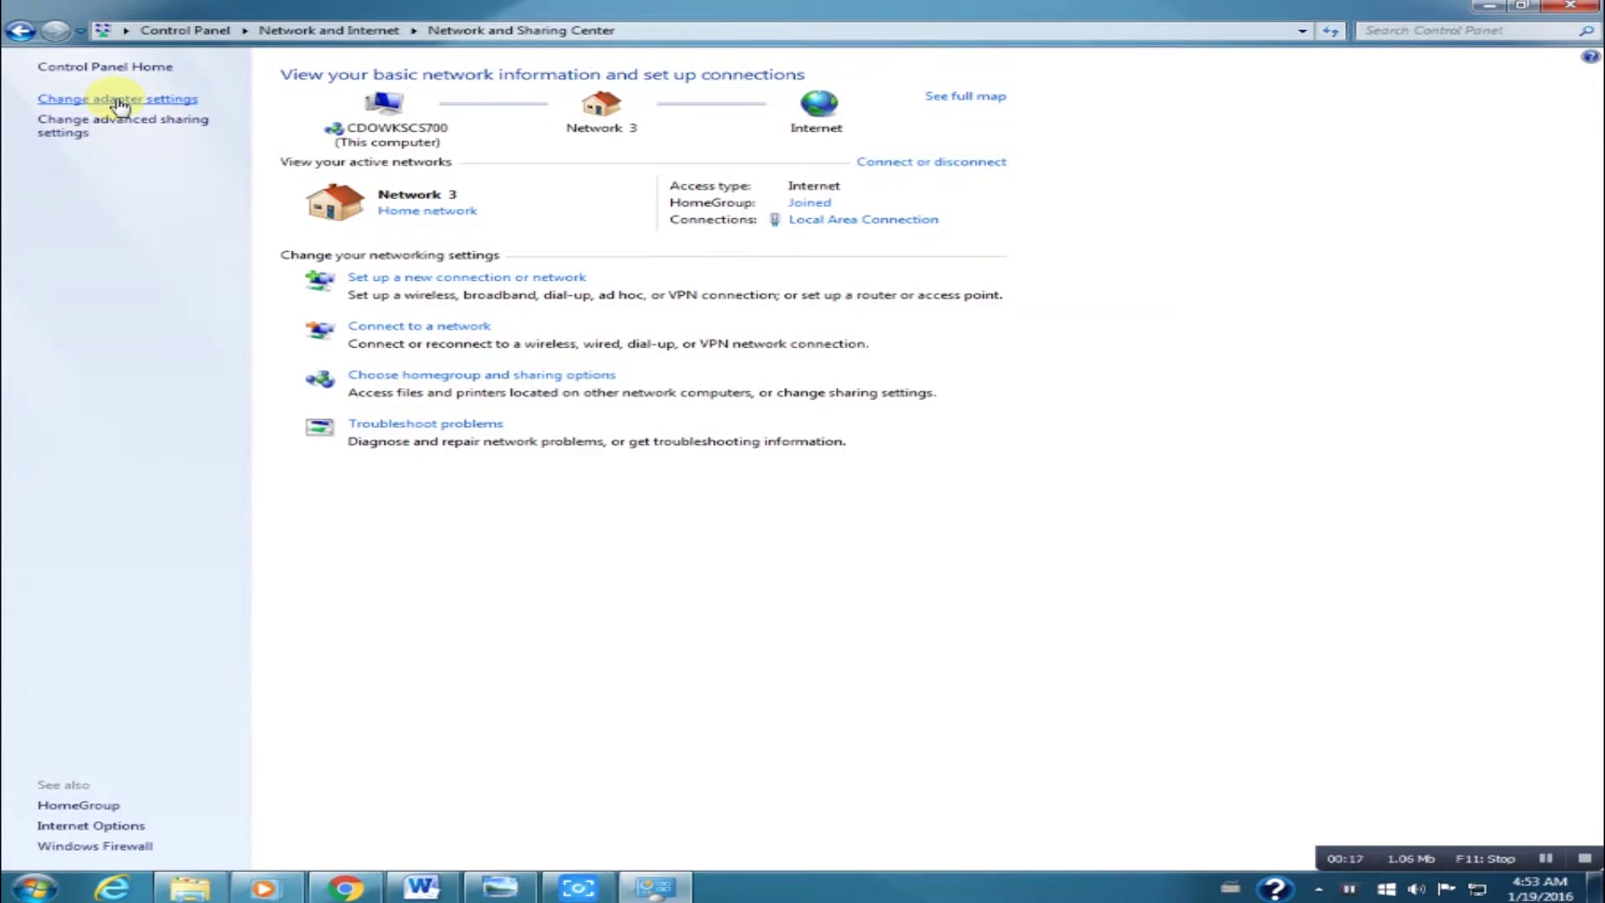
left_click(119, 103)
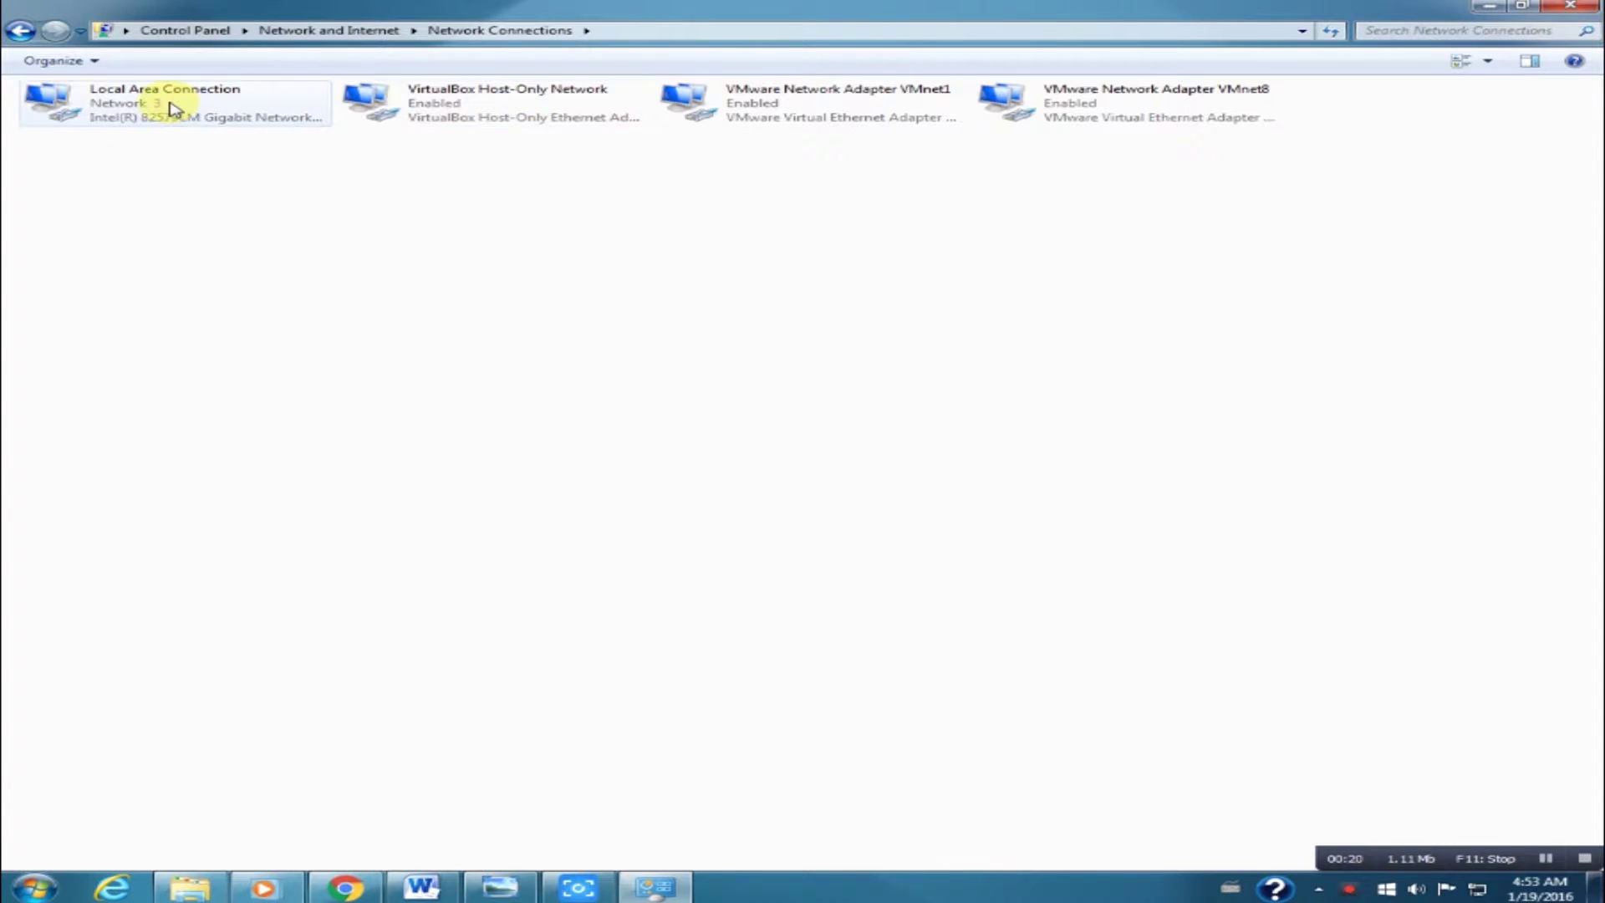
Open Local Area Connection Properties and select Internet Protocol Version 4 (TCP/IPv4).
right_click(113, 103)
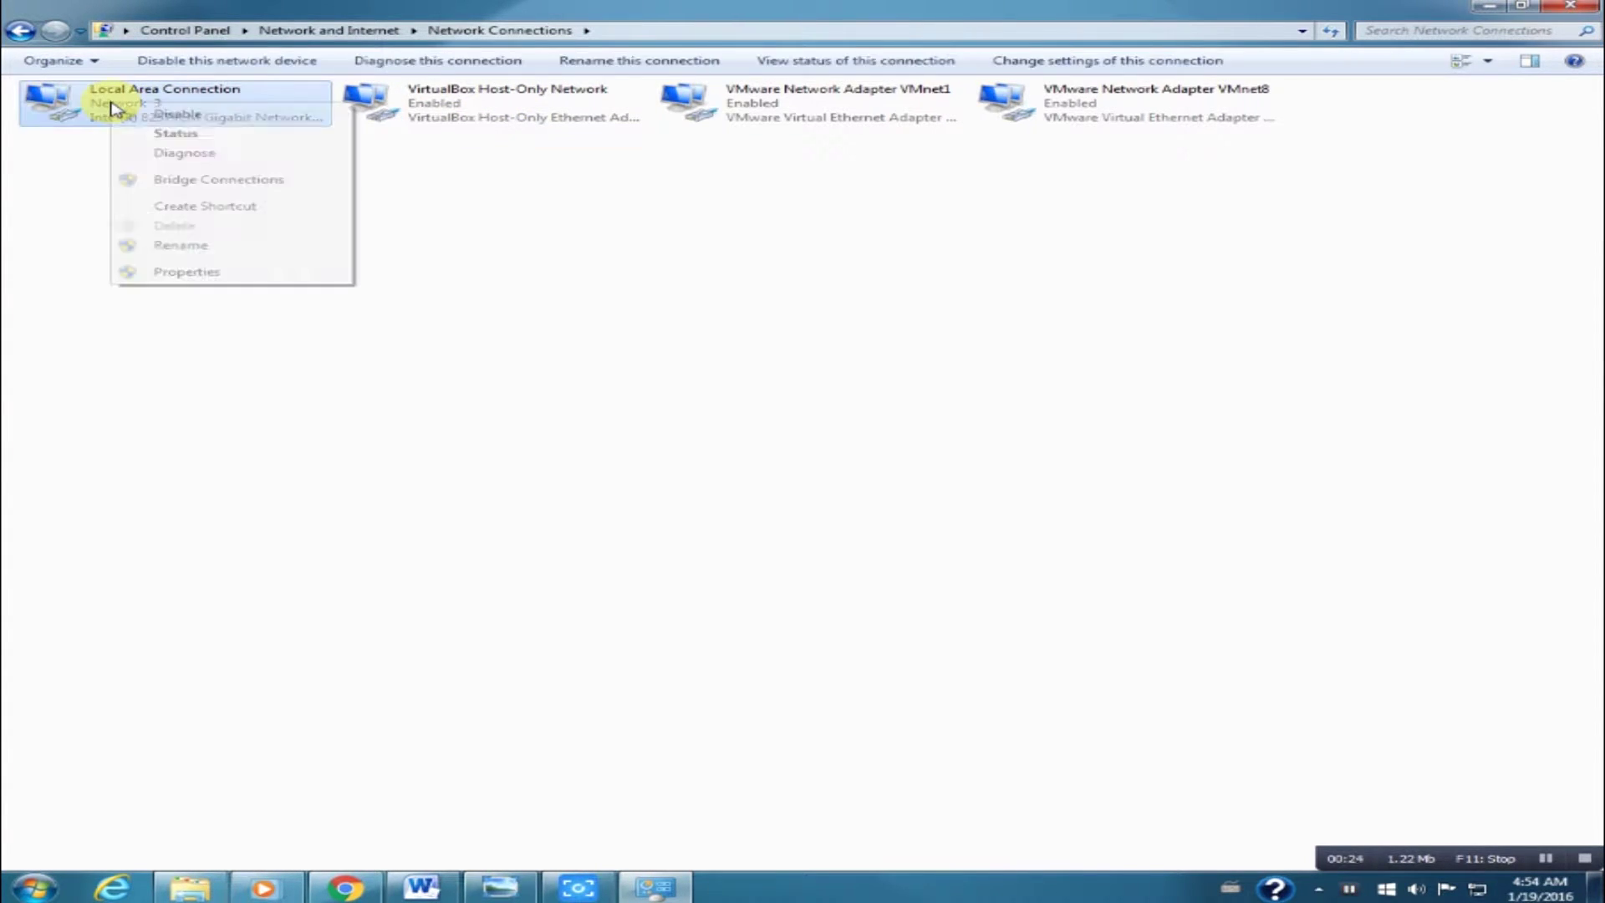
left_click(187, 272)
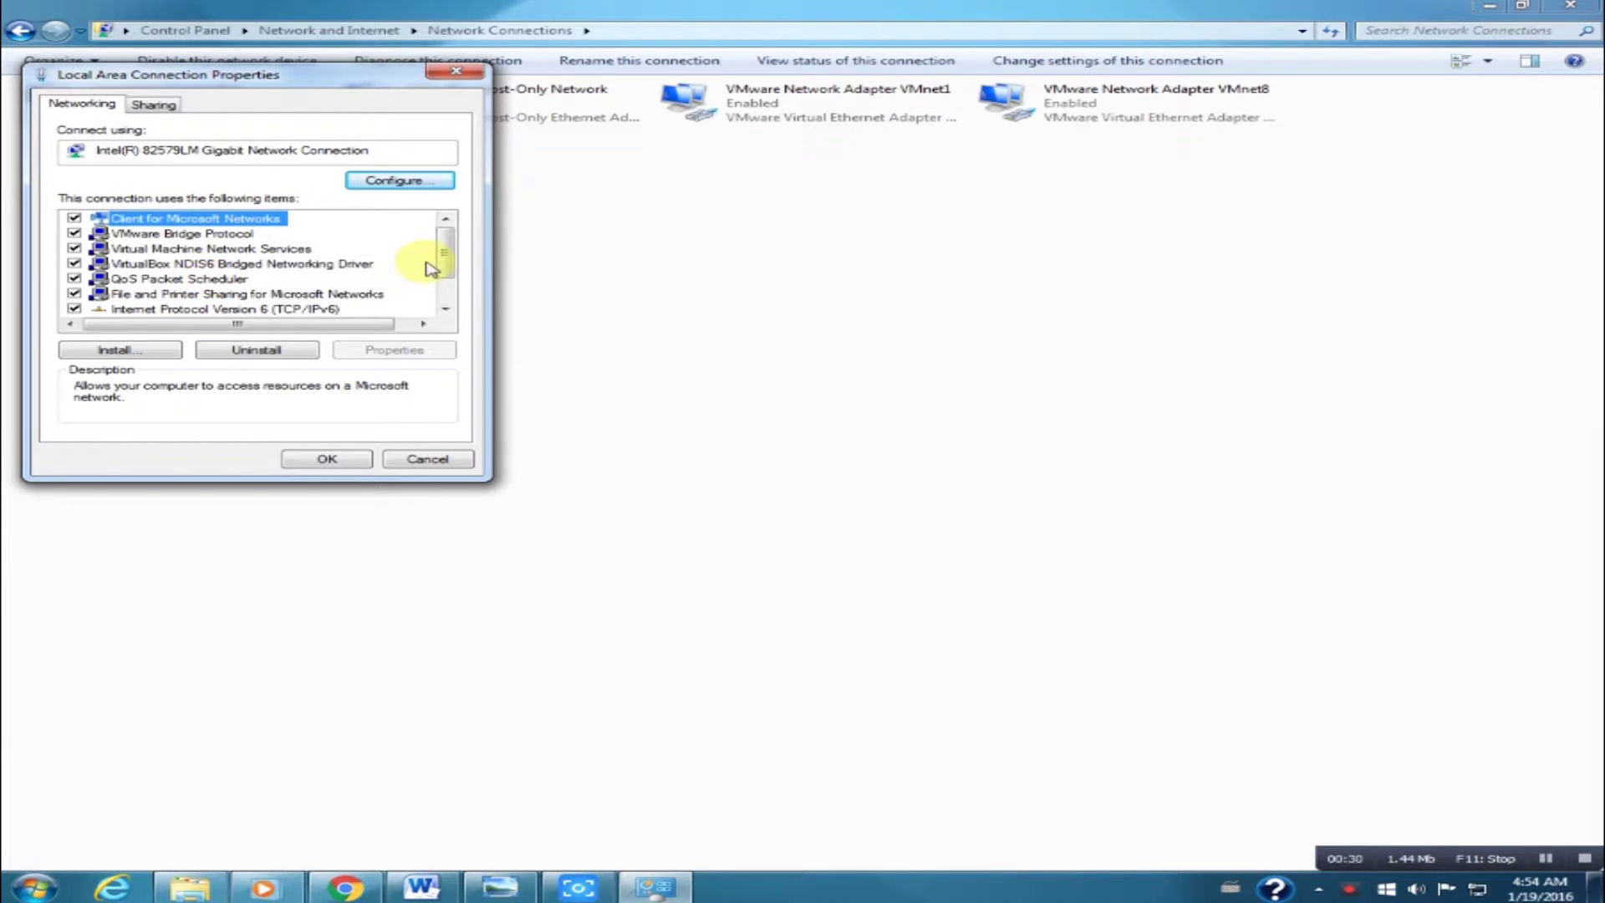
left_click_drag(443, 243, 444, 272)
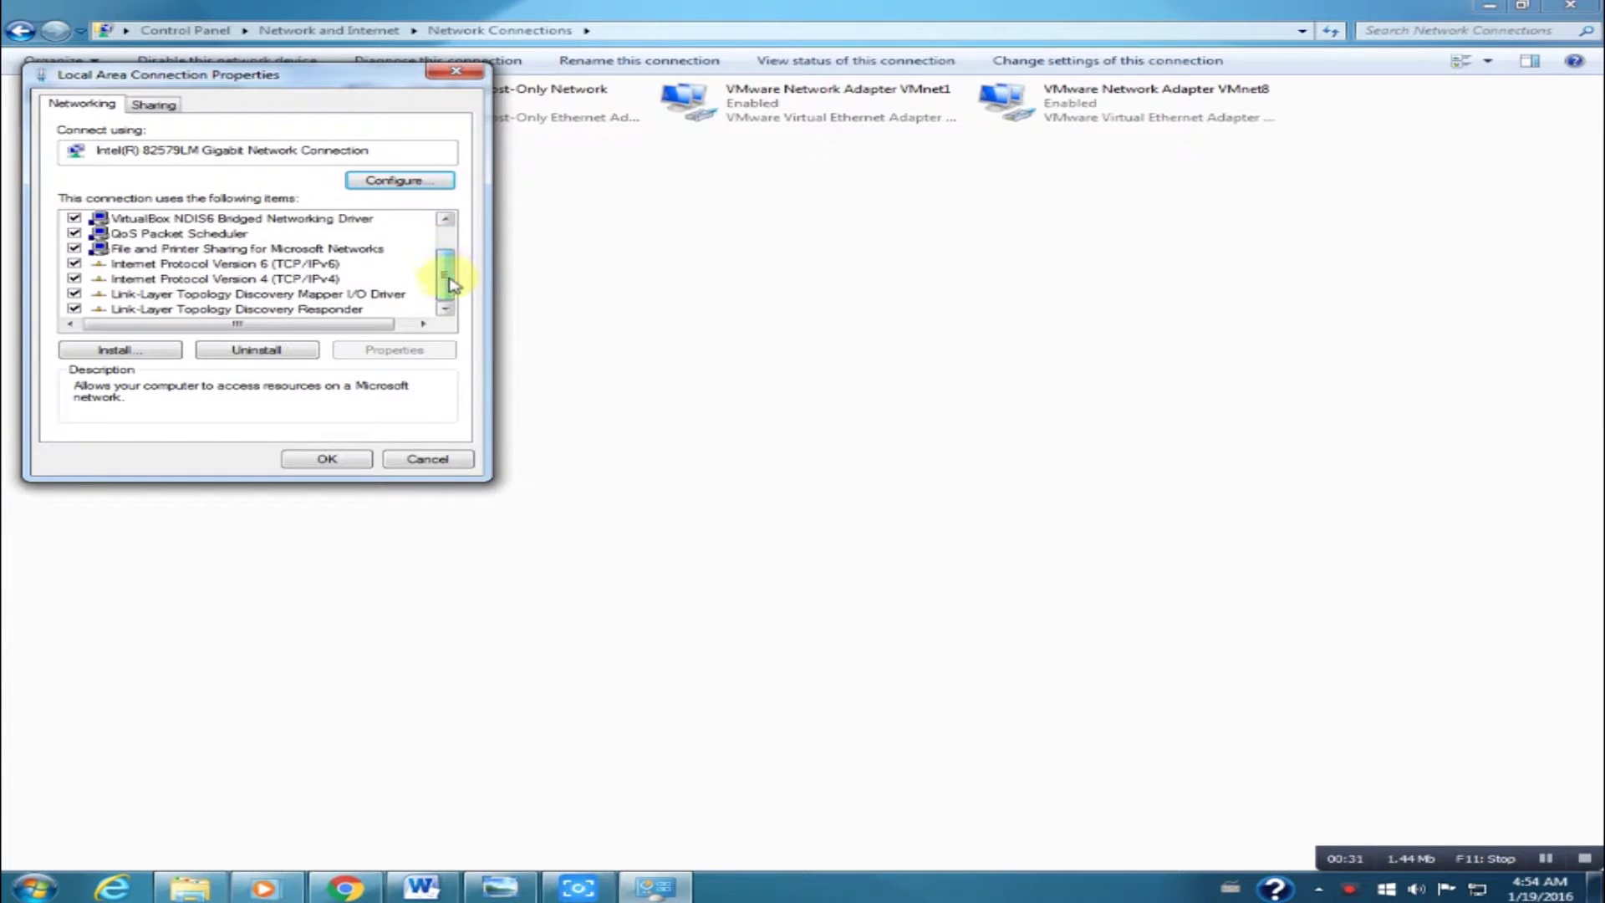
left_click(294, 281)
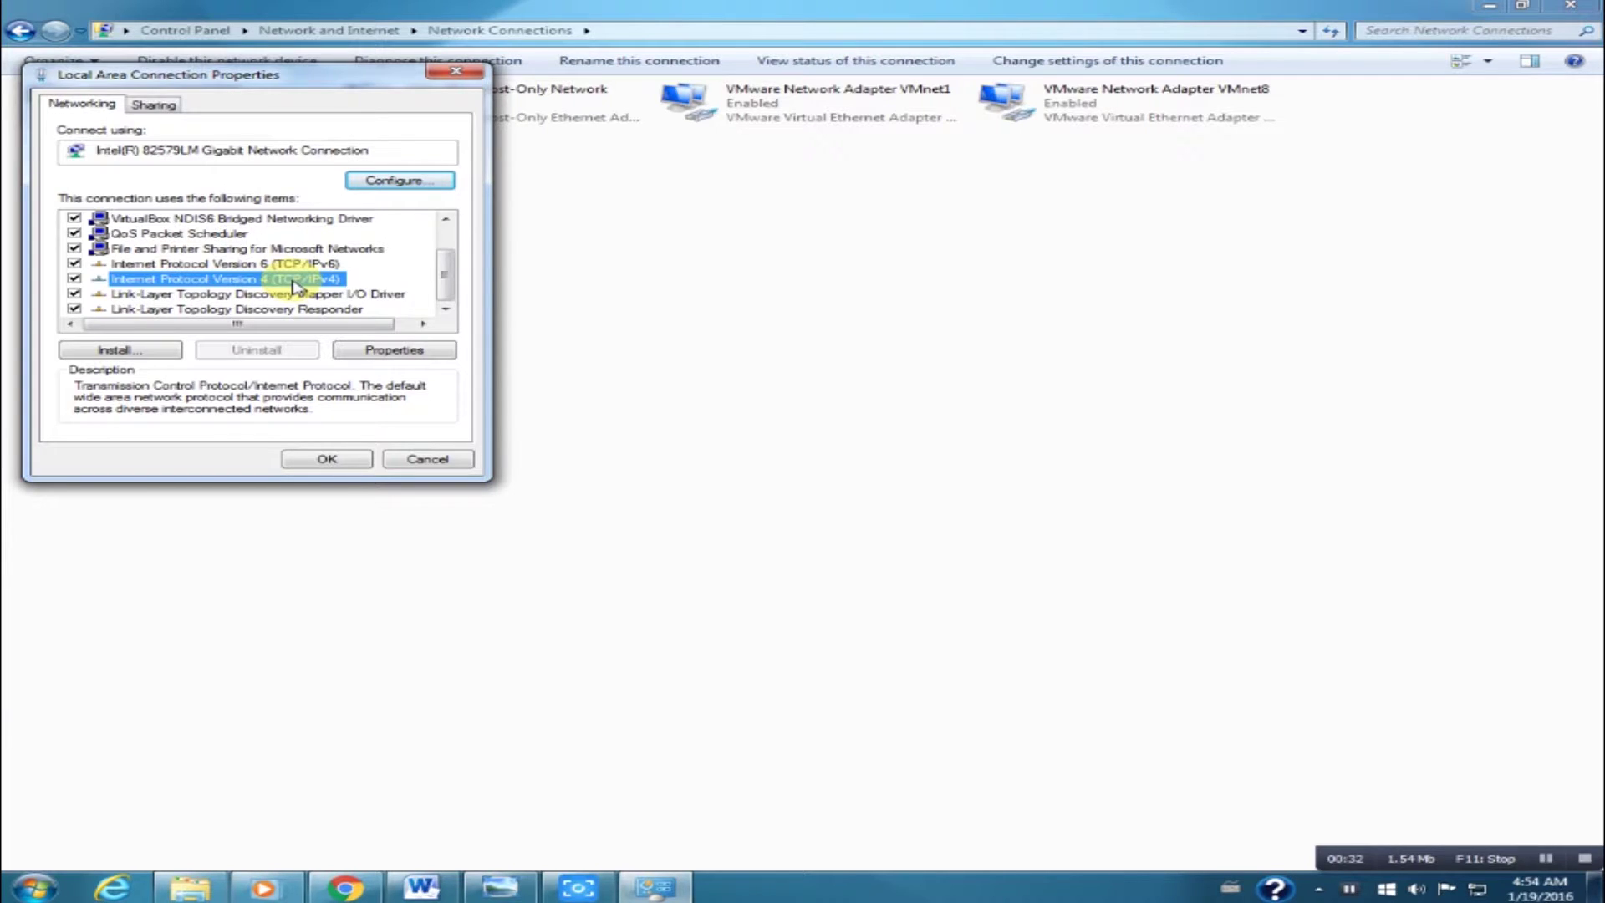
Set the IPv4 address to static 192.168.1.10 with mask 255.255.255.0, then save and close.
left_click(422, 349)
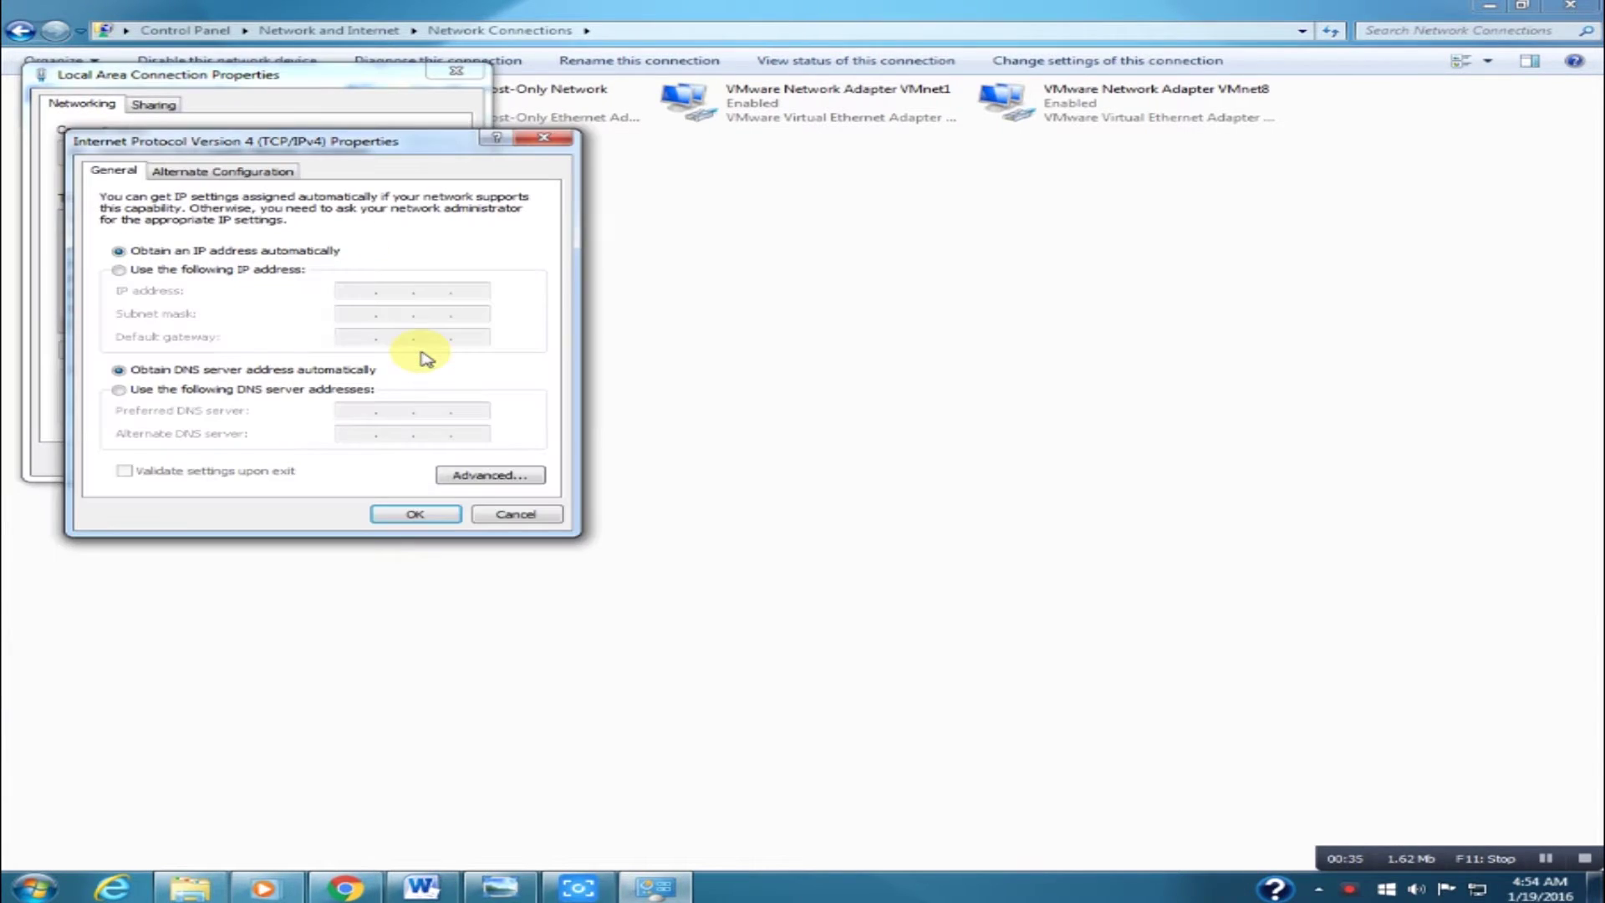
left_click(120, 270)
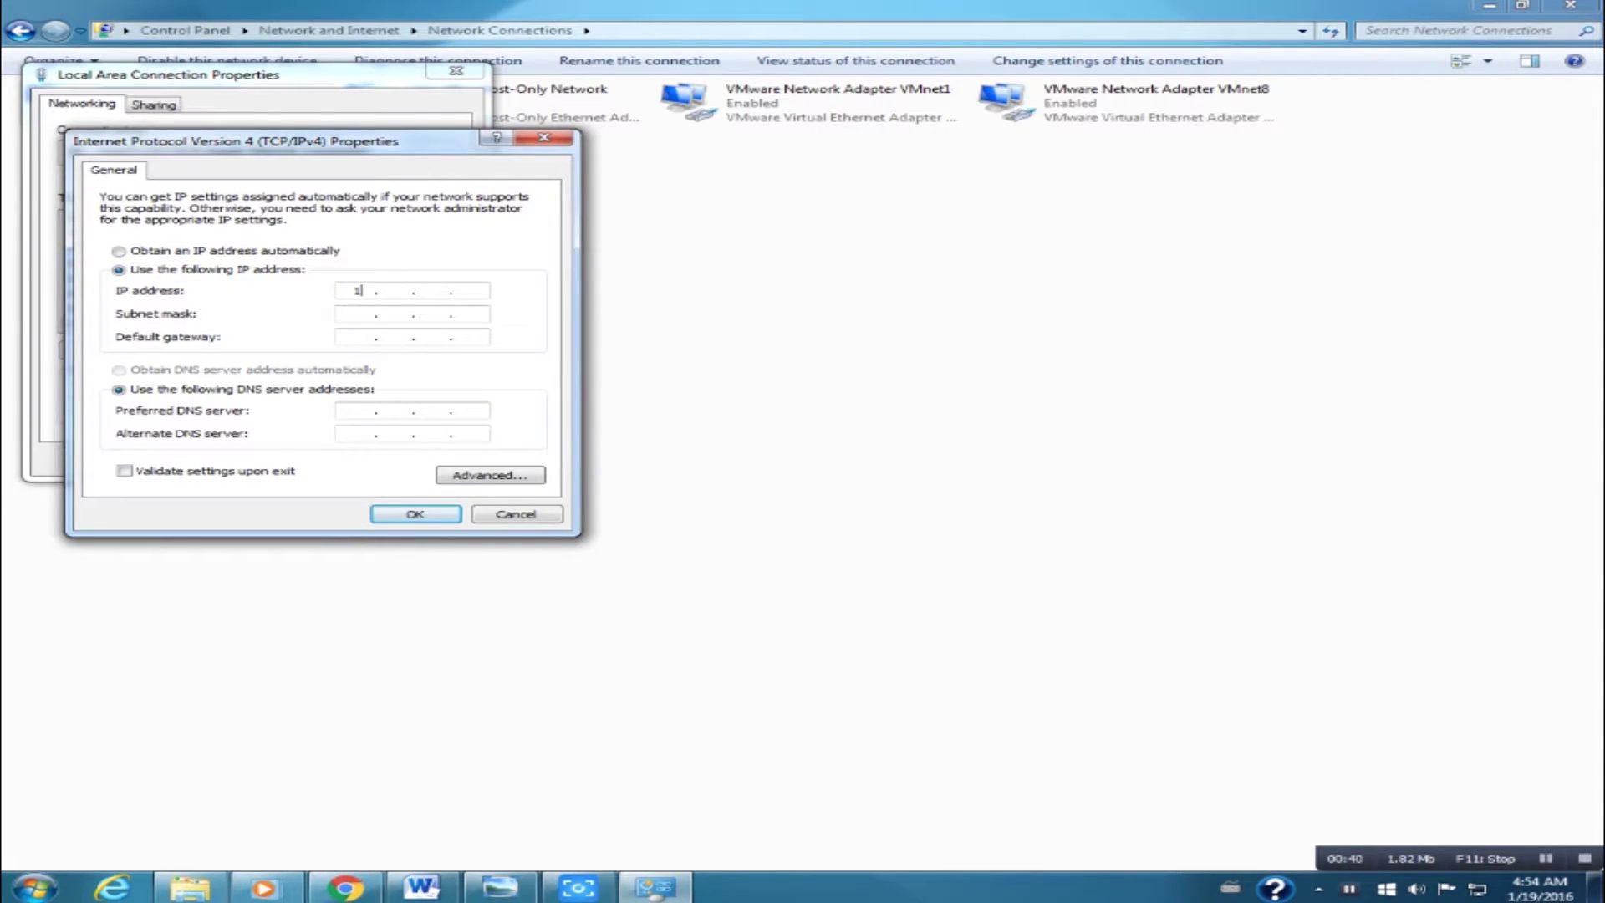
type("192 . 168 . ")
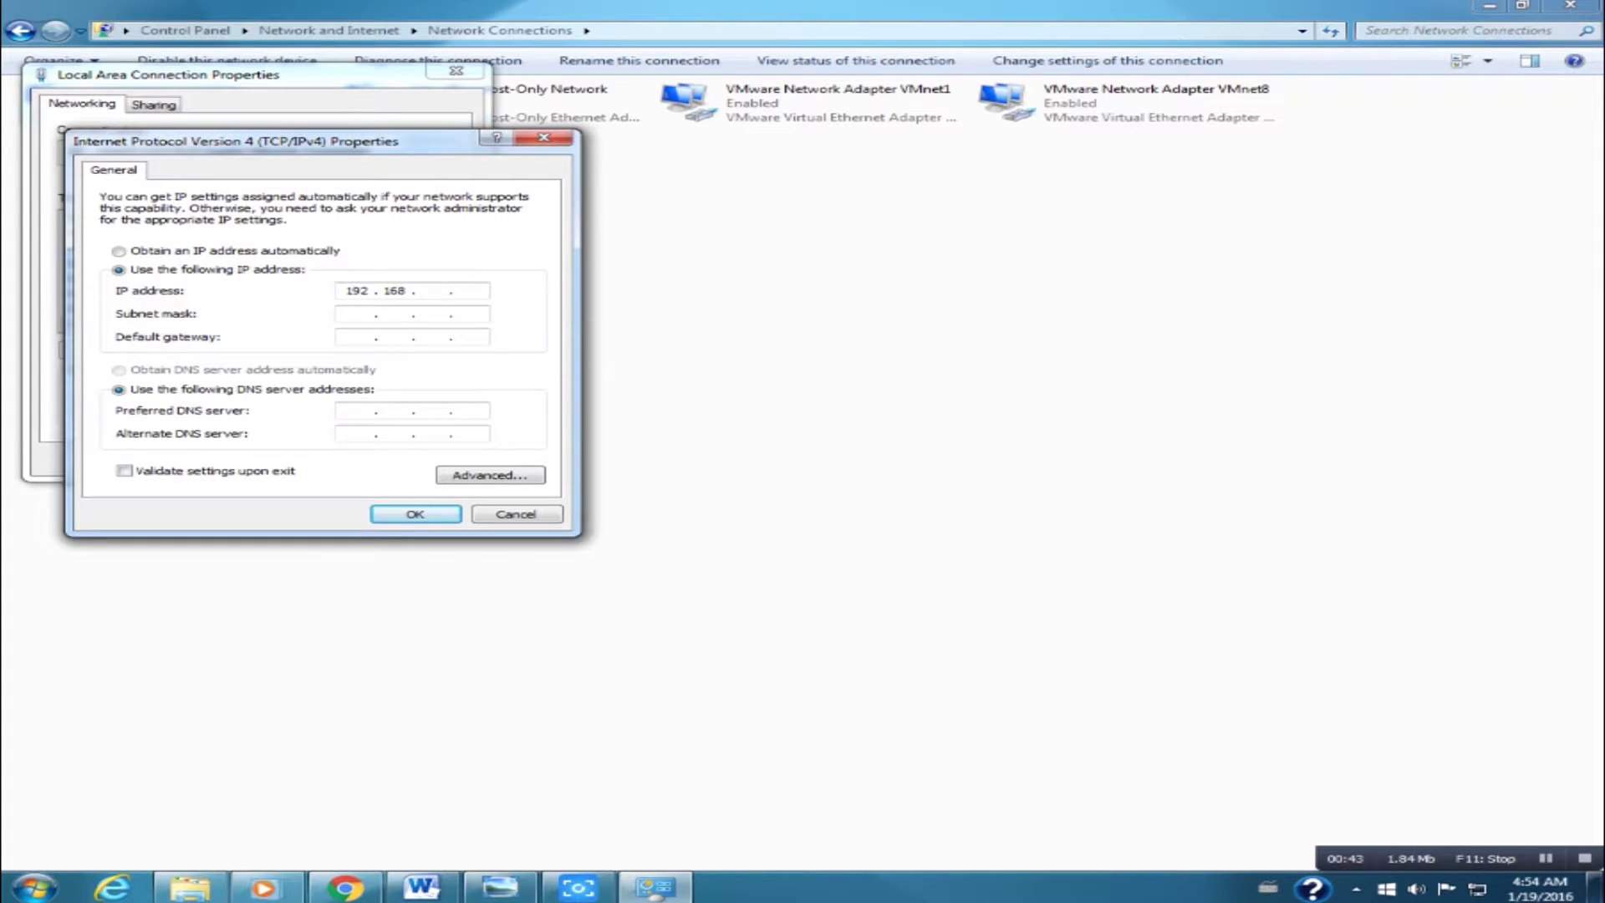
type("1 . 10")
left_click(349, 313)
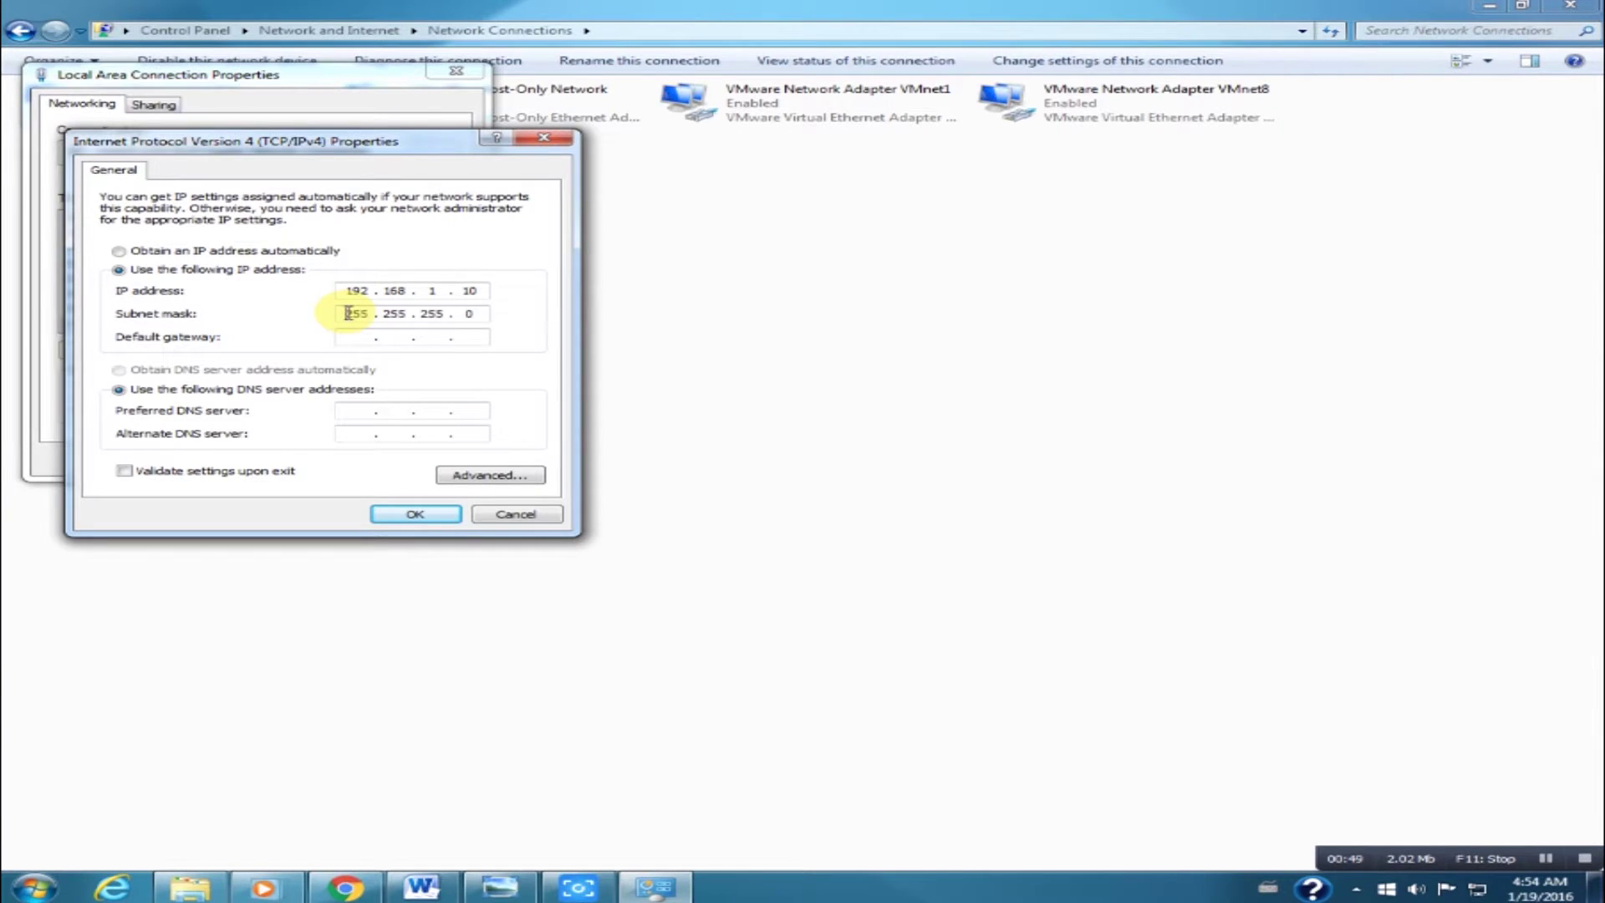
left_click(413, 515)
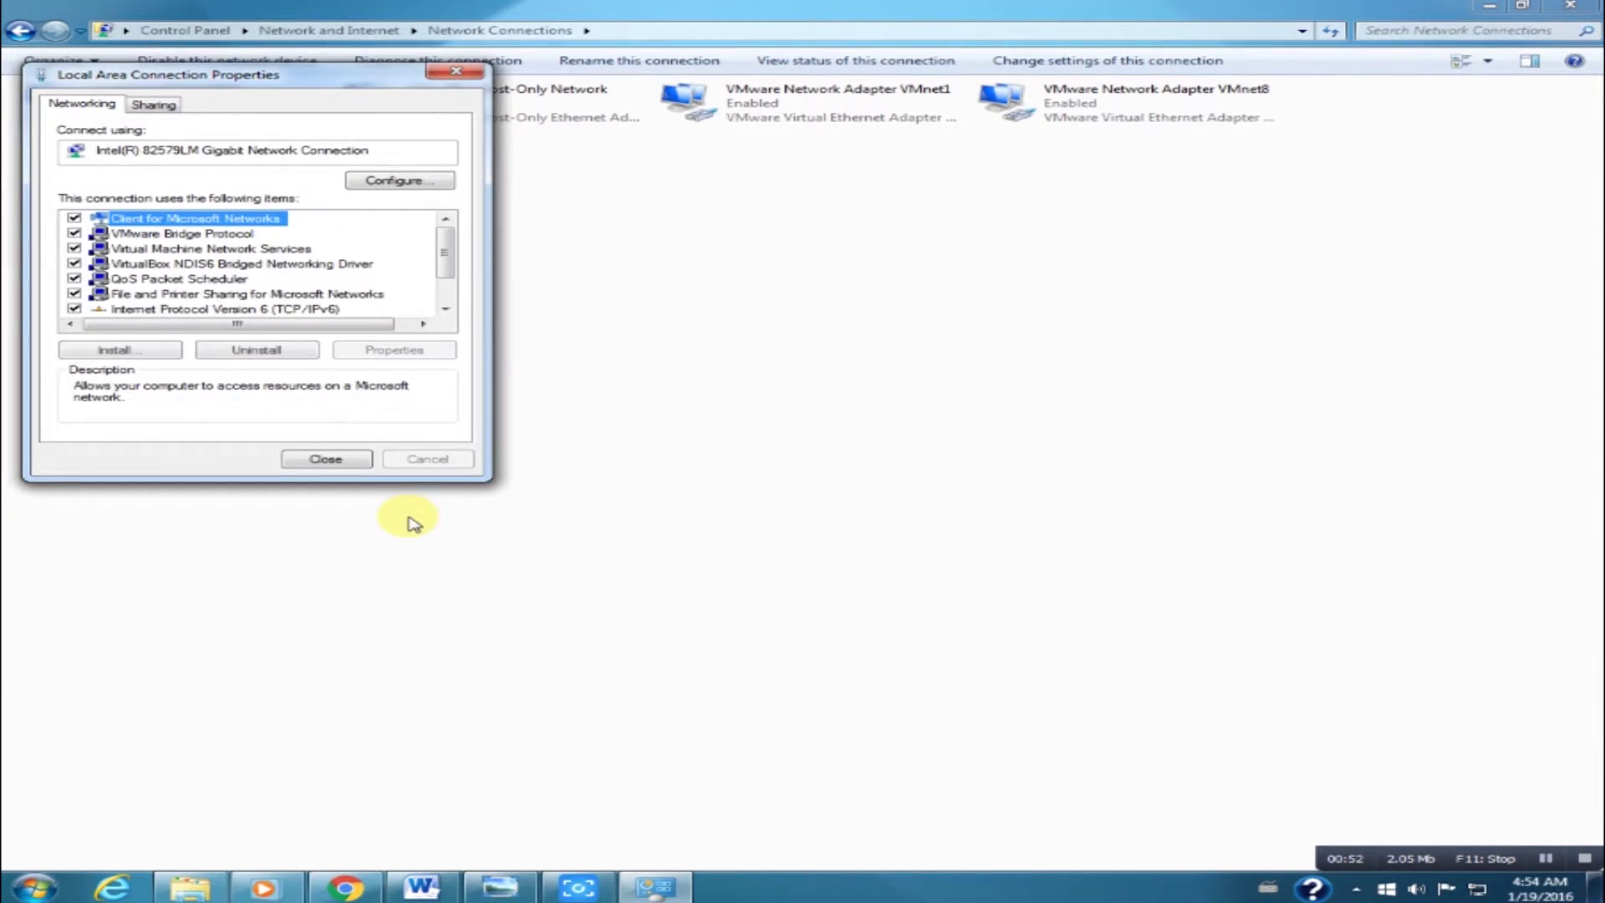
left_click(325, 459)
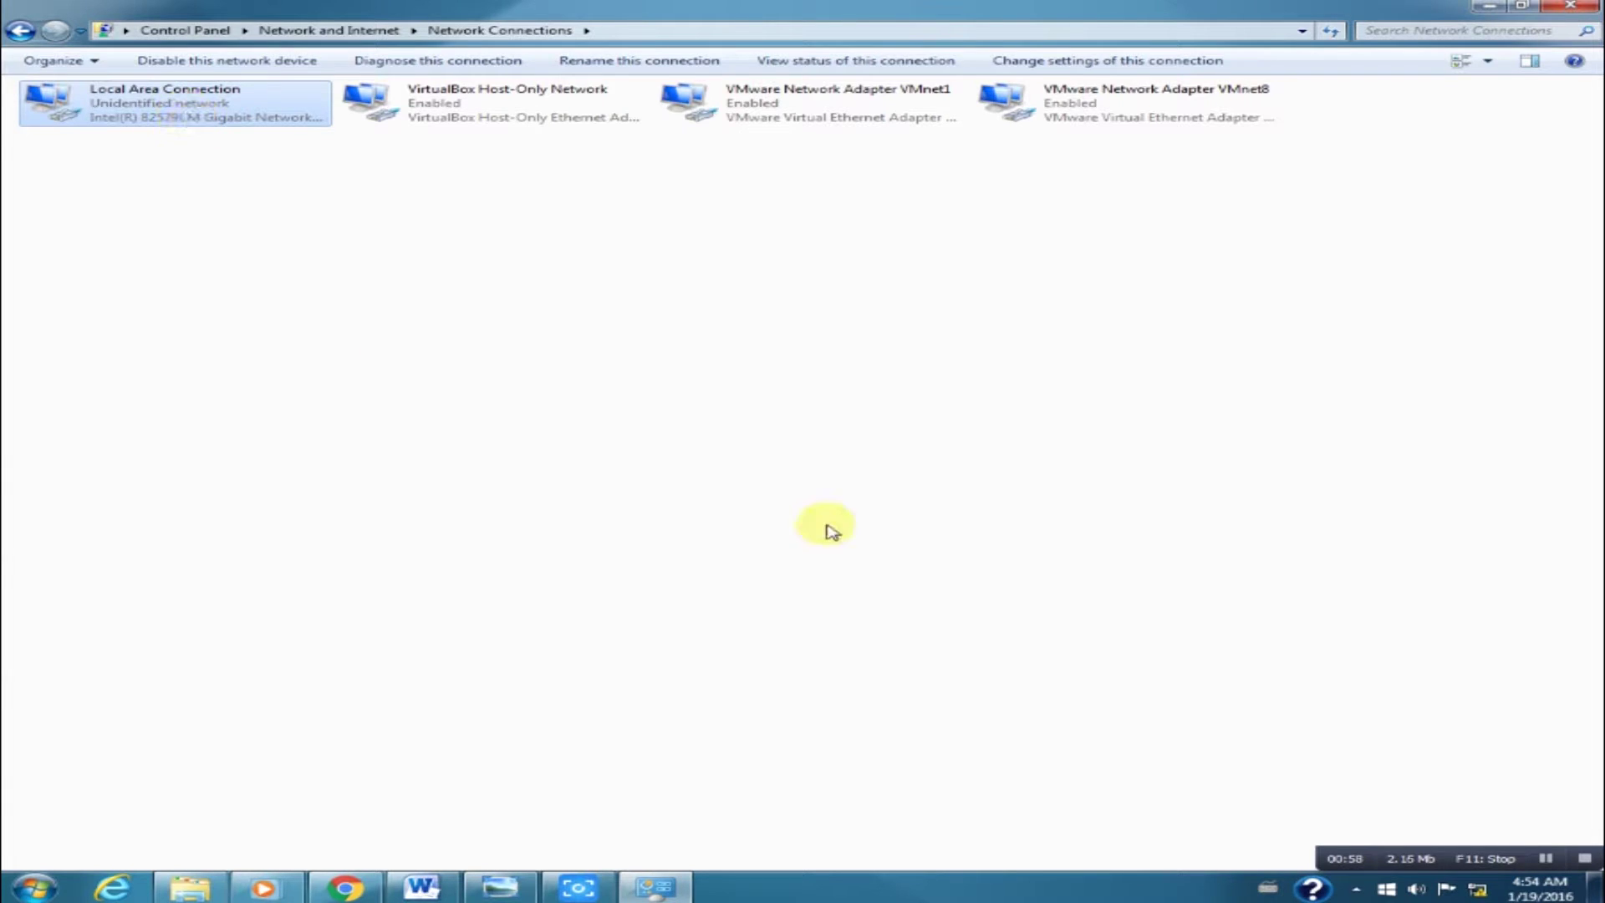
left_click(1586, 861)
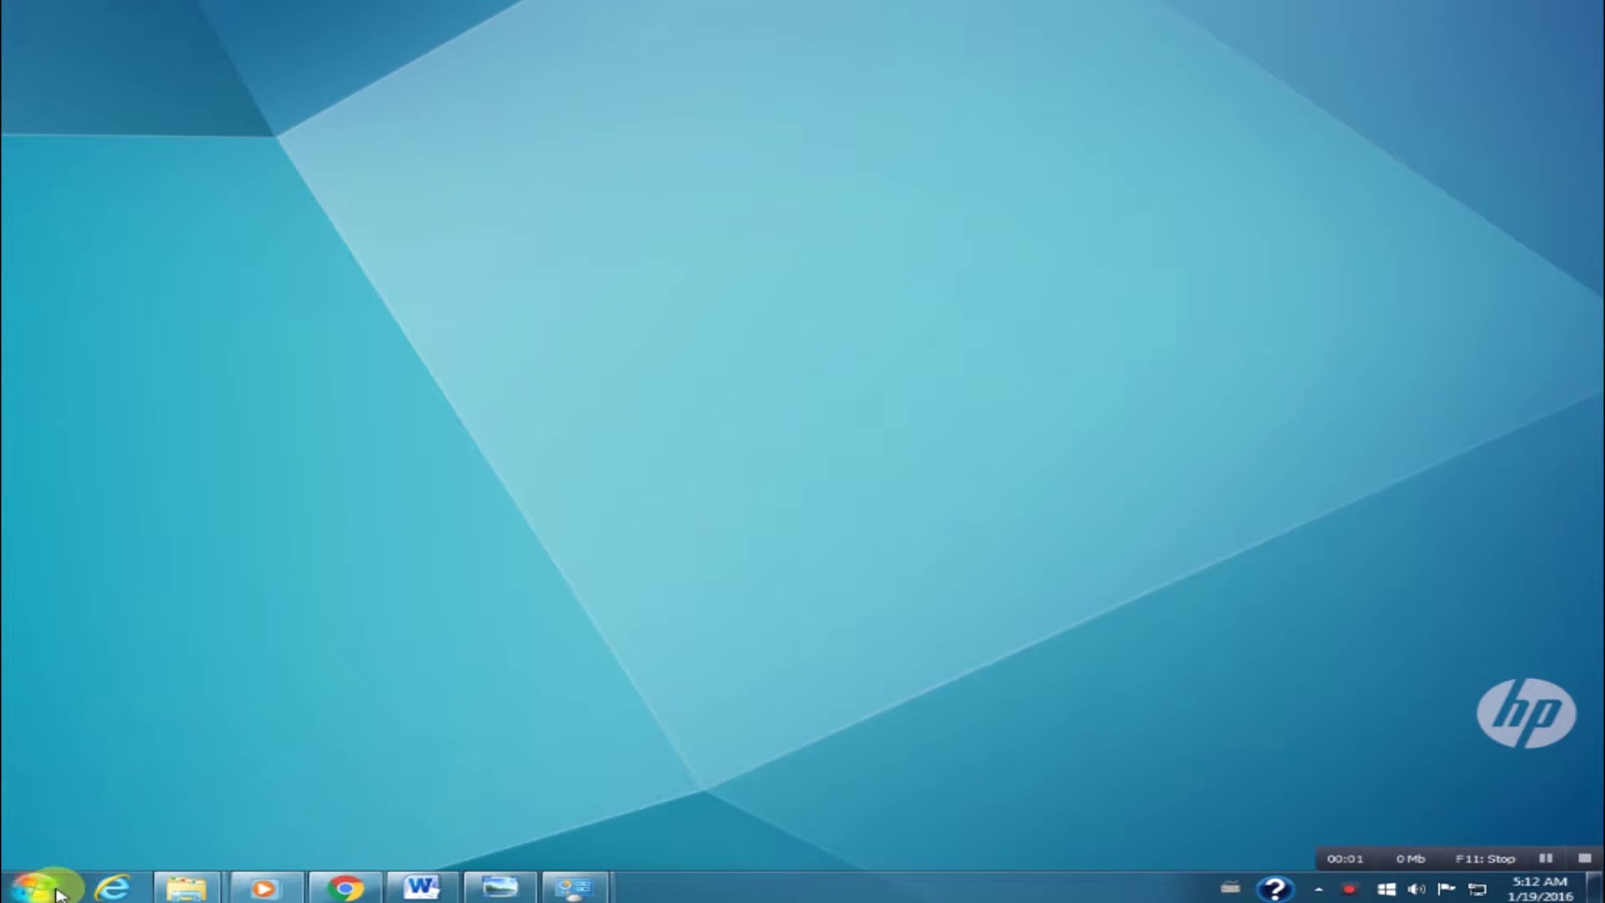
Load the device page at 192.168.1.1 in a maximized Google Chrome window.
left_click(35, 886)
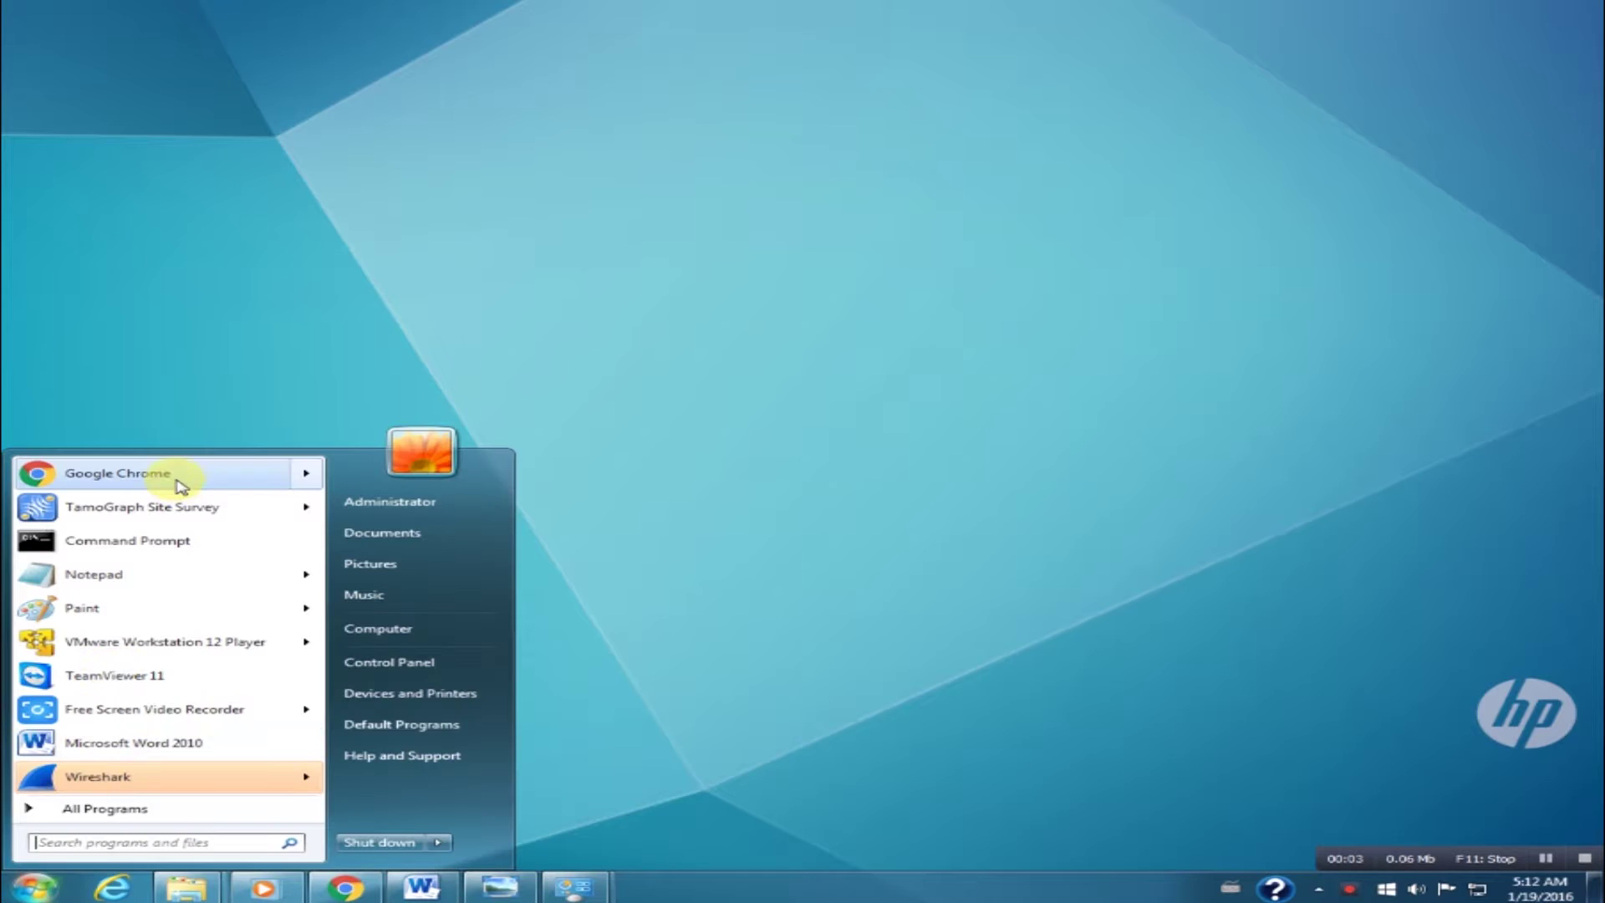
left_click(117, 473)
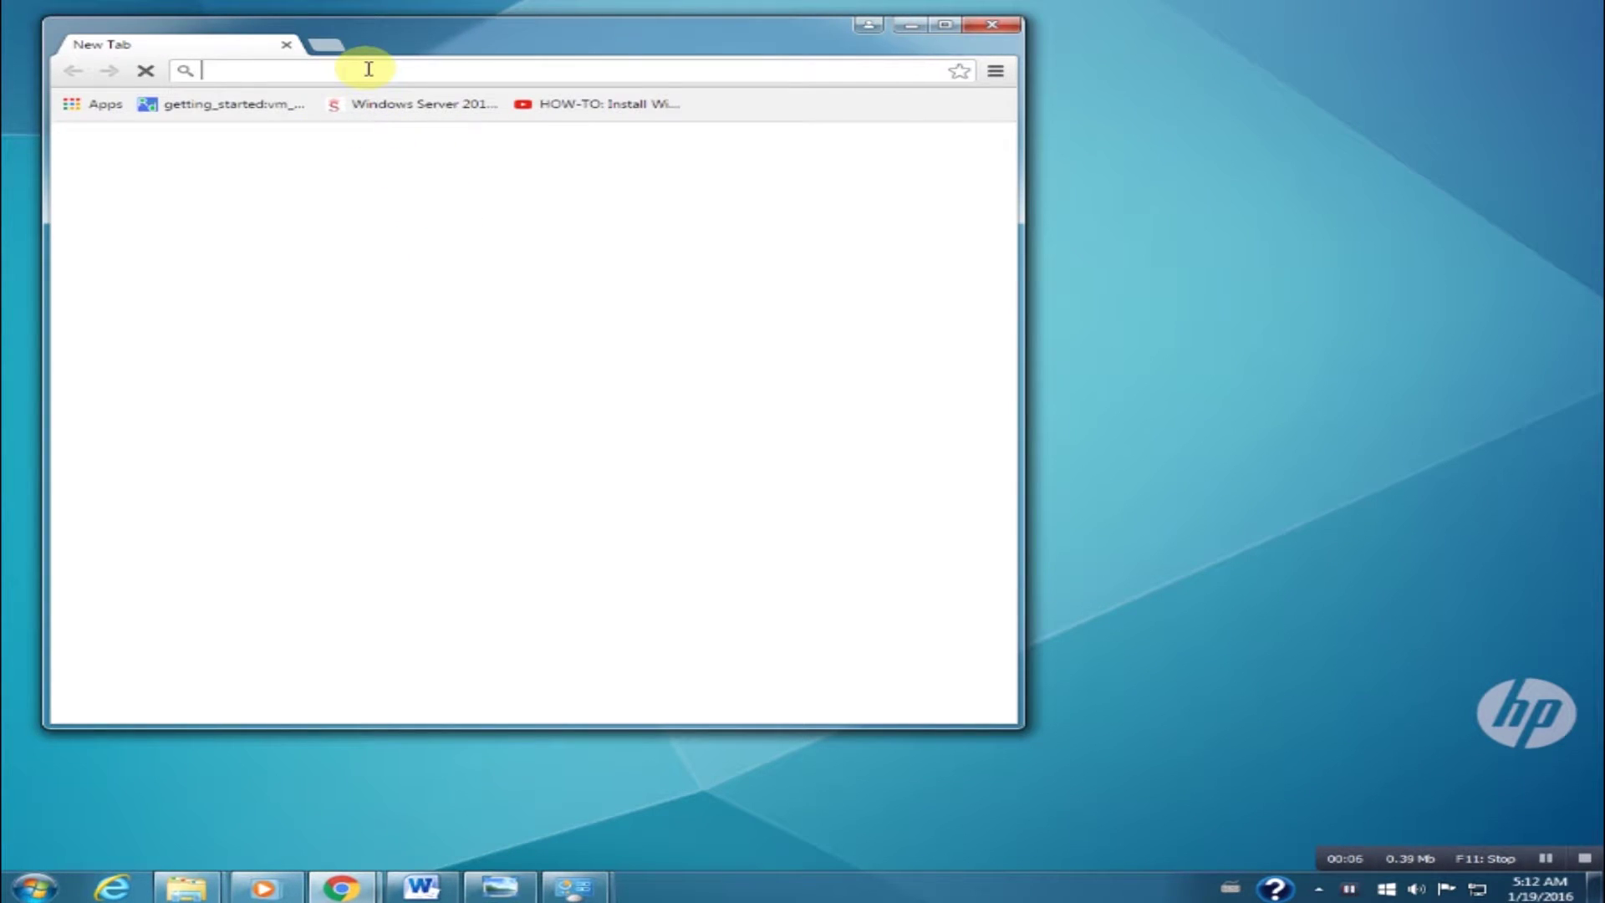
type("192.168.")
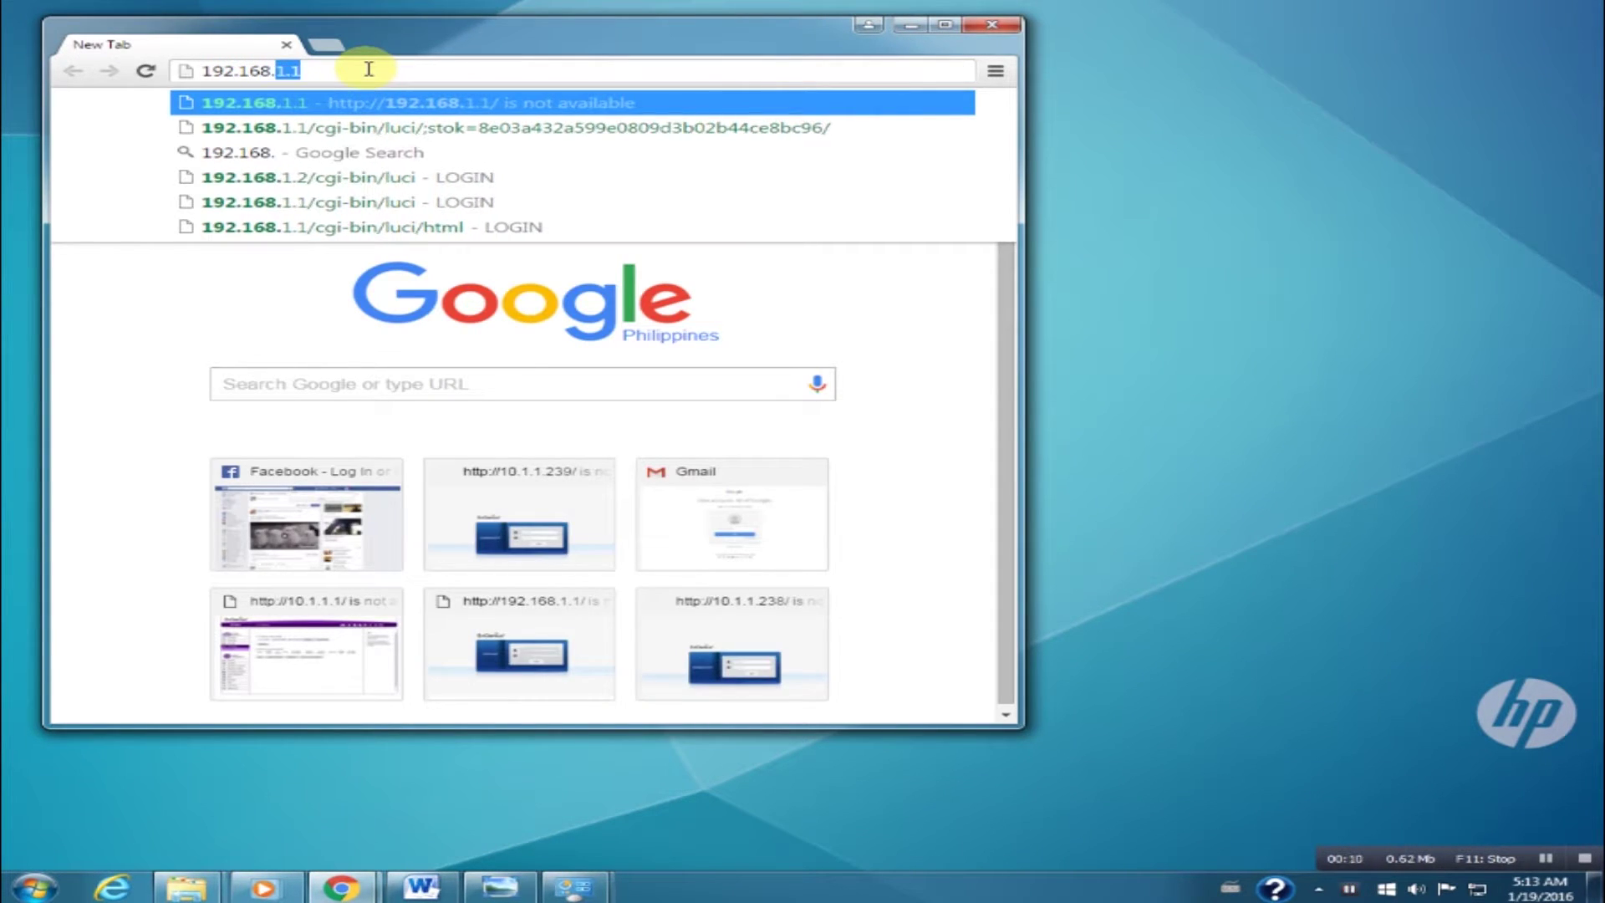
type("1.1")
key("Return")
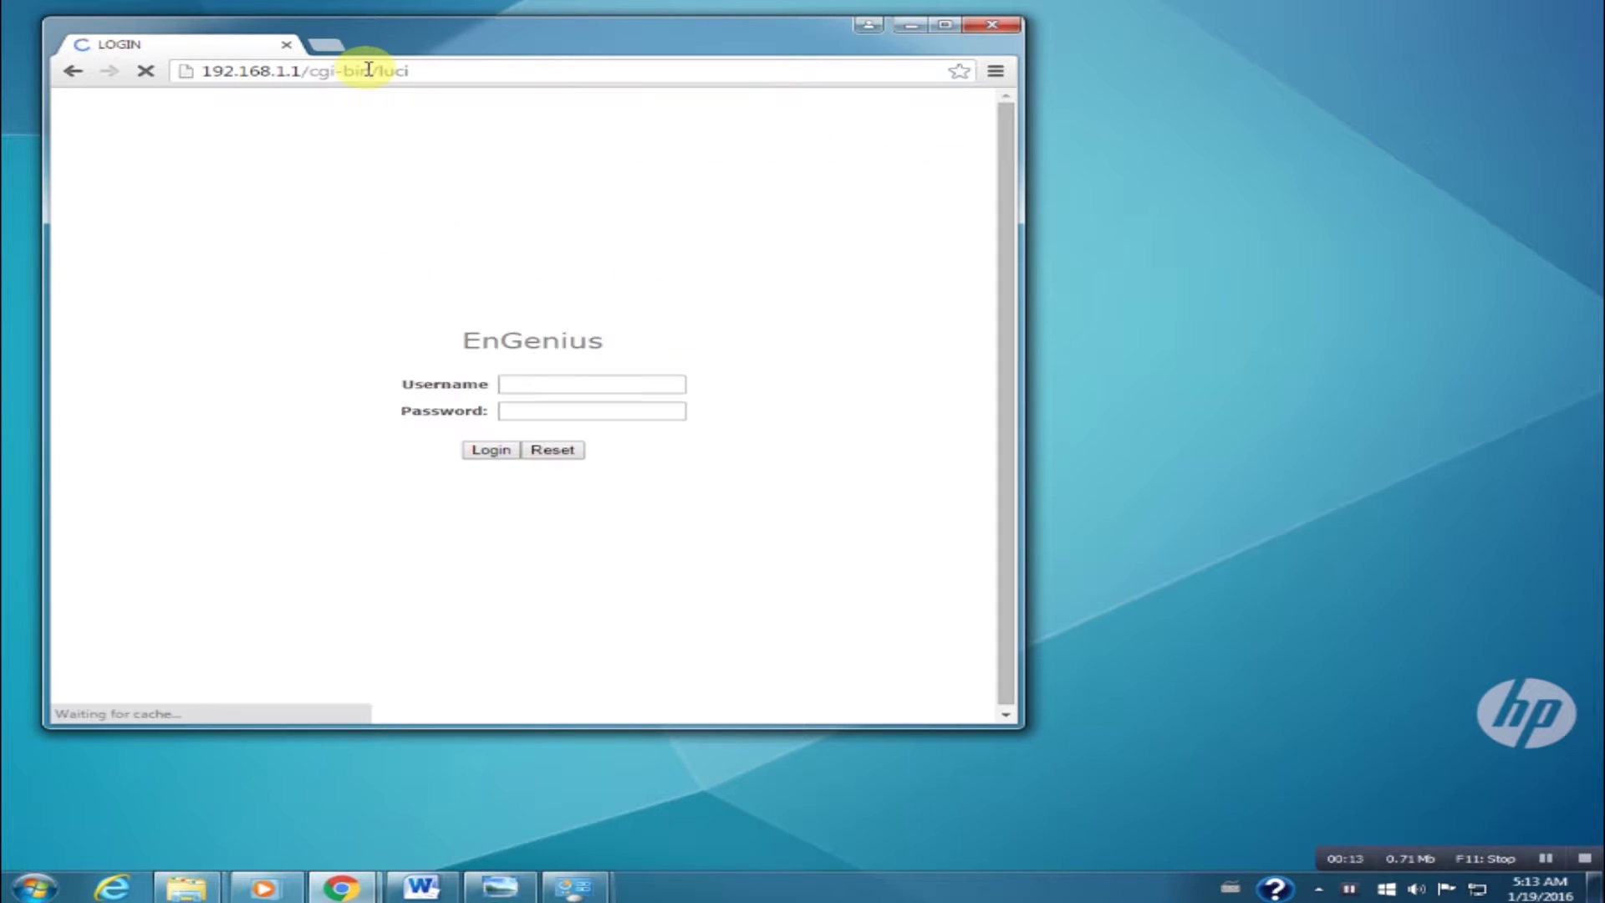
left_click(945, 25)
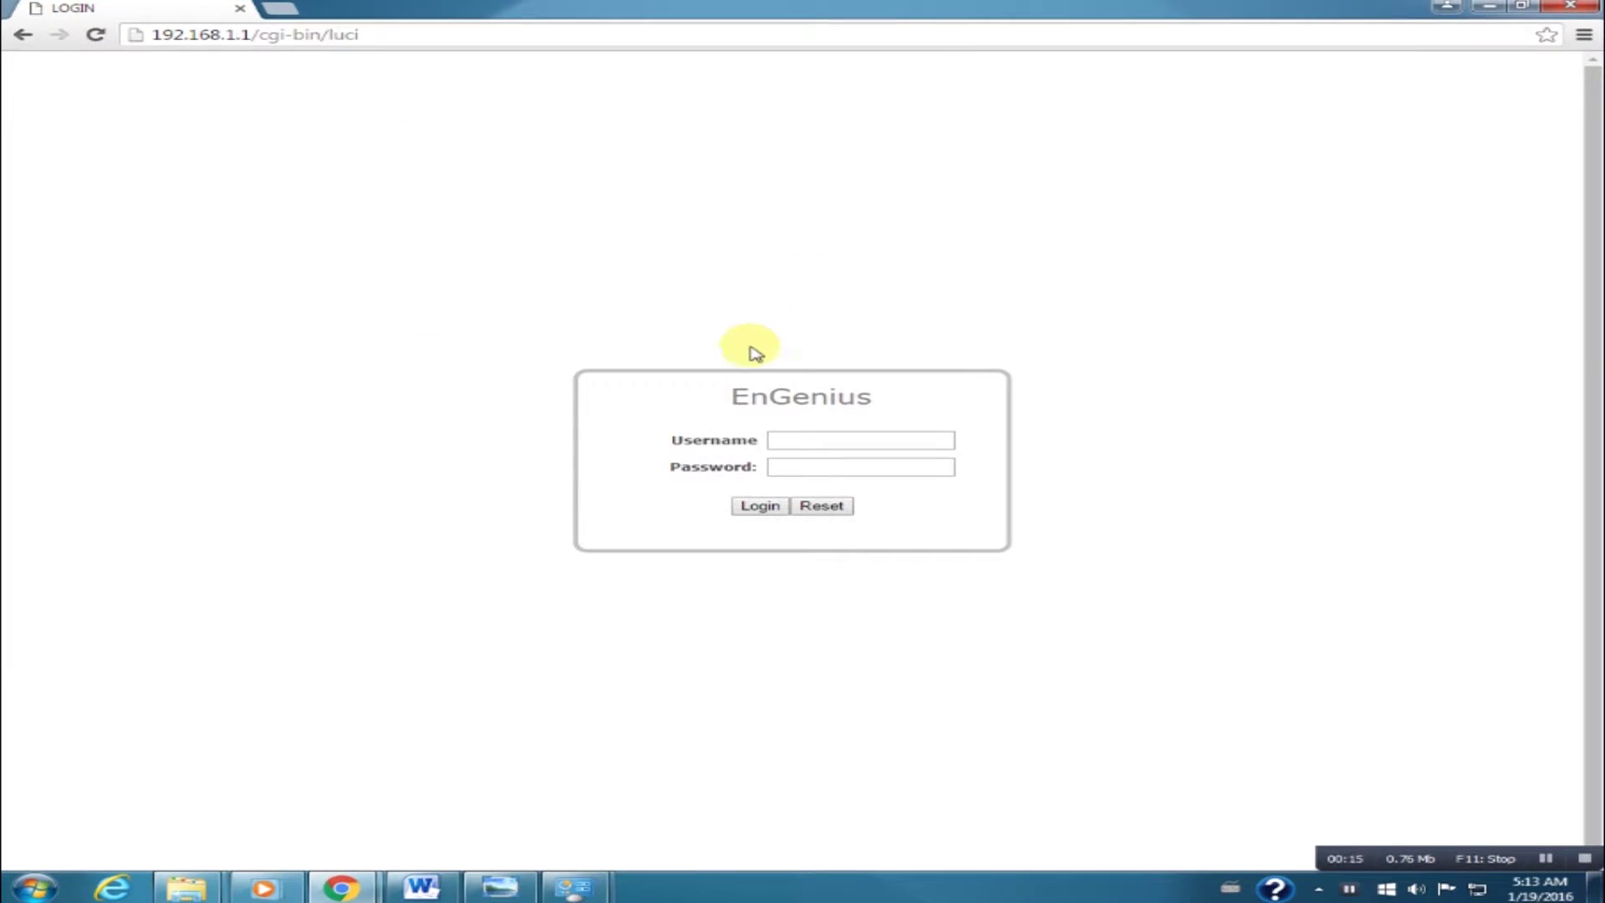
Log in with the device username and password, then highlight wireless MAC 88:DC:96:32:E1:32.
left_click(800, 442)
type("admin")
key("Tab")
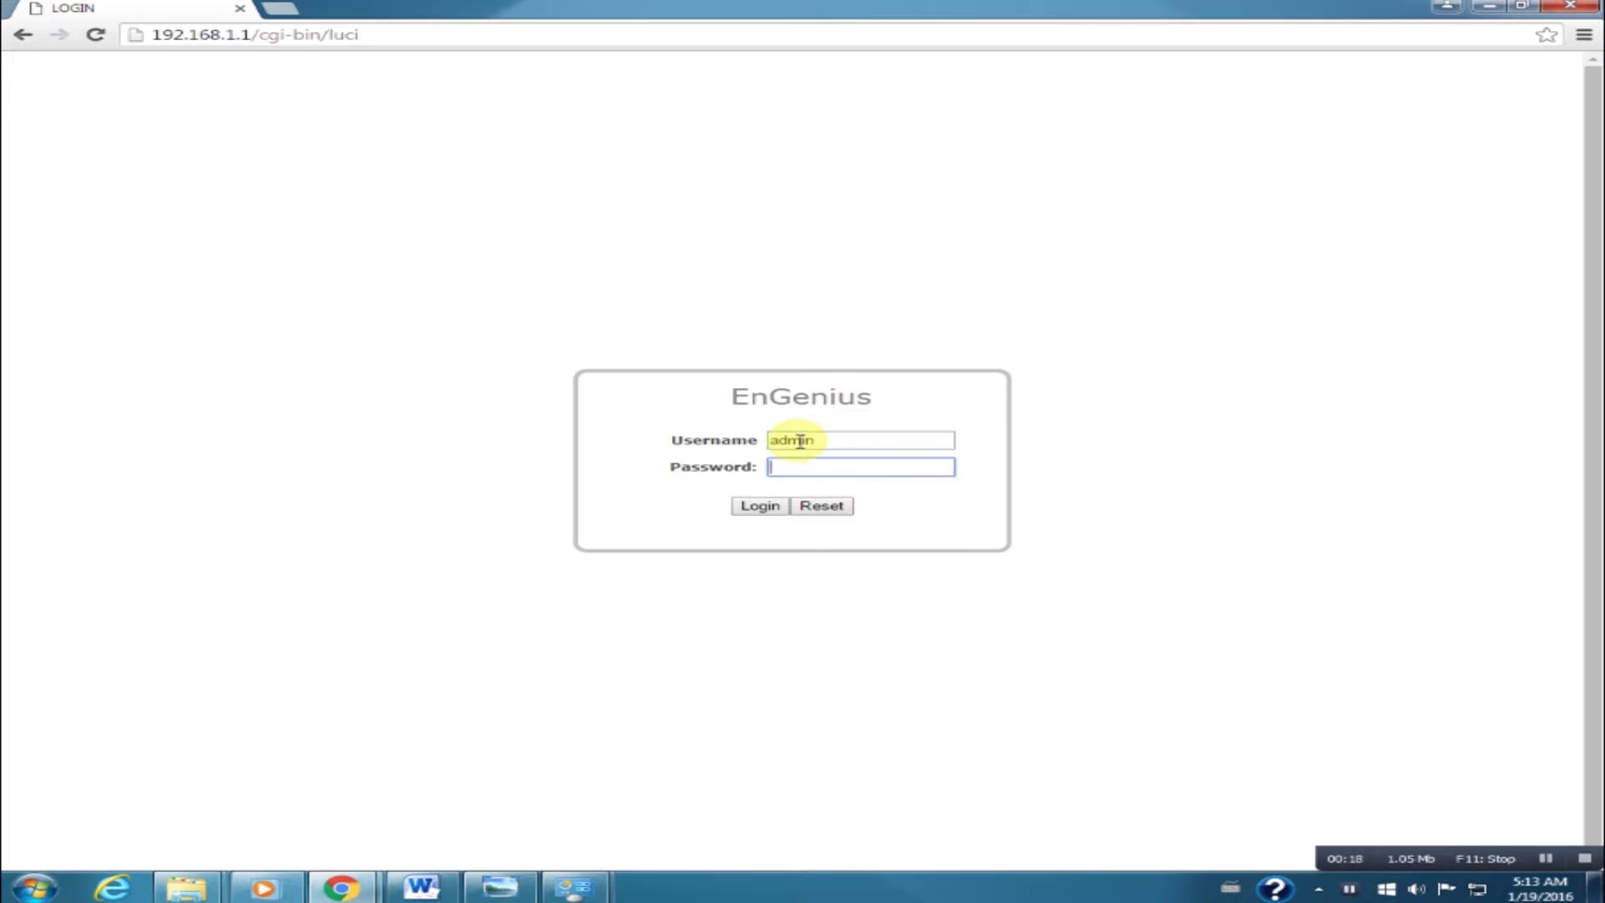
type("admin")
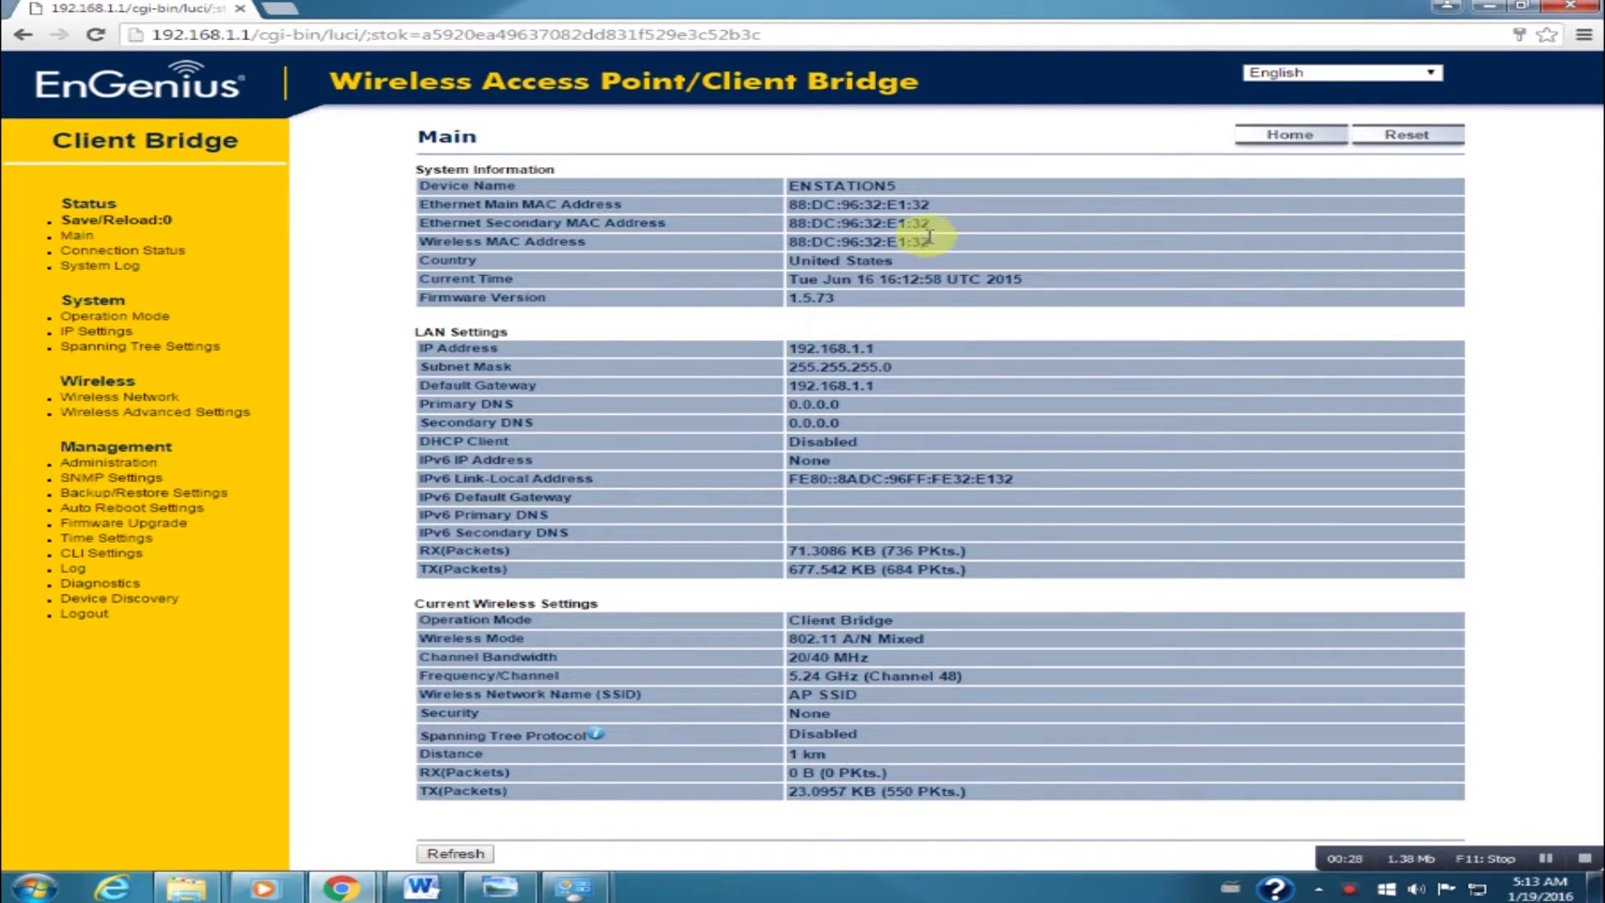
left_click_drag(949, 246, 414, 244)
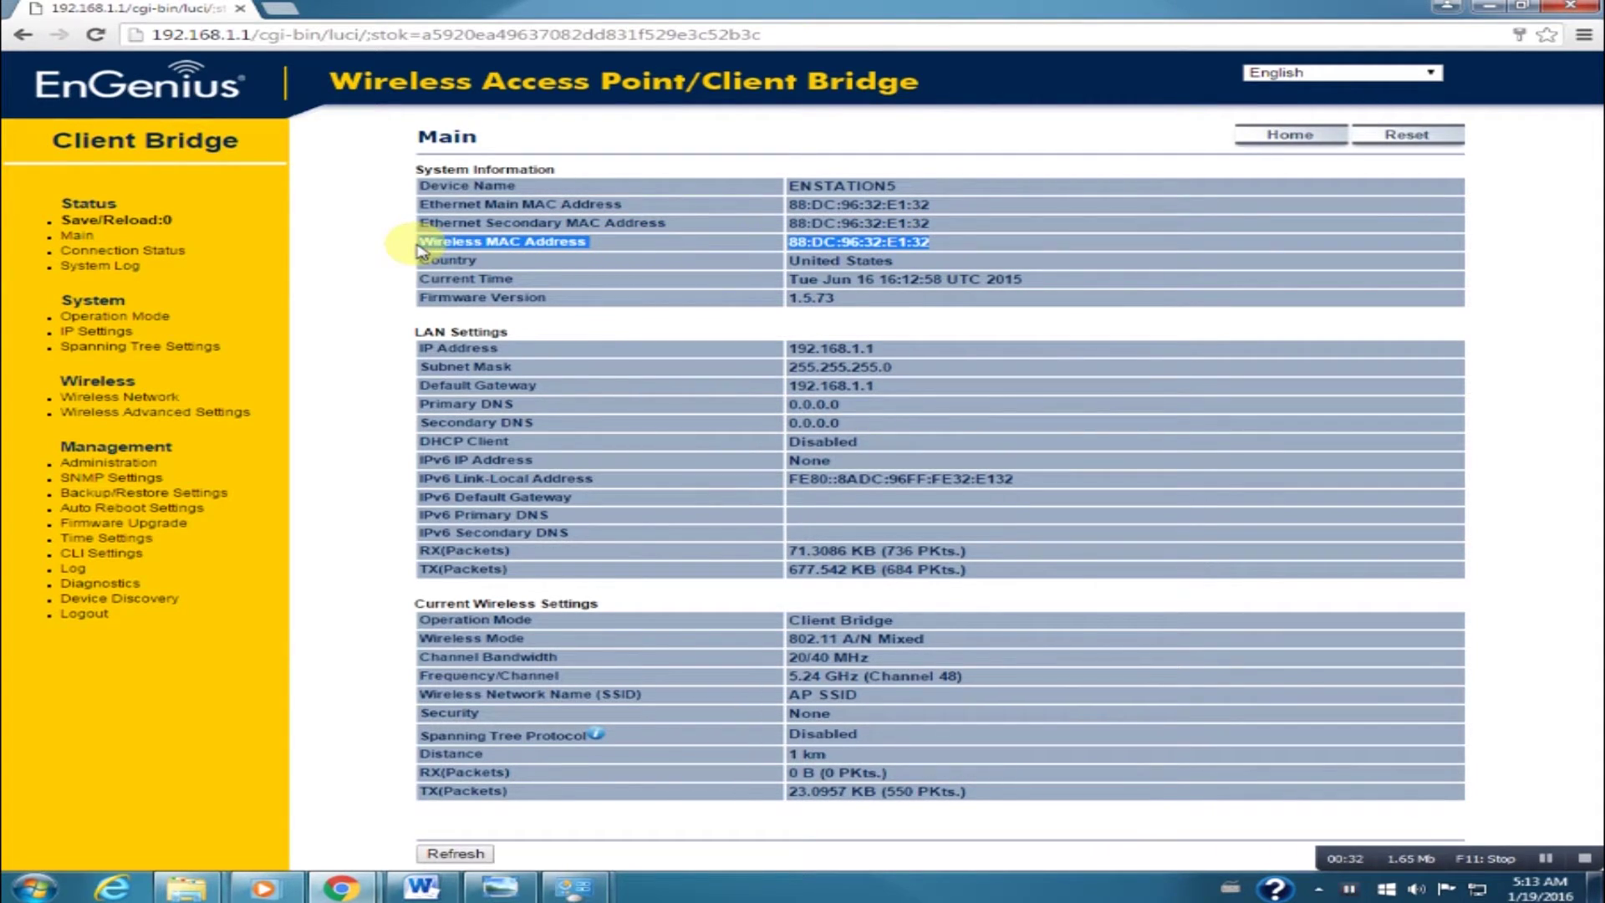
left_click(514, 326)
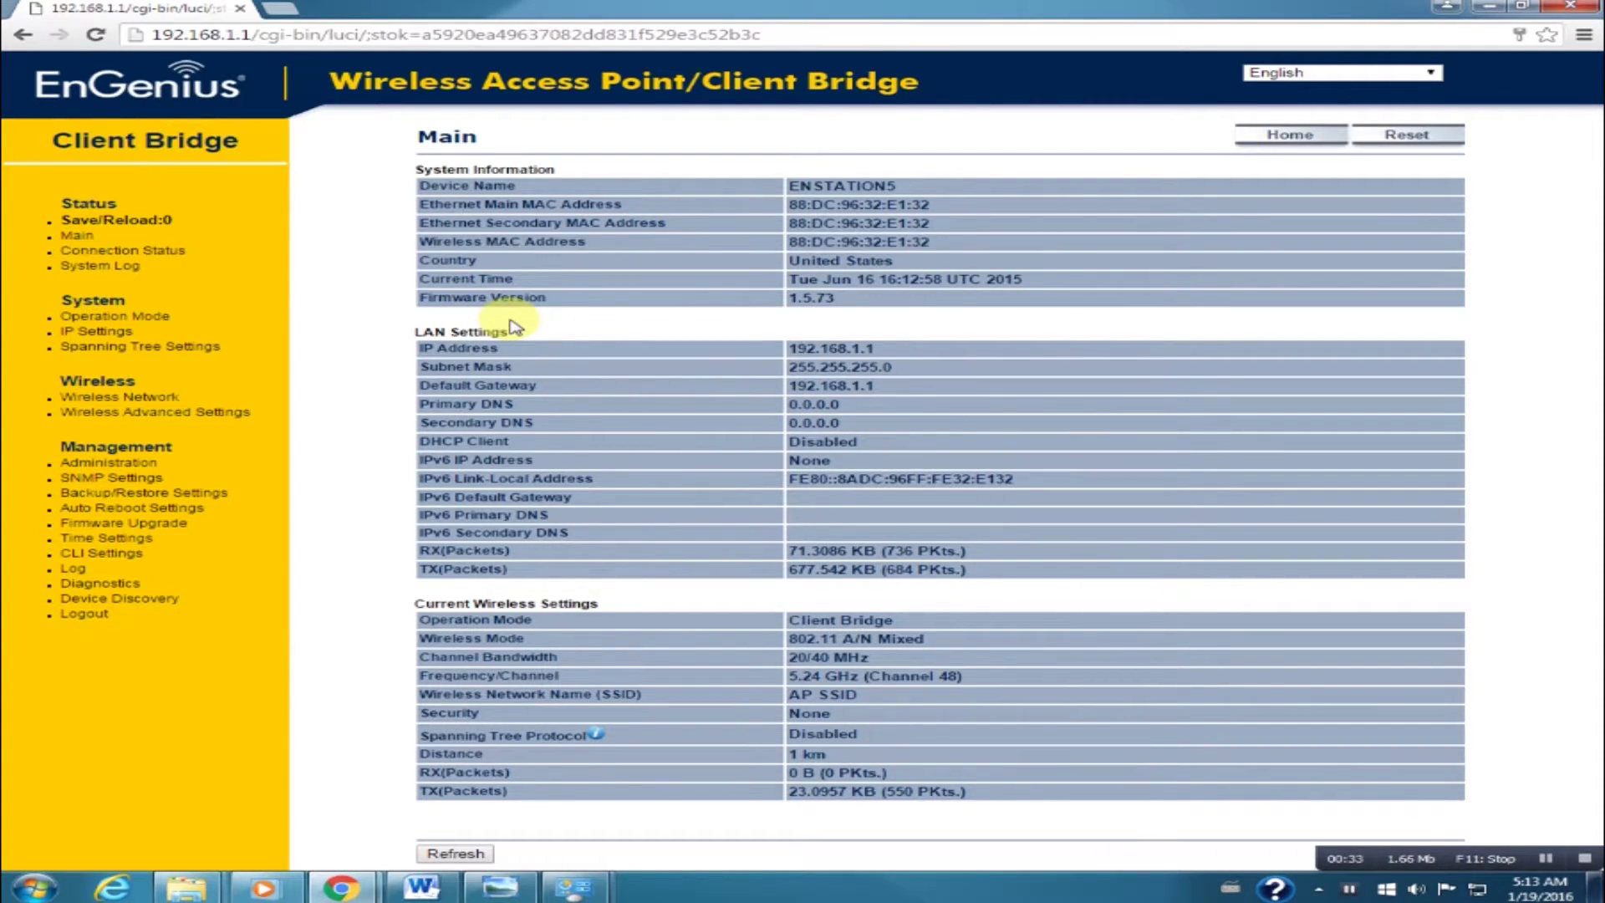
Switch Operation Mode to WDS with the Bridge option and Save & Apply.
left_click(107, 318)
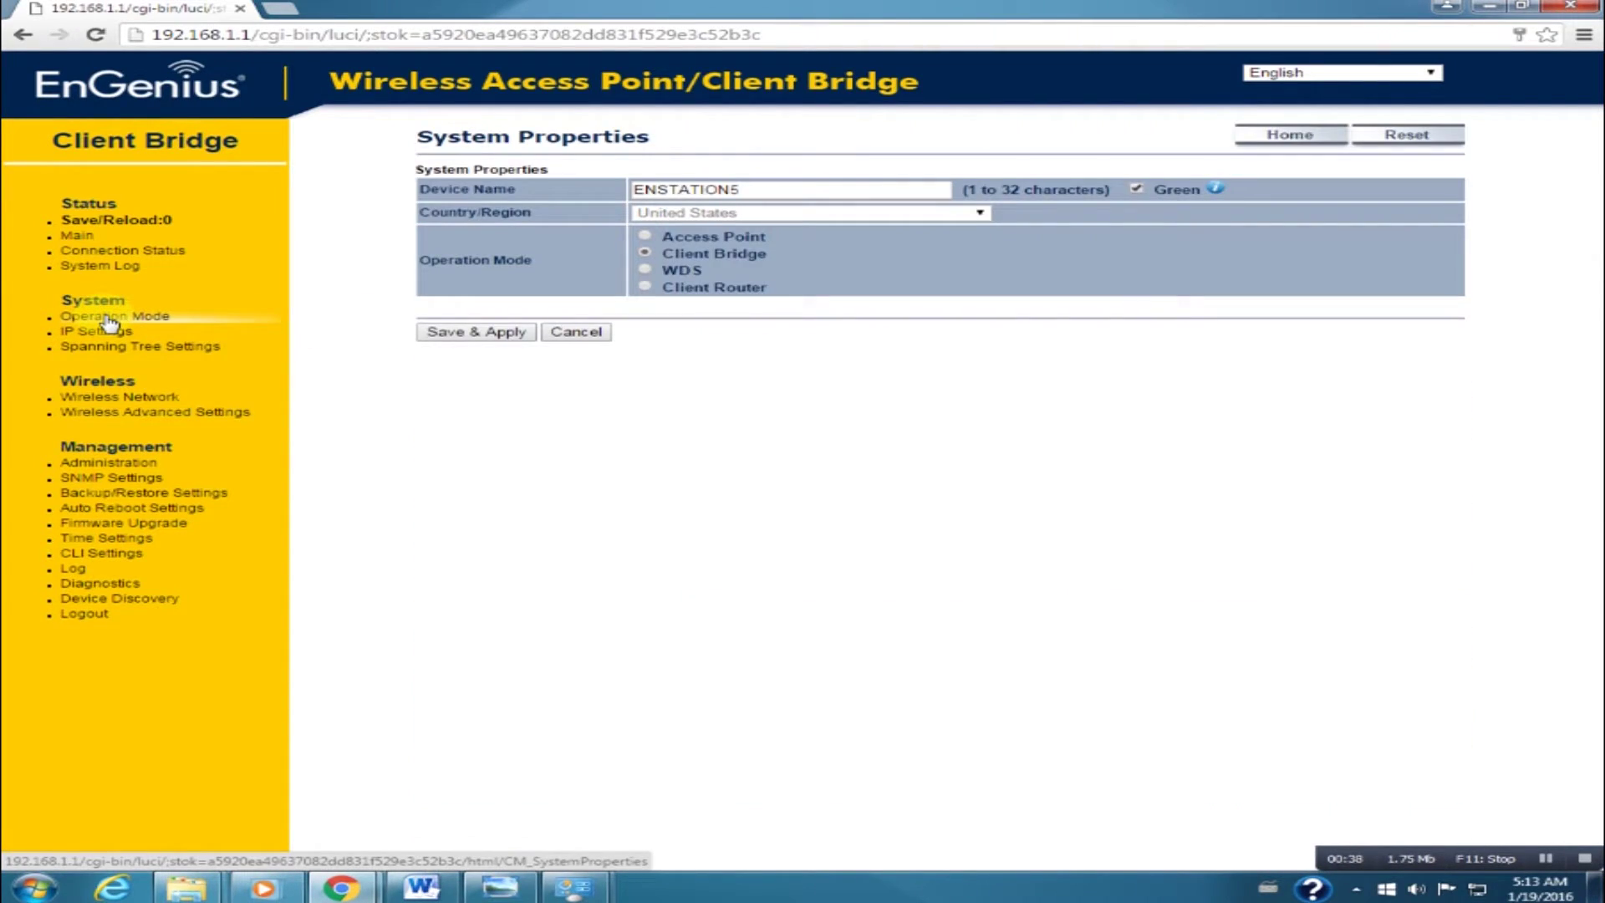
left_click(646, 270)
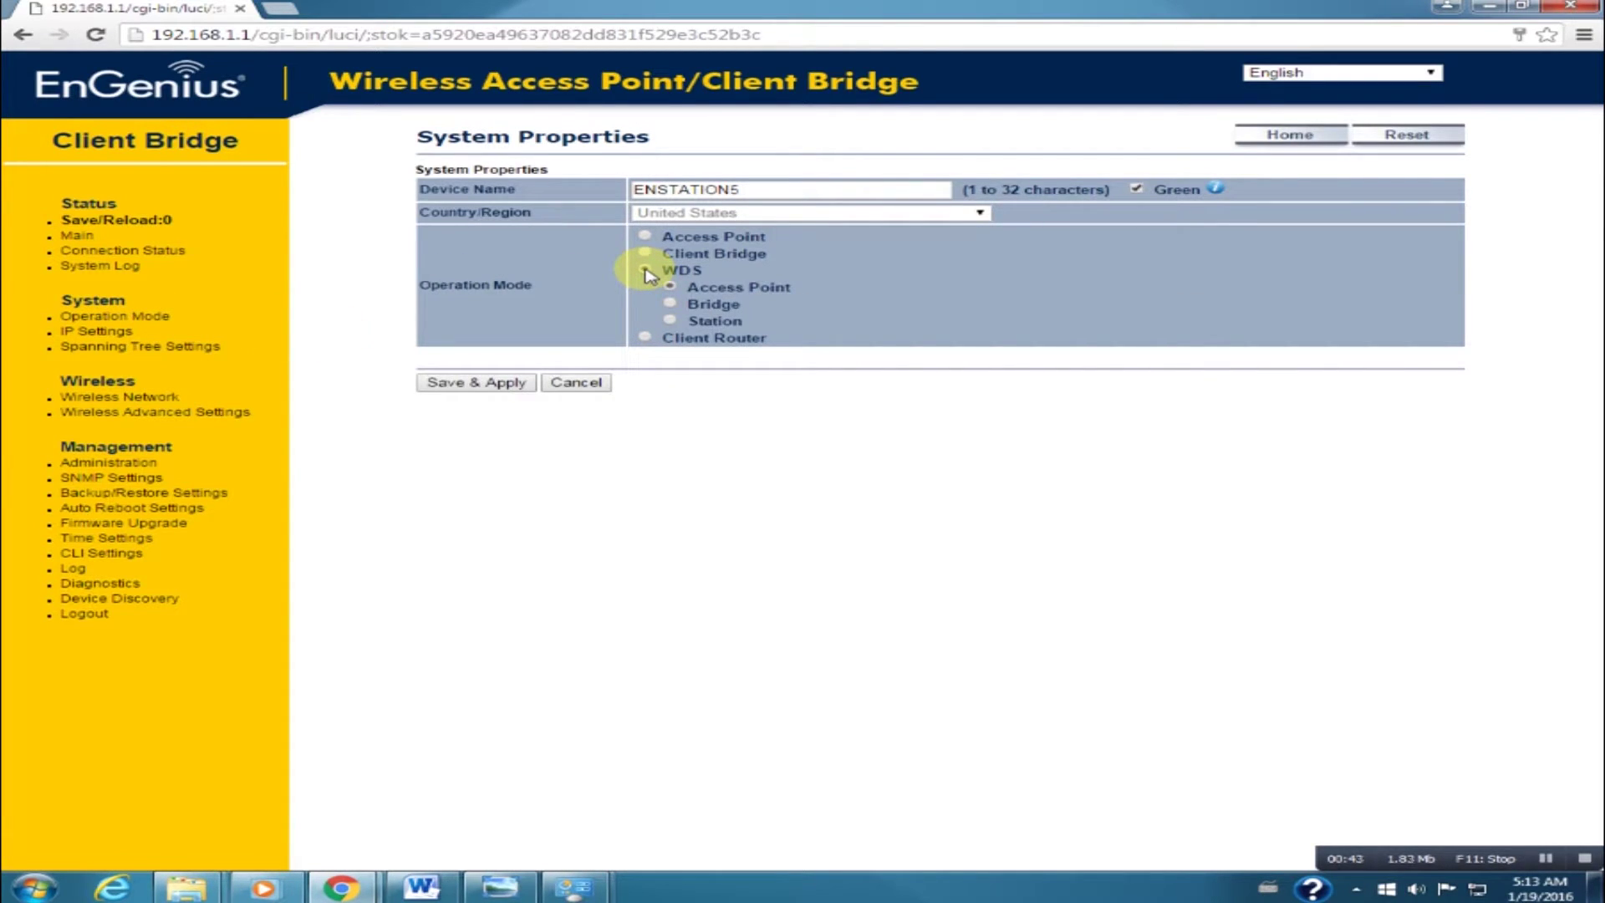
left_click(671, 305)
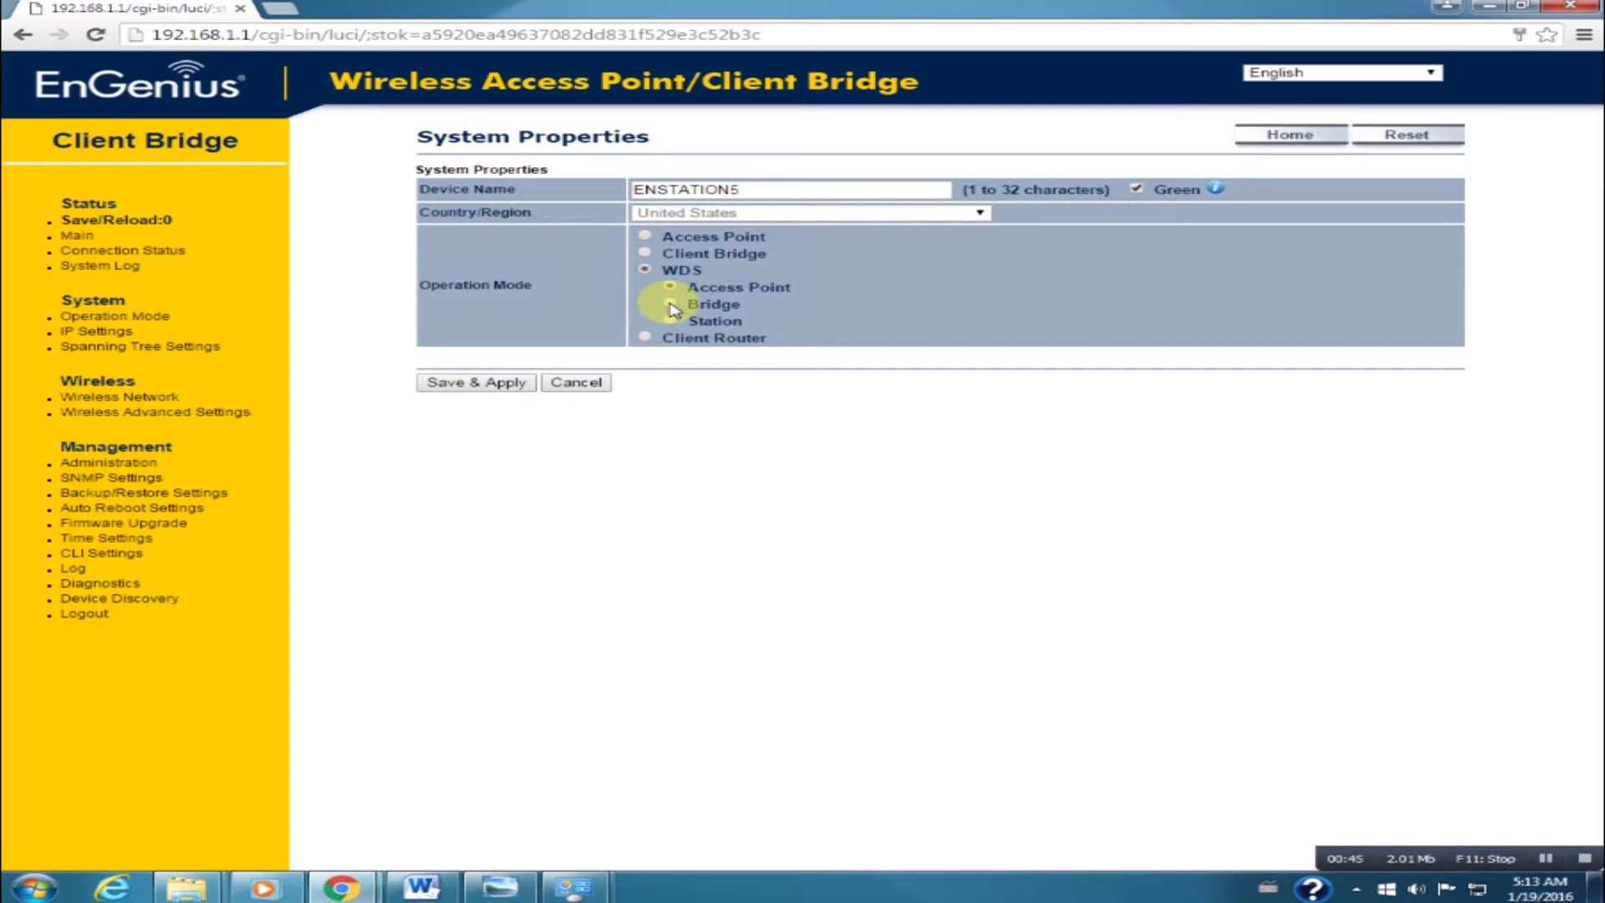
left_click(478, 384)
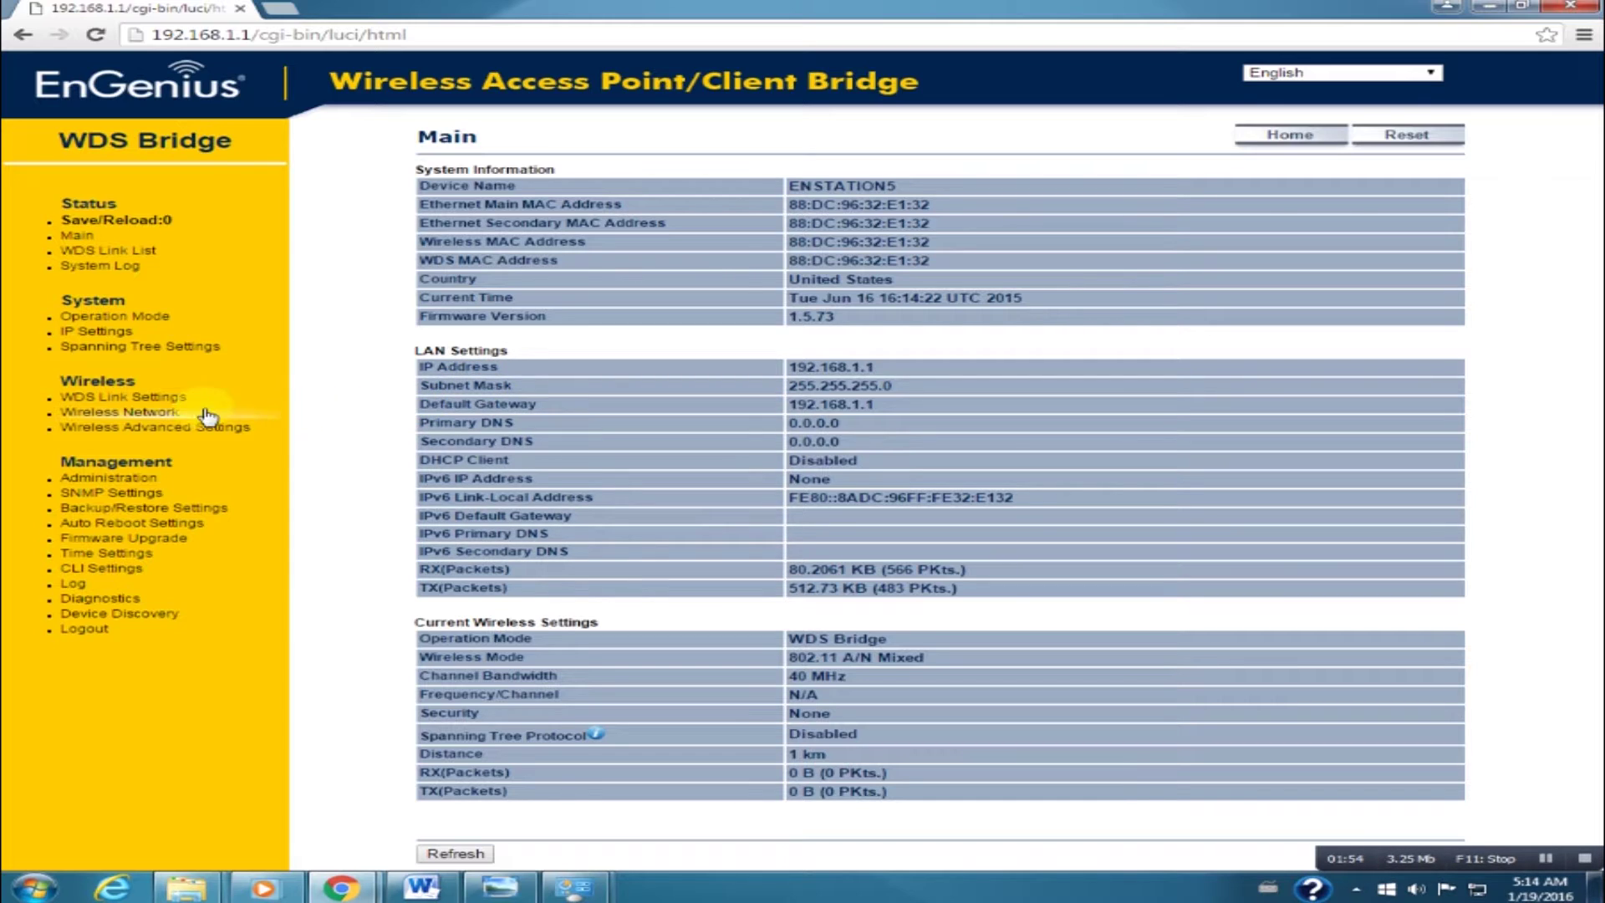
In WDS Link Settings, set link security to AES and enter the passphrase.
left_click(135, 399)
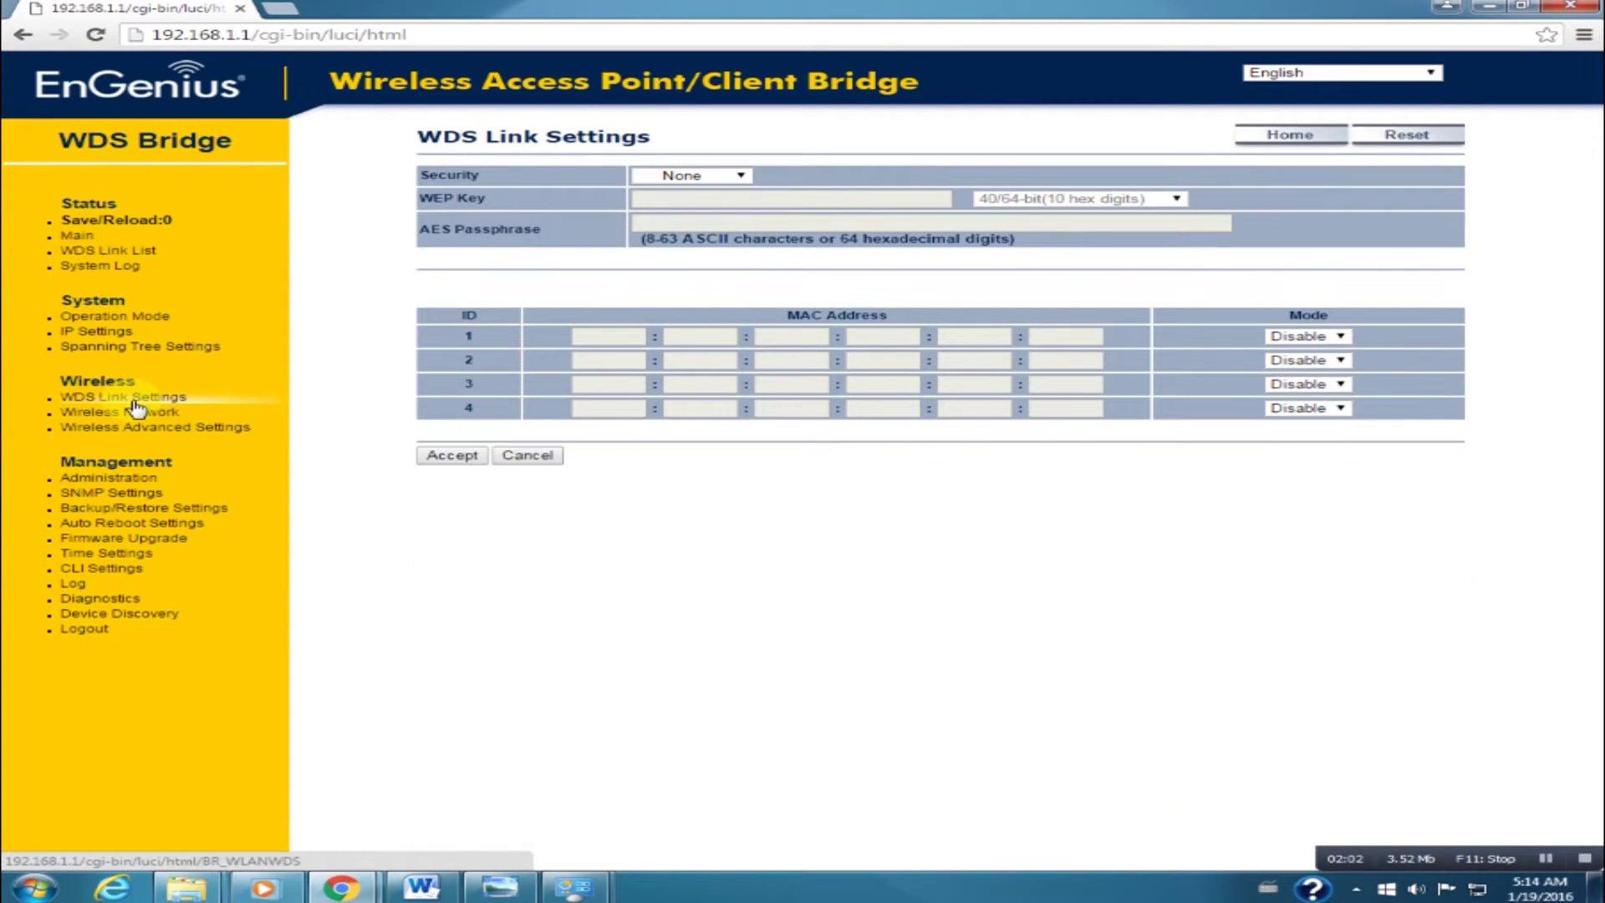
left_click(739, 177)
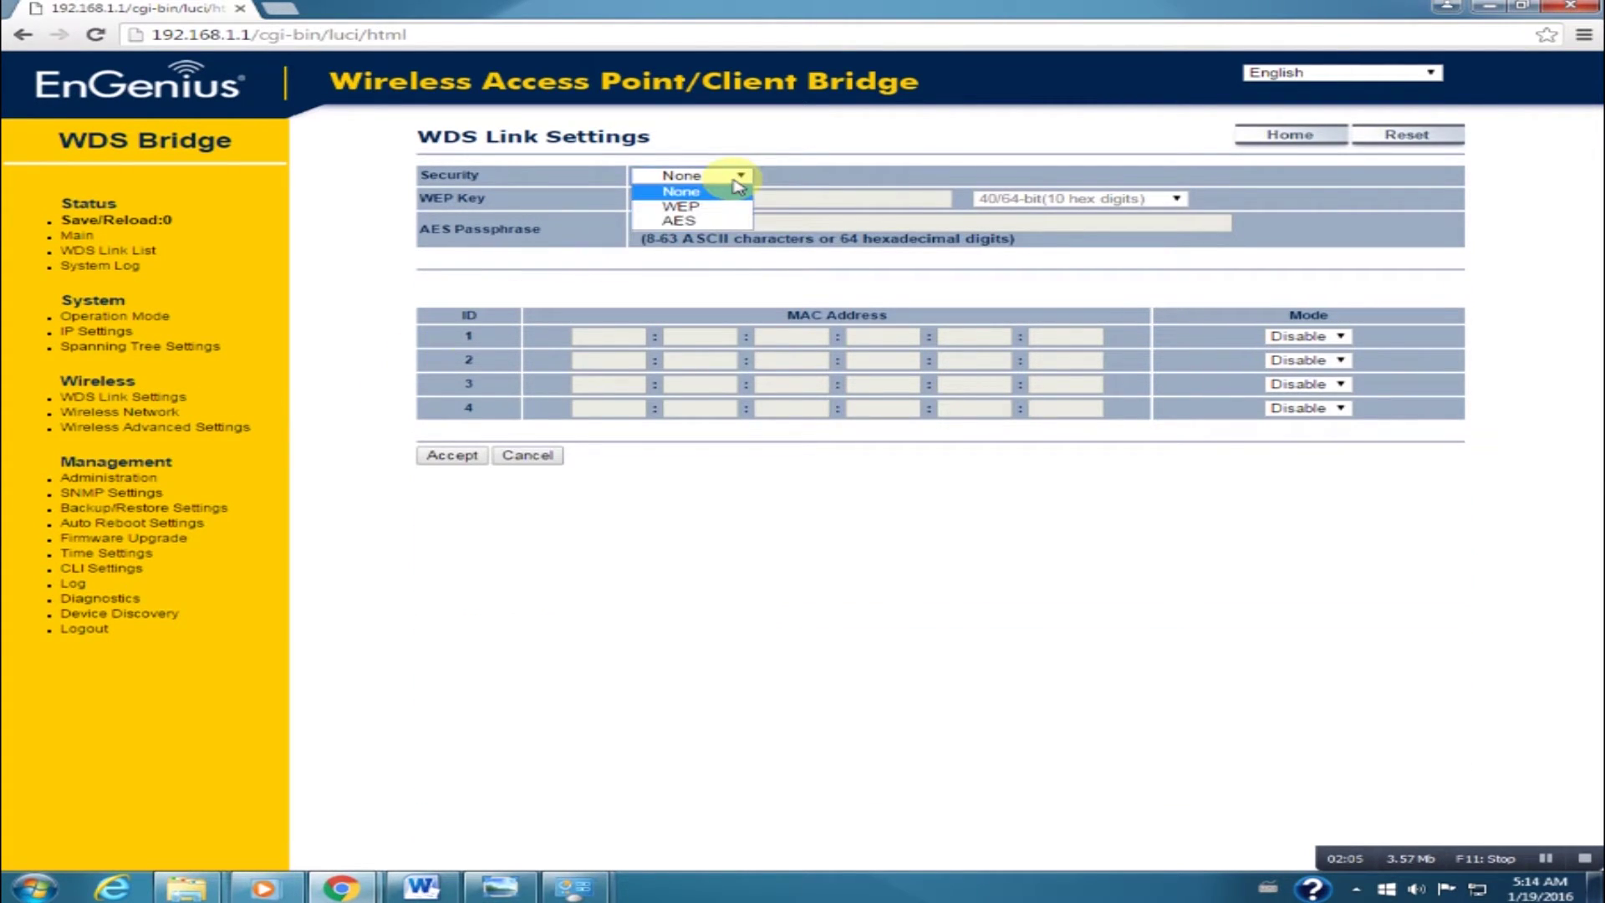
left_click(698, 222)
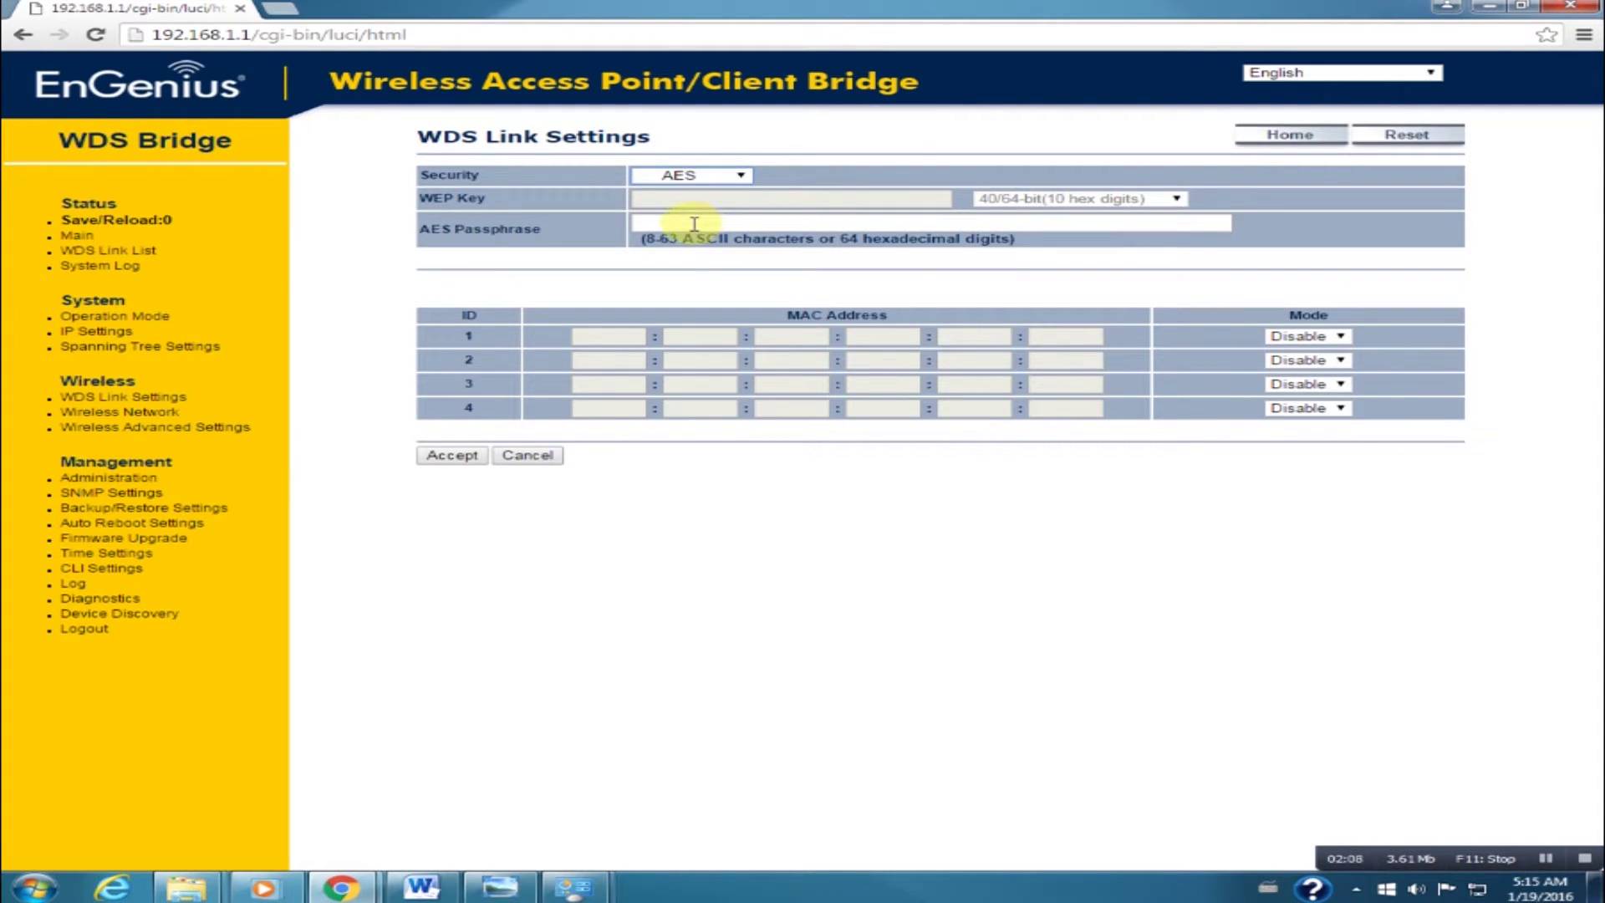
left_click(711, 220)
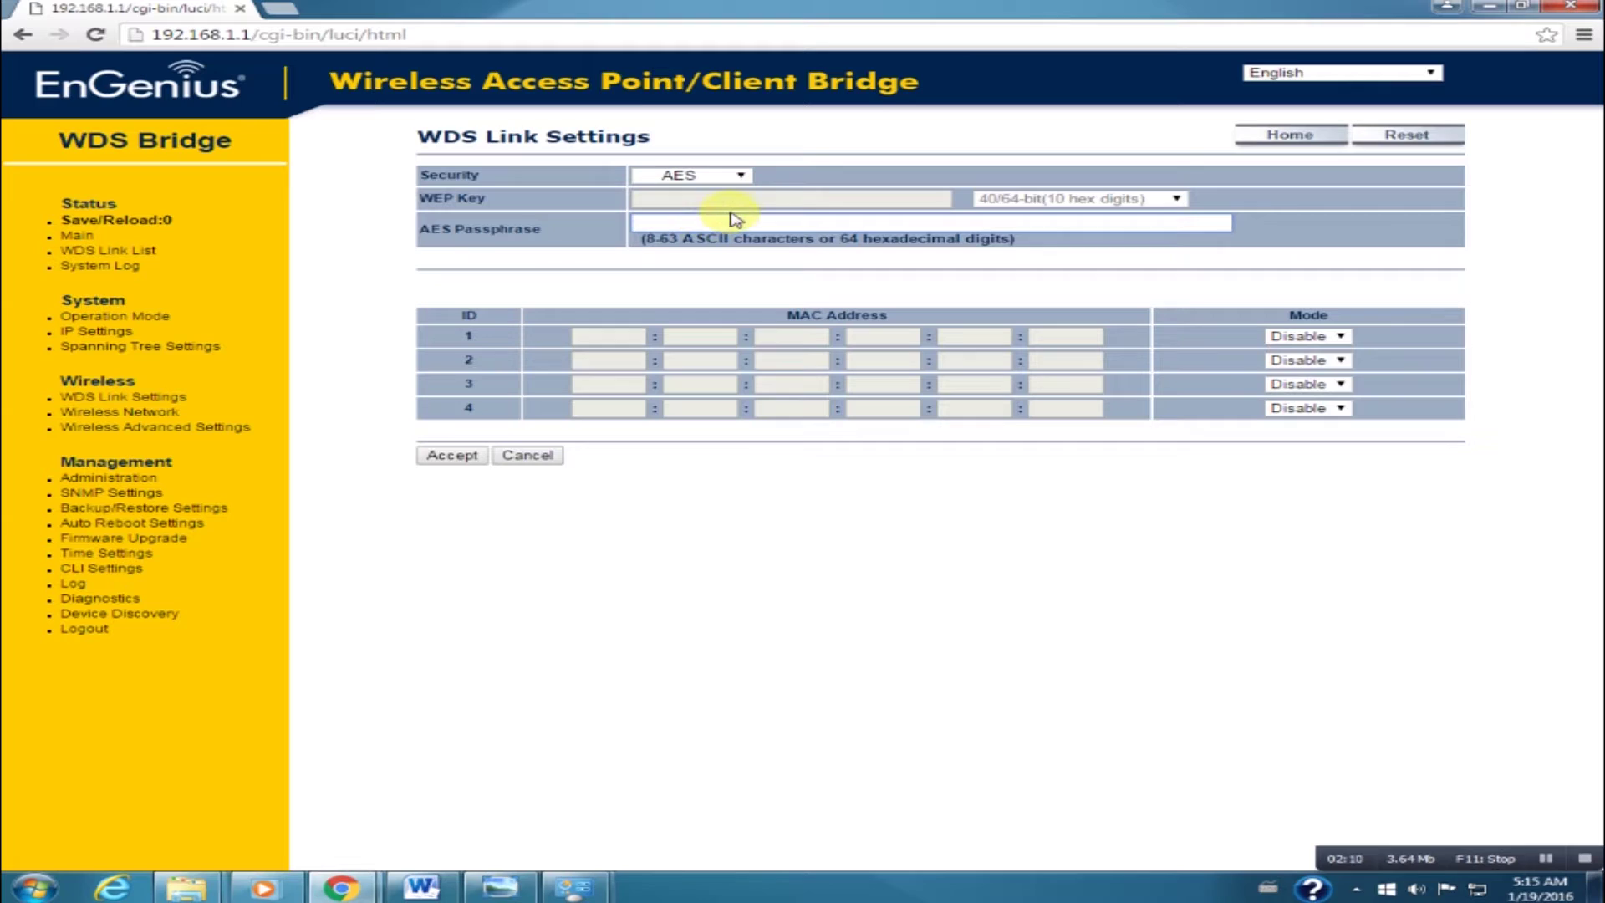
type("password")
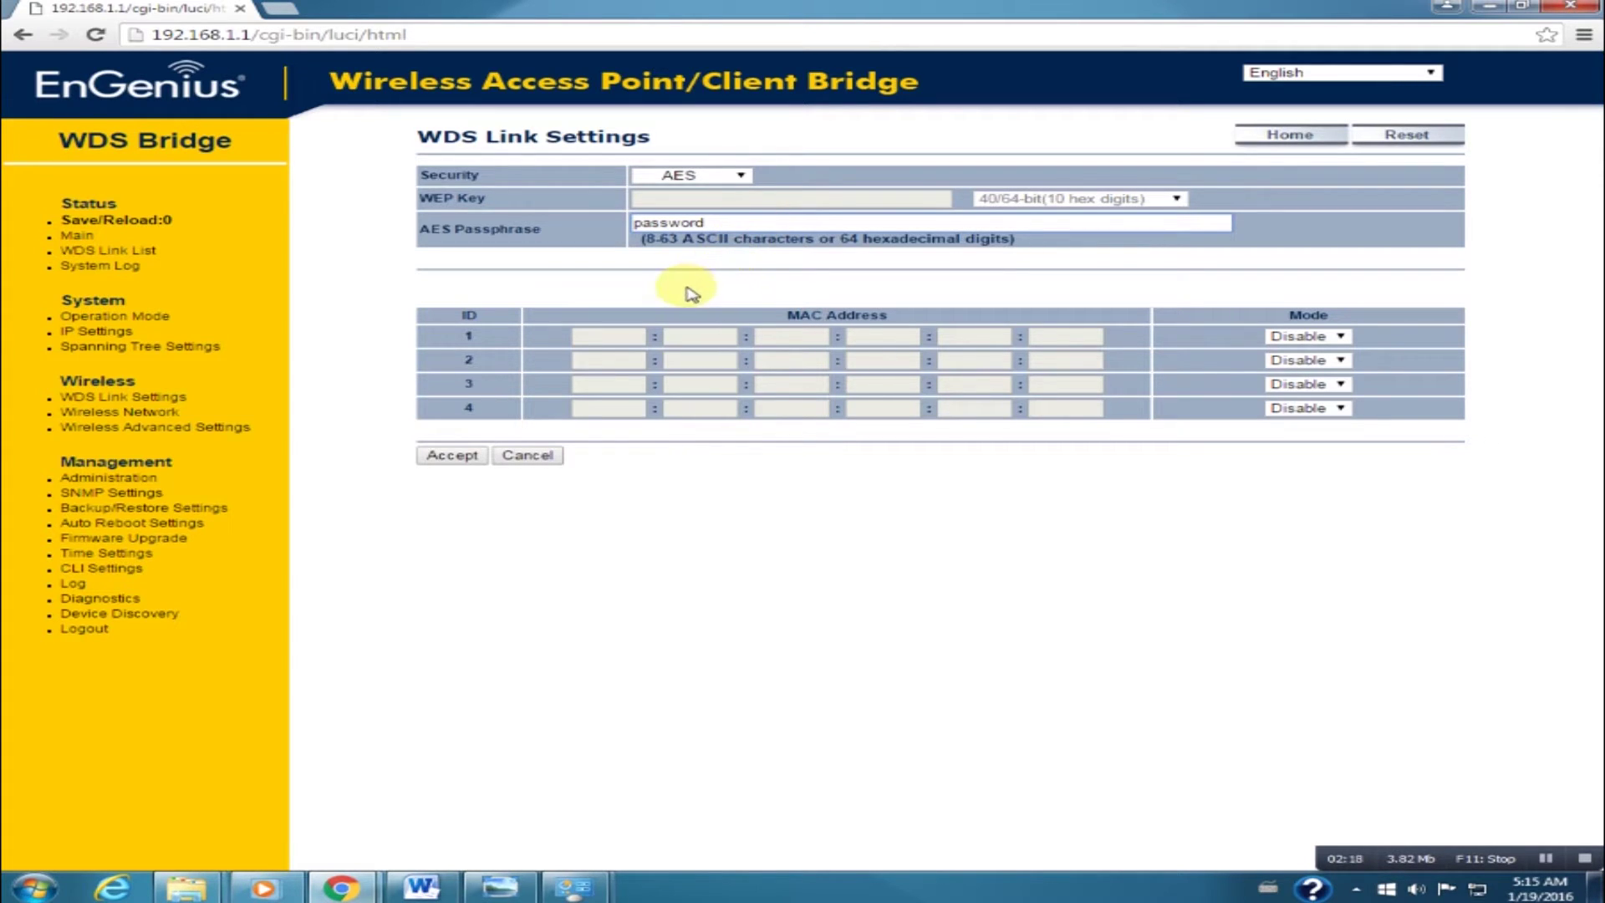
Enable WDS peer 1 with MAC 88:DC:96:3E:7A:1C and accept the settings.
left_click(1304, 336)
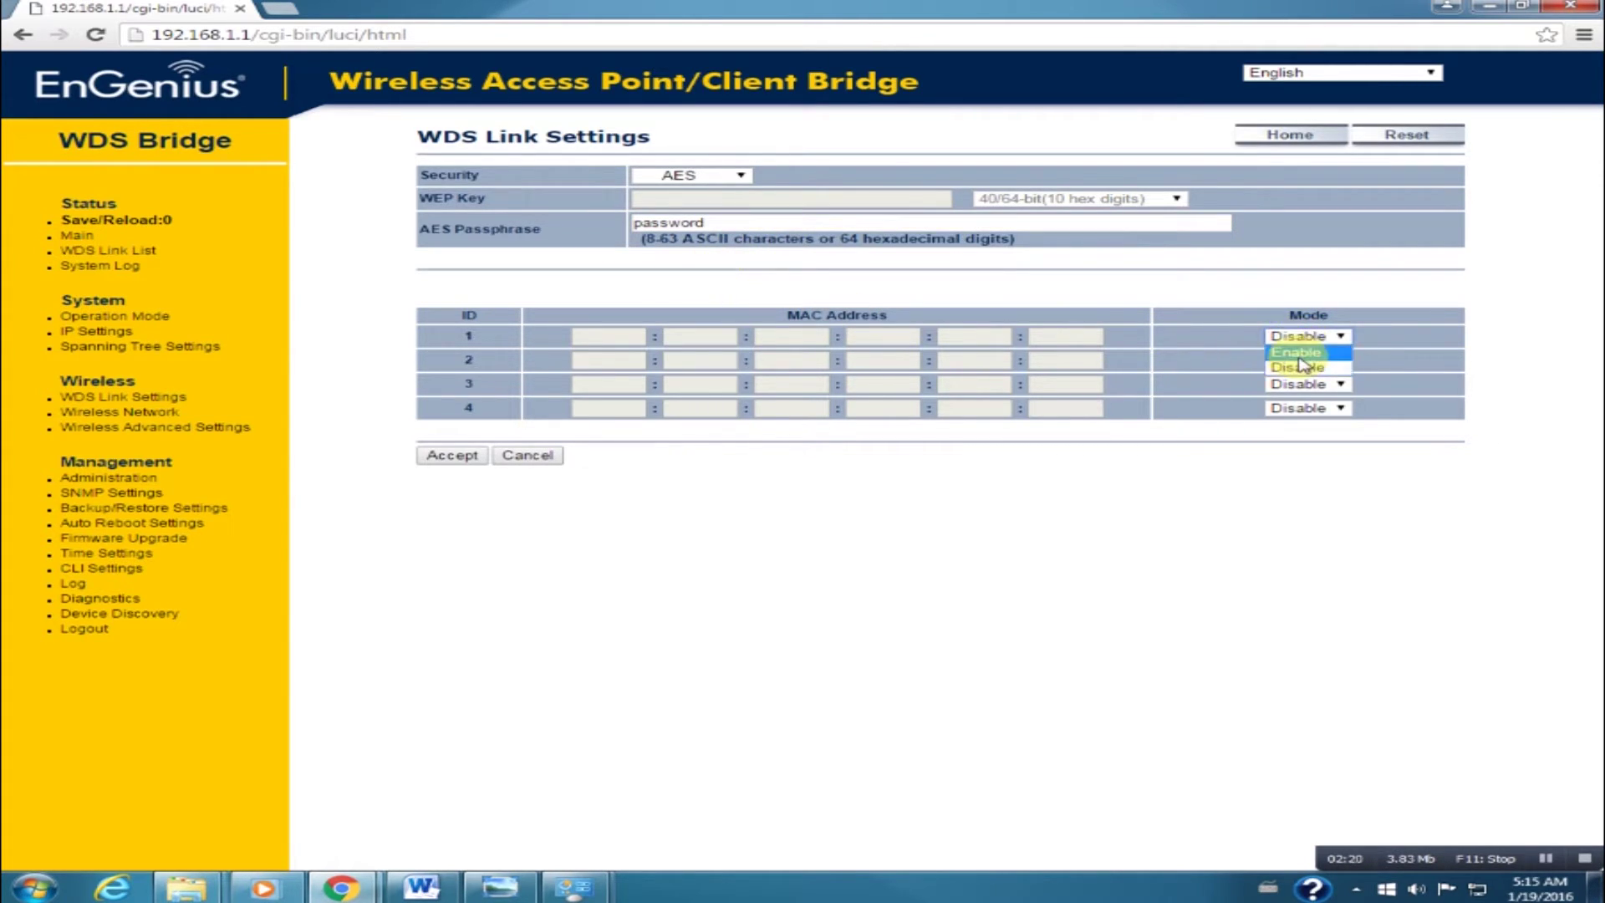
left_click(1297, 352)
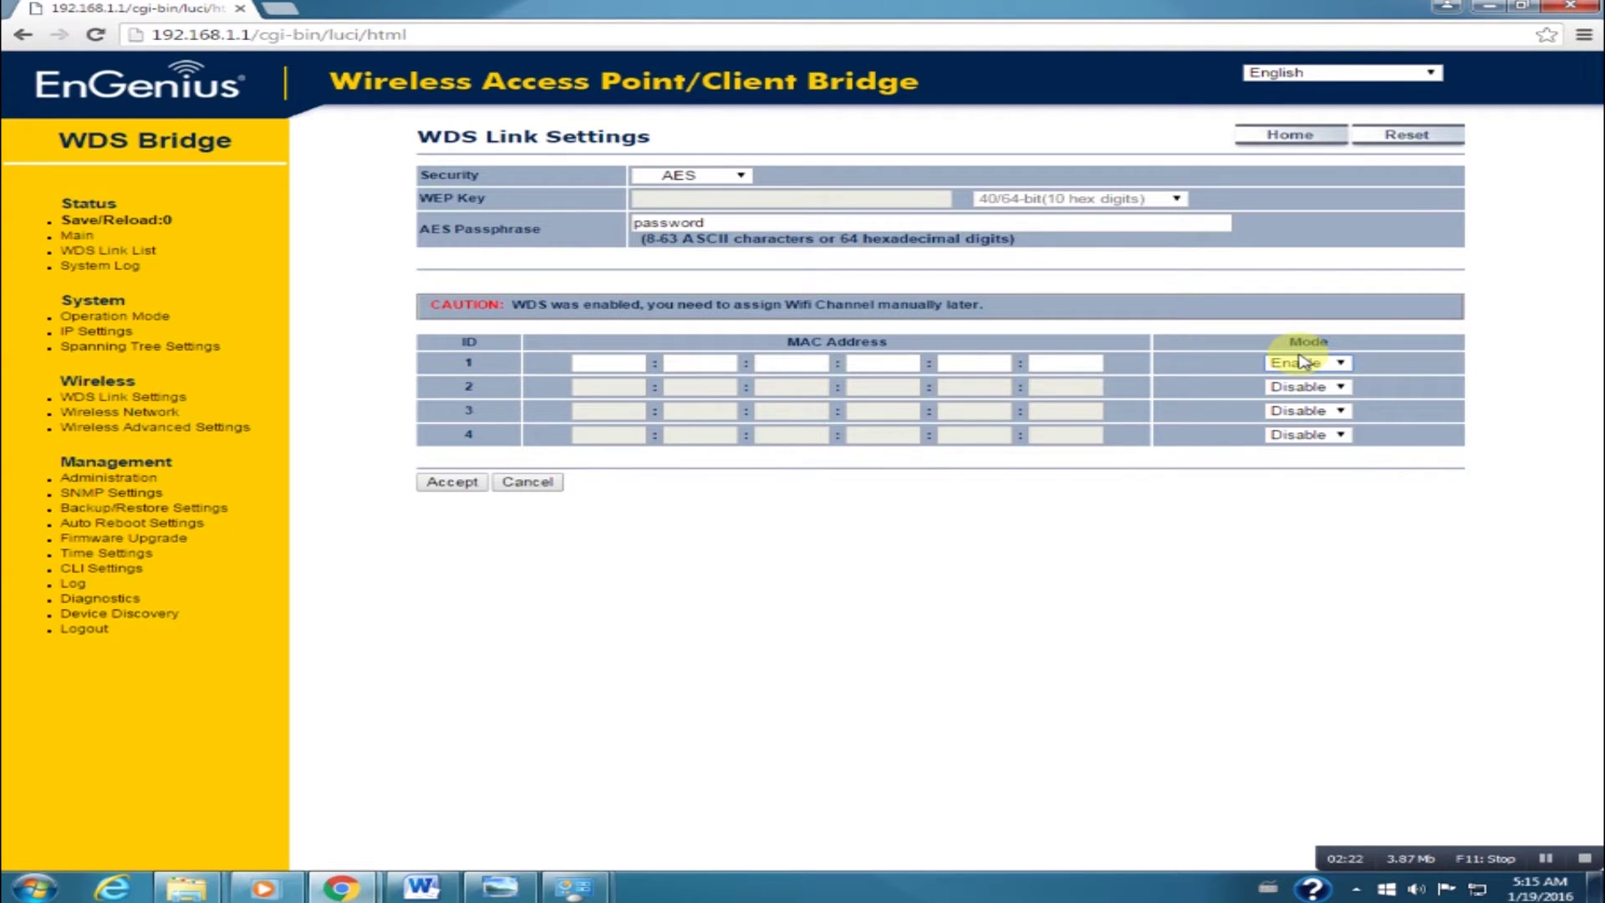
left_click(599, 368)
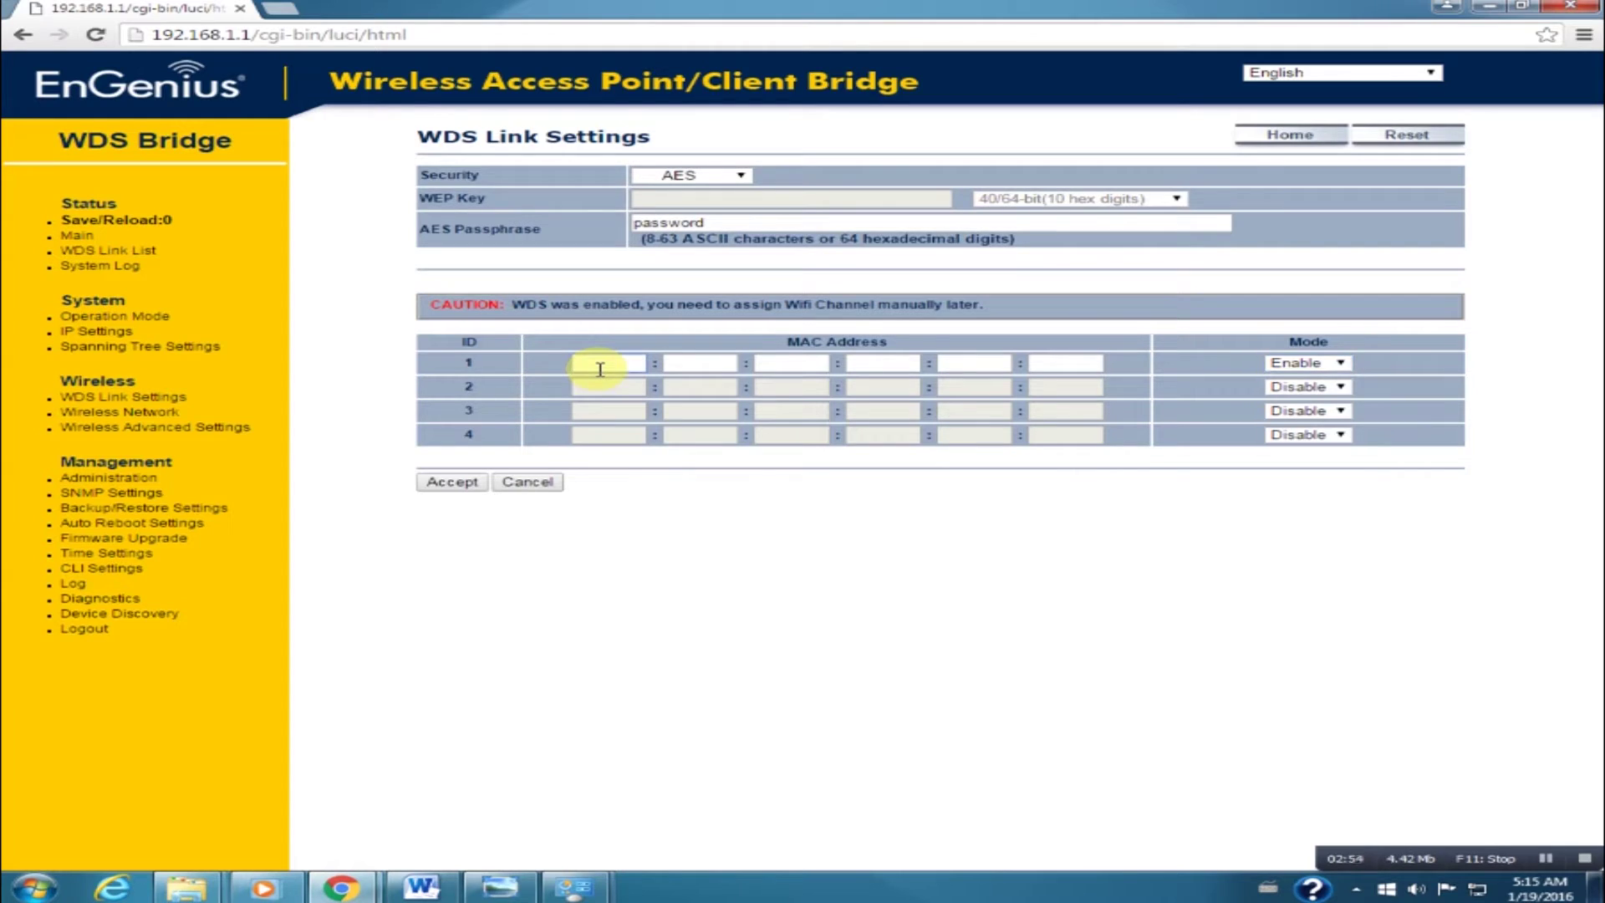
type("88")
key("Tab")
type("dc")
key("Tab")
type("96")
key("Tab")
type("3e")
key("Tab")
type("7")
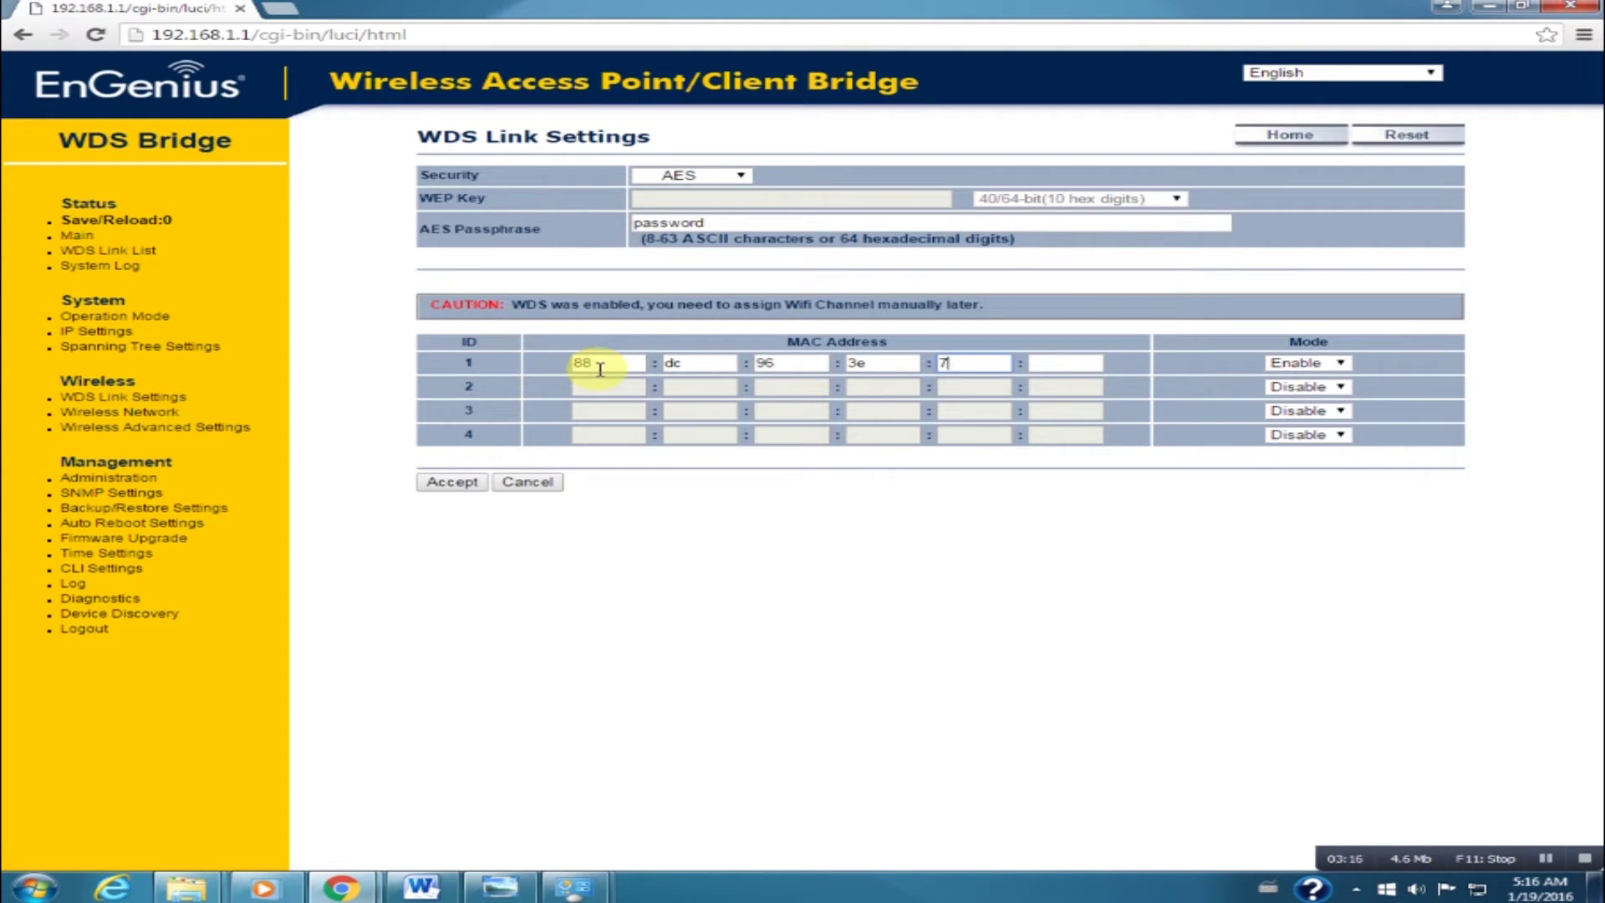
type("a")
key("Tab")
type("1c")
left_click(444, 486)
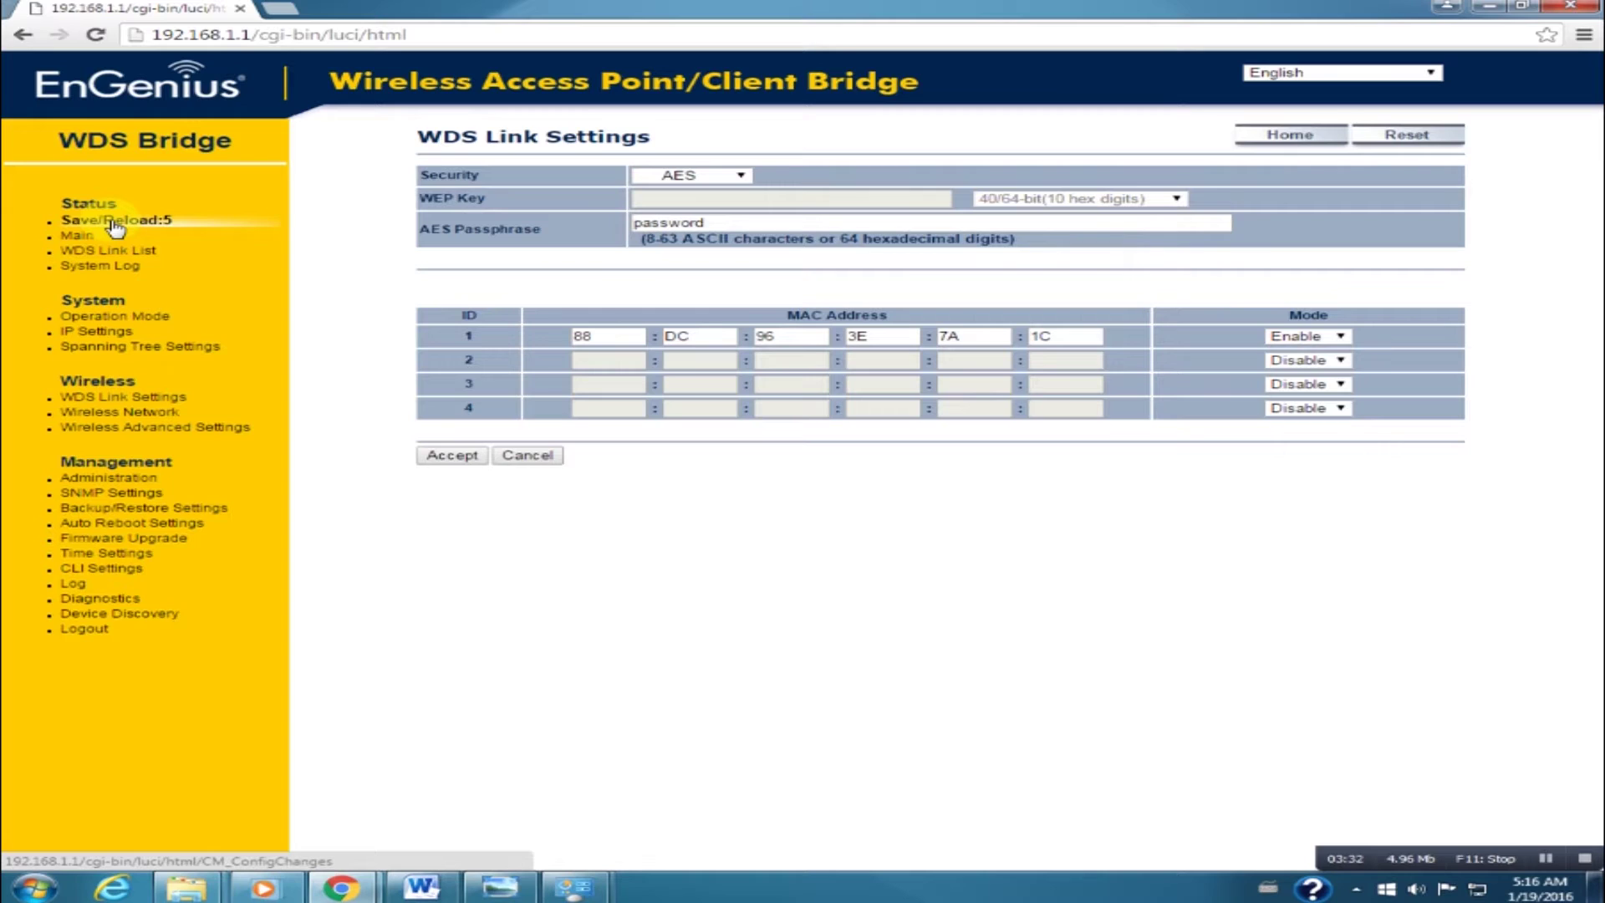
In IP Settings, change the static IP address to 10.1.1.10.
left_click(95, 340)
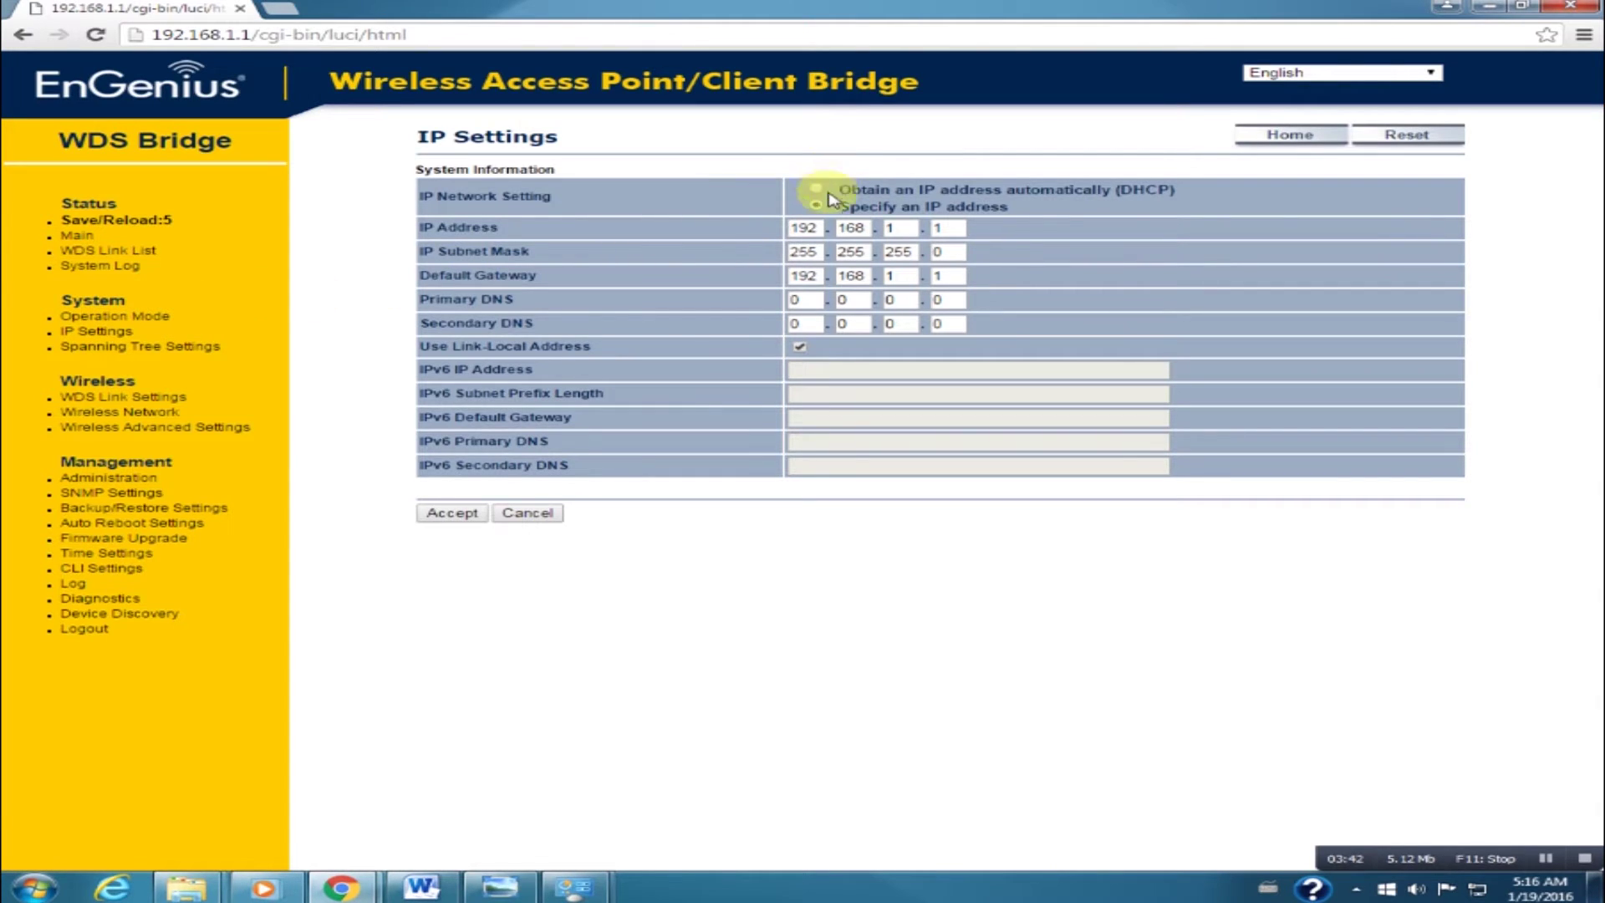
double_click(806, 227)
type("10")
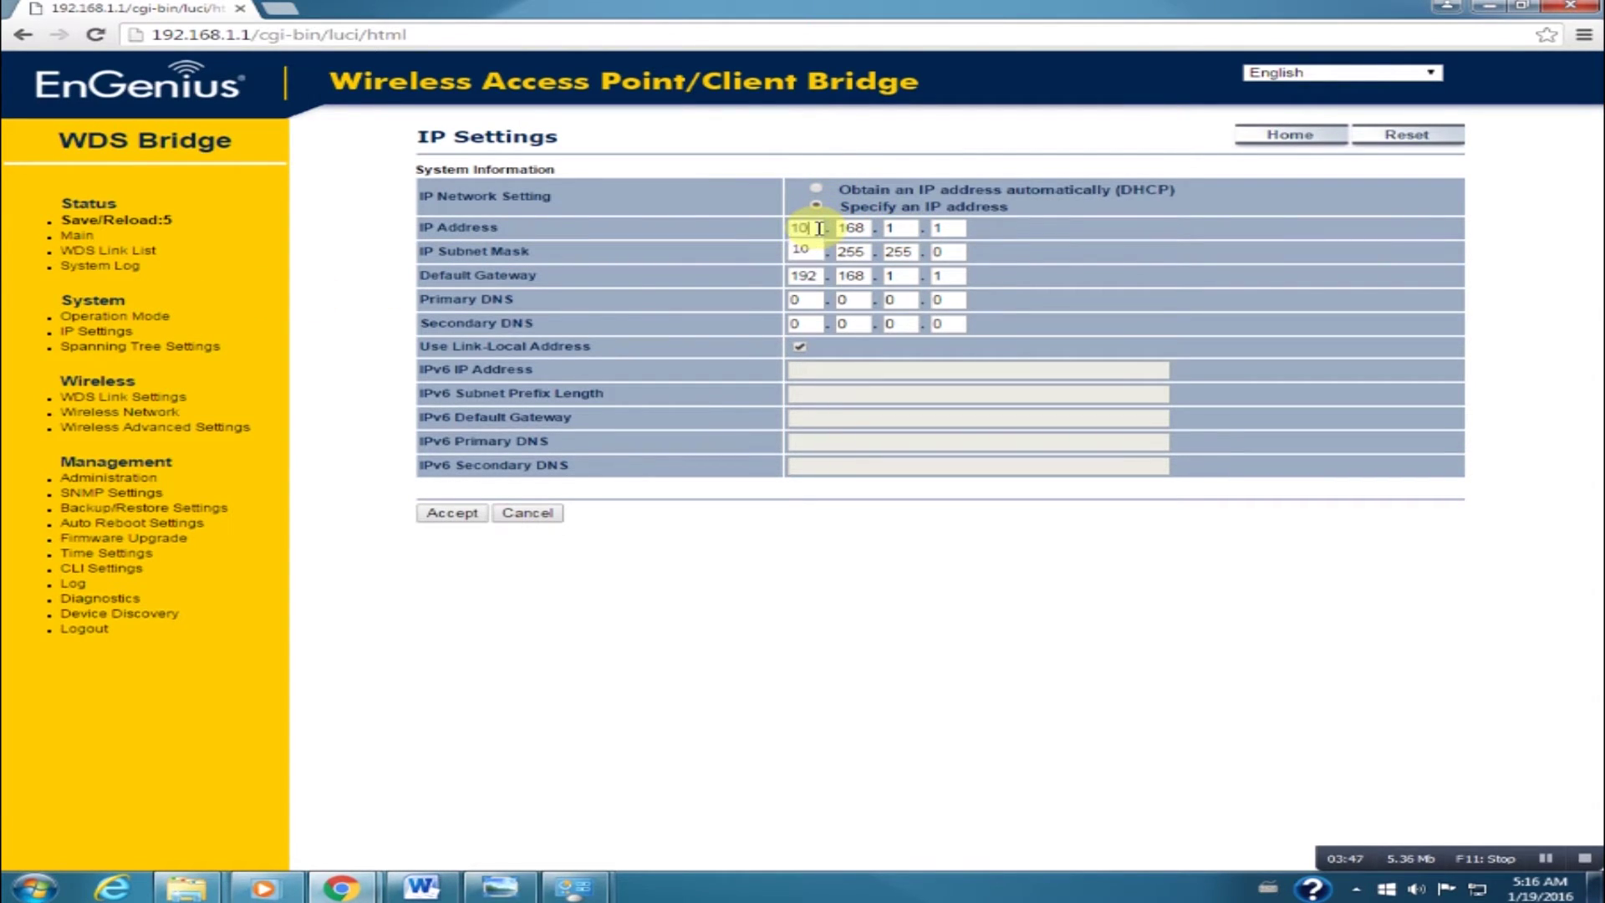
key("Tab")
type("1")
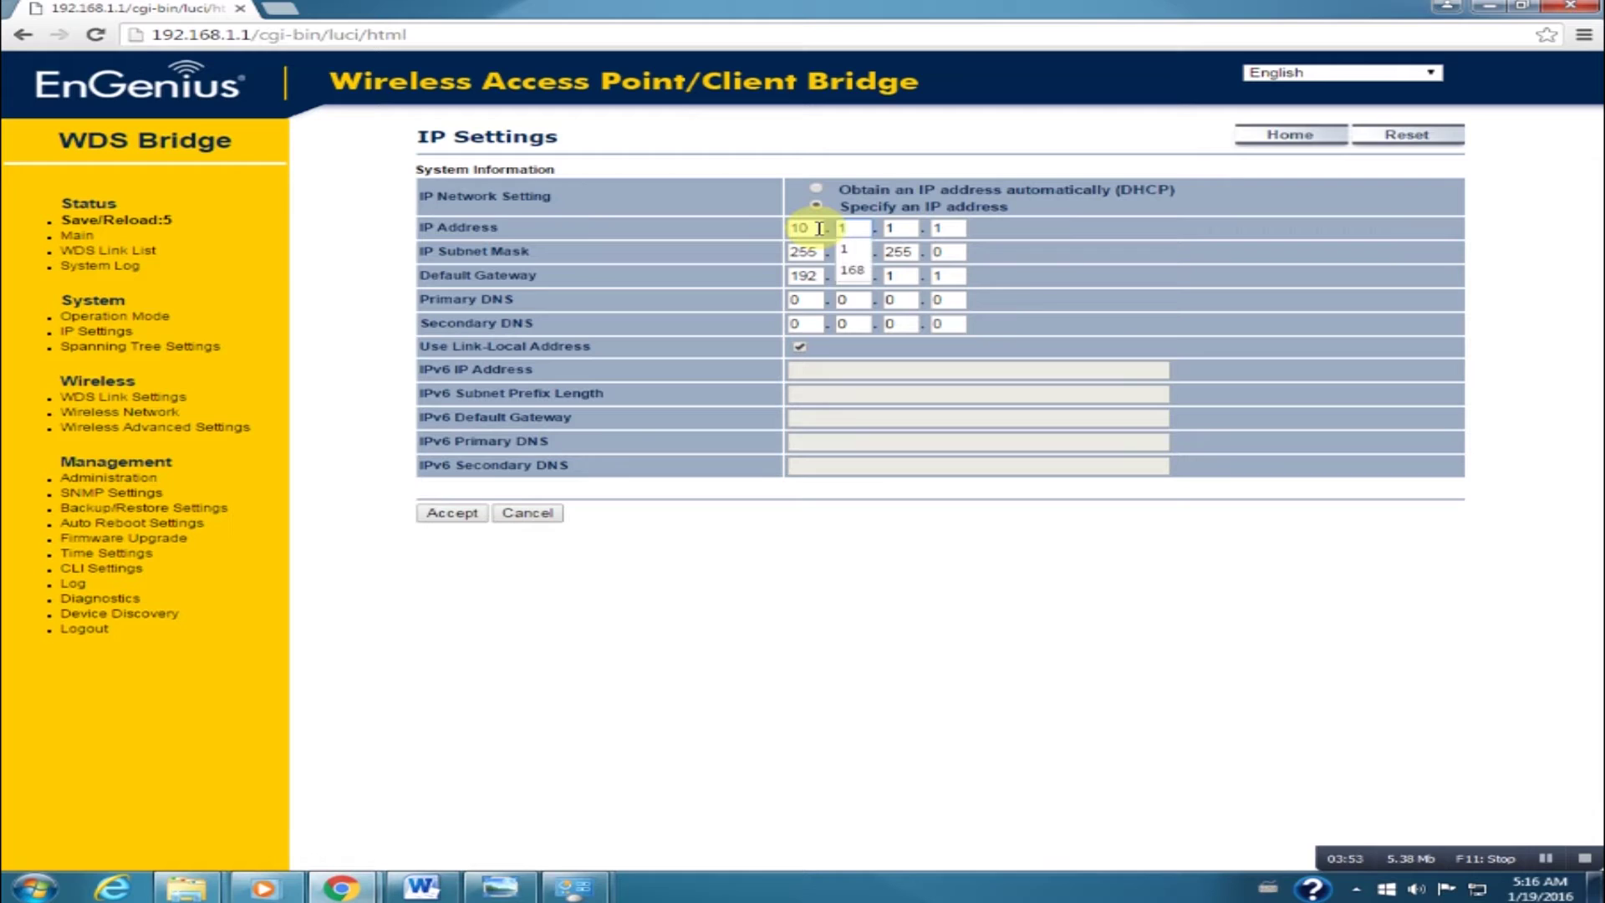
key("Tab")
type("1")
key("Tab")
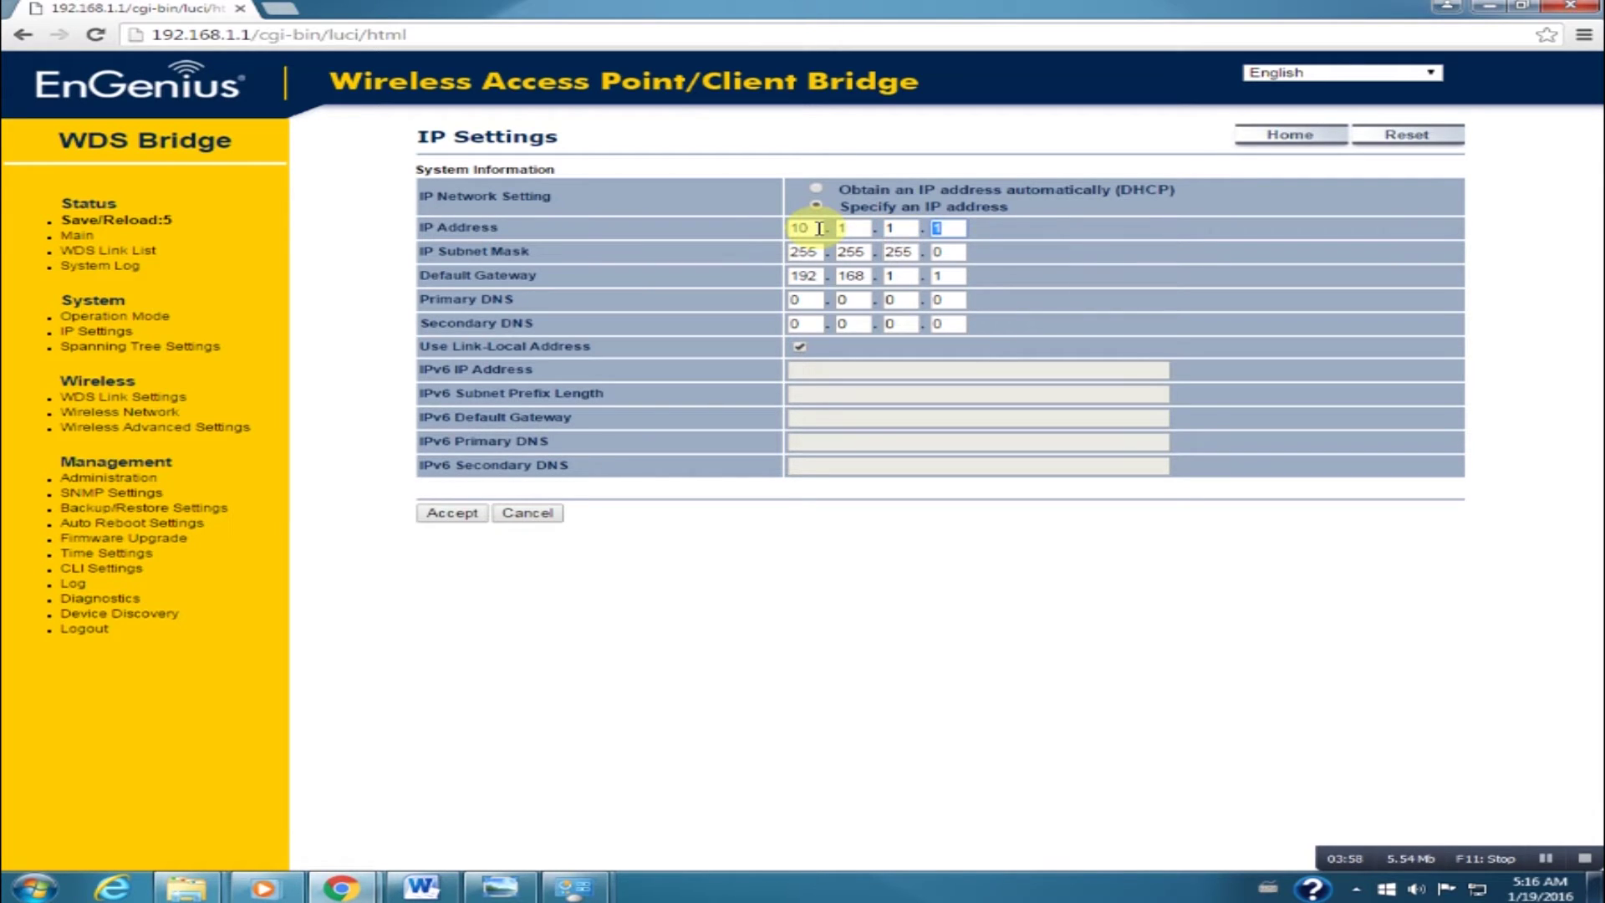
type("10")
key("Tab")
key("Tab")
key("Tab")
Set the default gateway to 10.1.1.1 and accept the IP settings.
double_click(803, 274)
type("10")
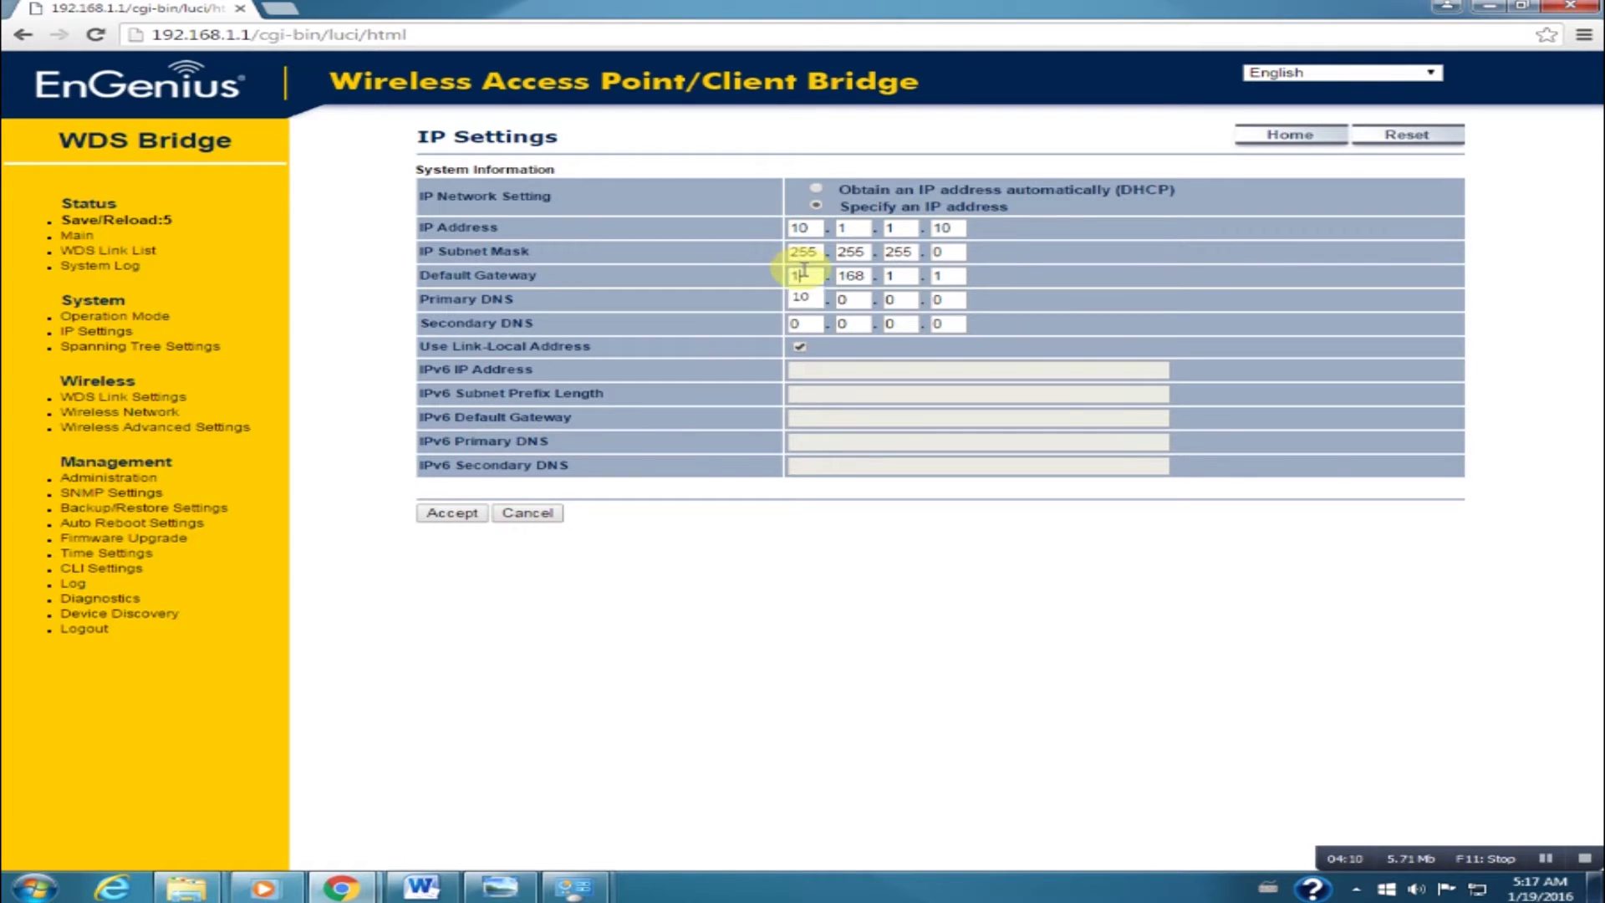
key("Tab")
type("1")
key("Tab")
type("1")
left_click(938, 276)
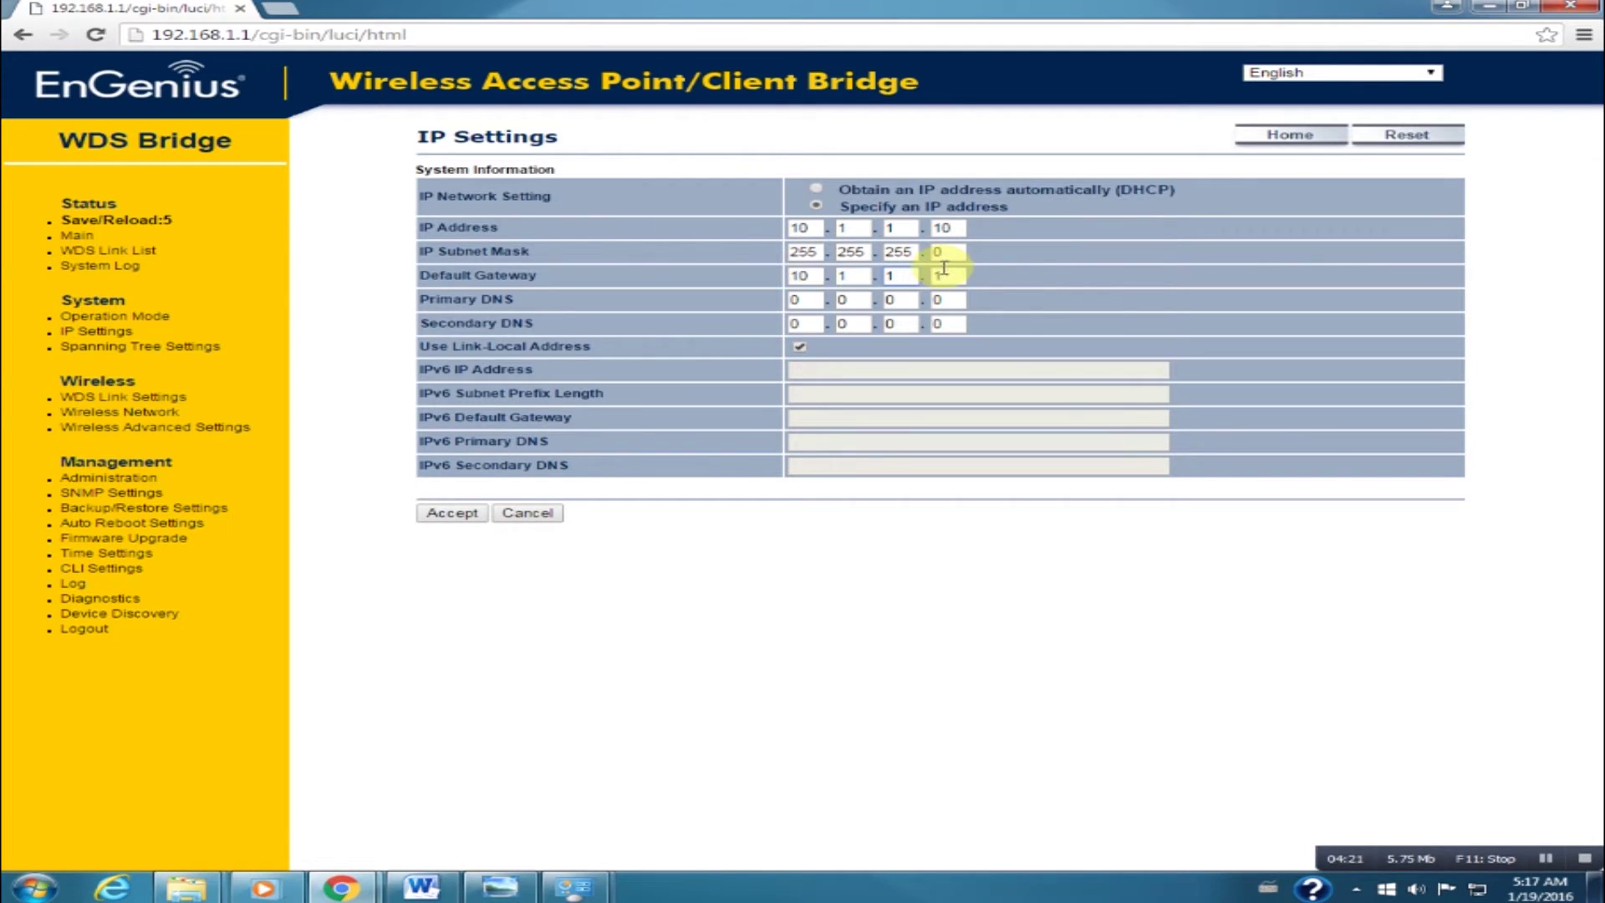
left_click(448, 513)
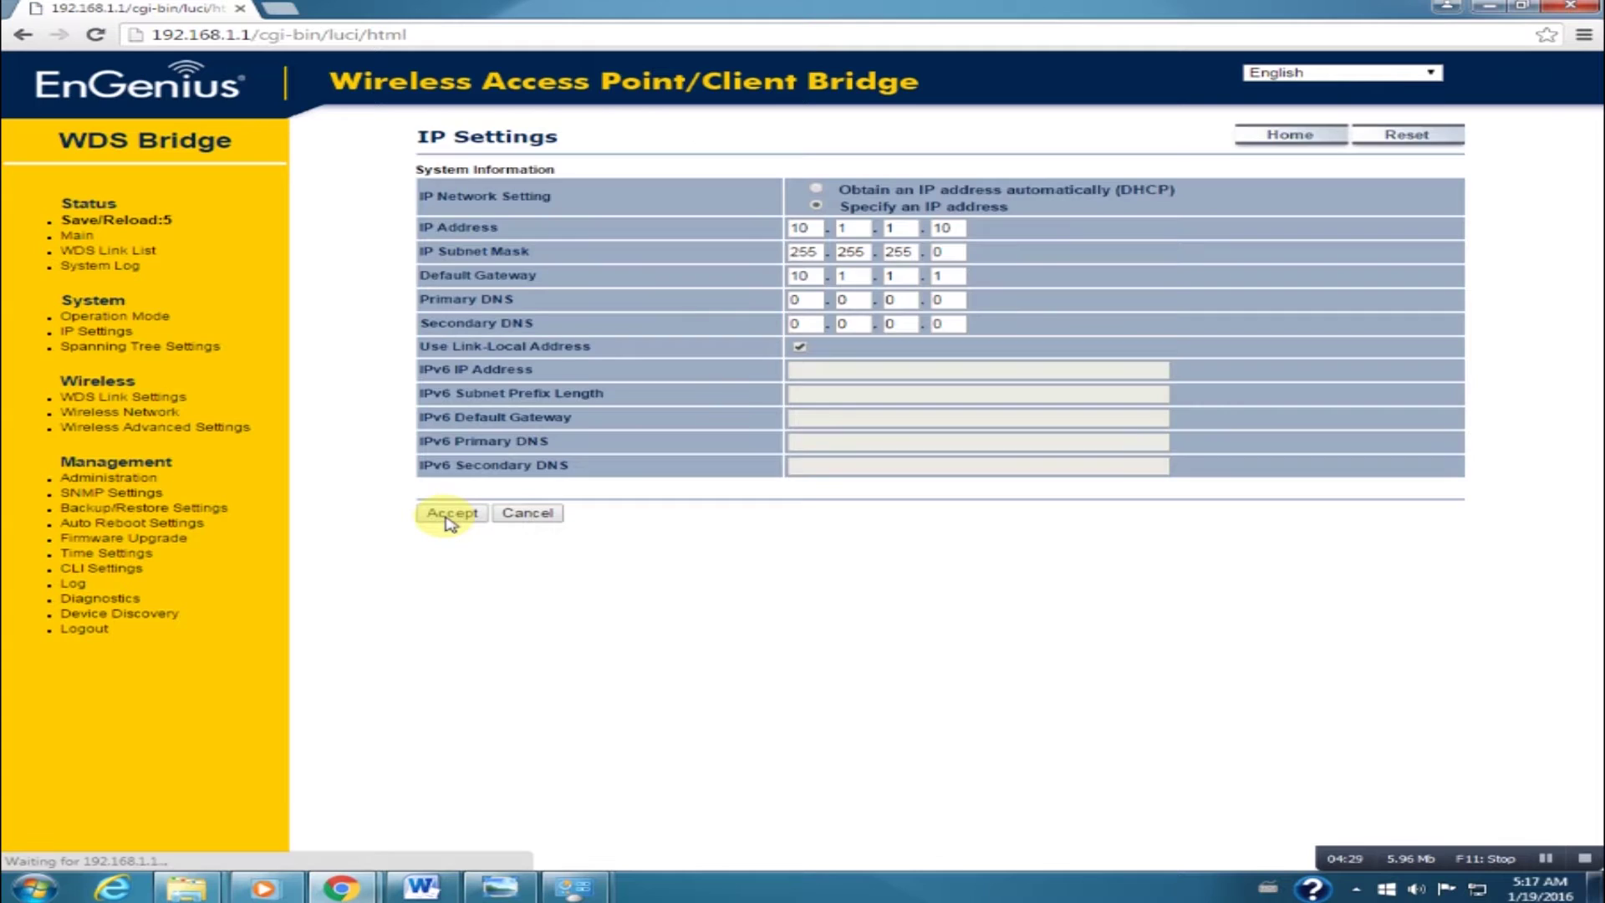
Keep 40MHz channel width, choose Ch157-5.785GHz, and accept the wireless settings.
left_click(124, 414)
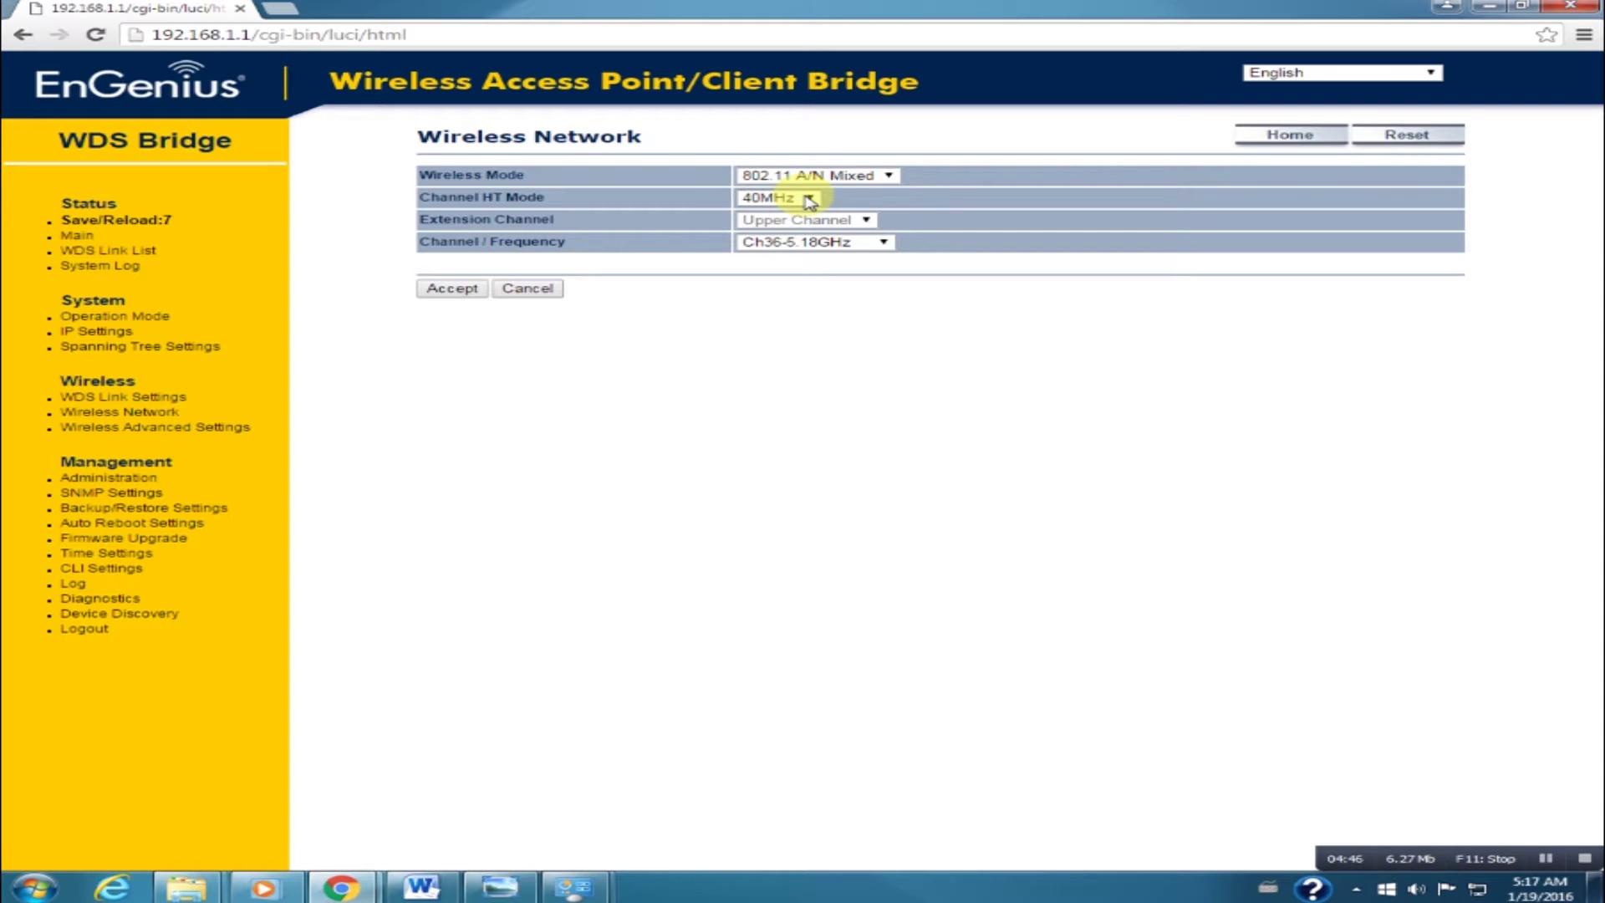
left_click(808, 199)
left_click(808, 199)
left_click(885, 244)
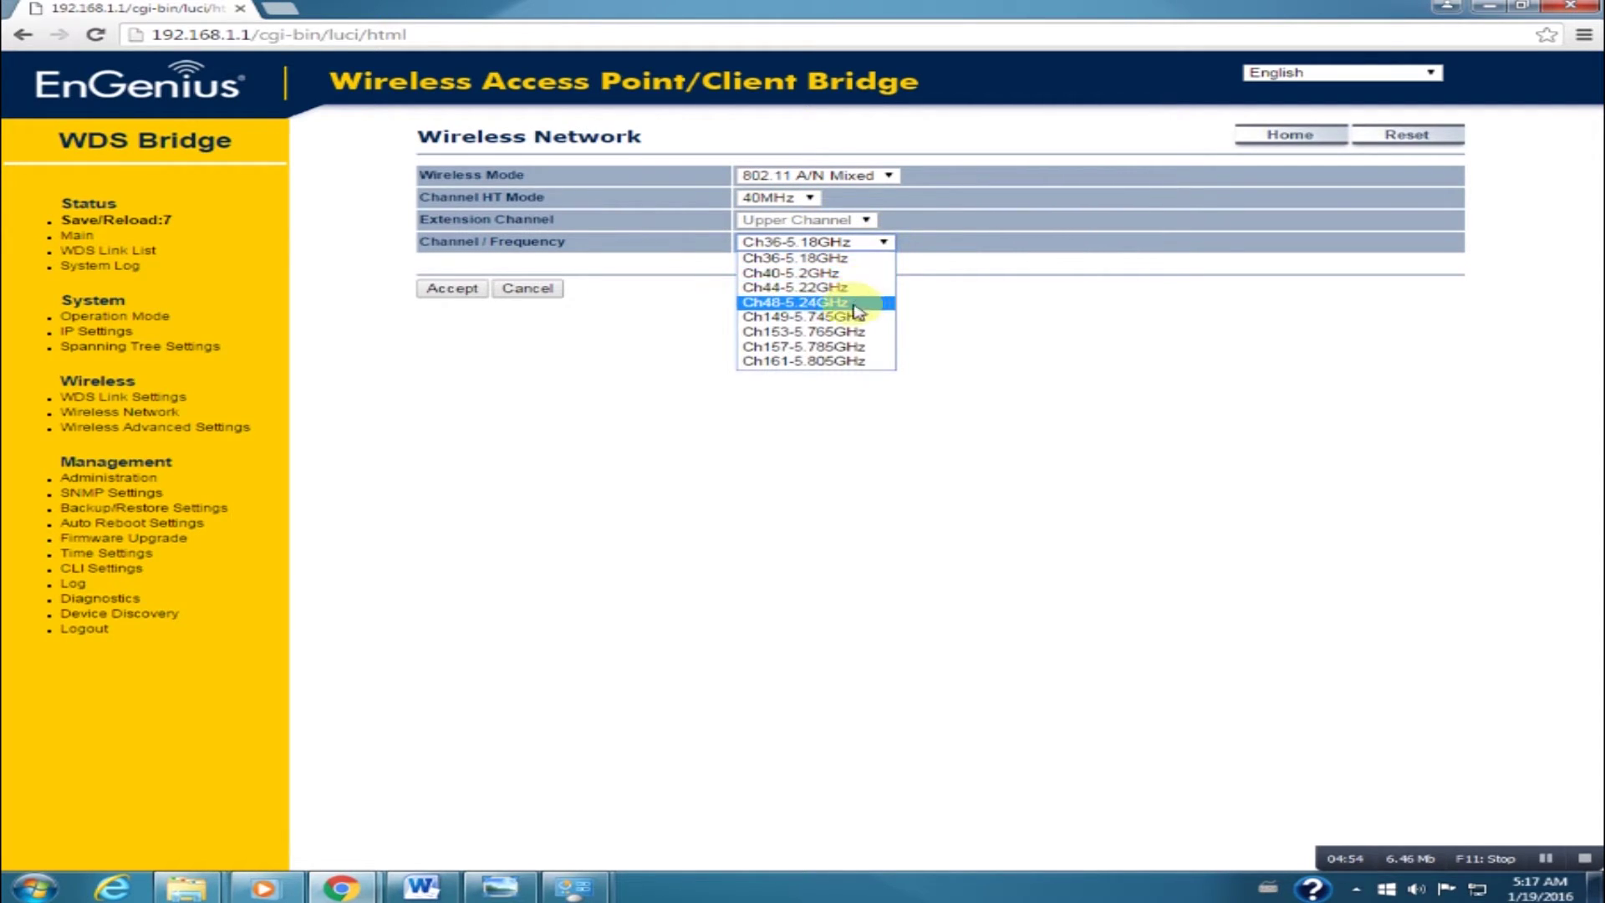
left_click(828, 346)
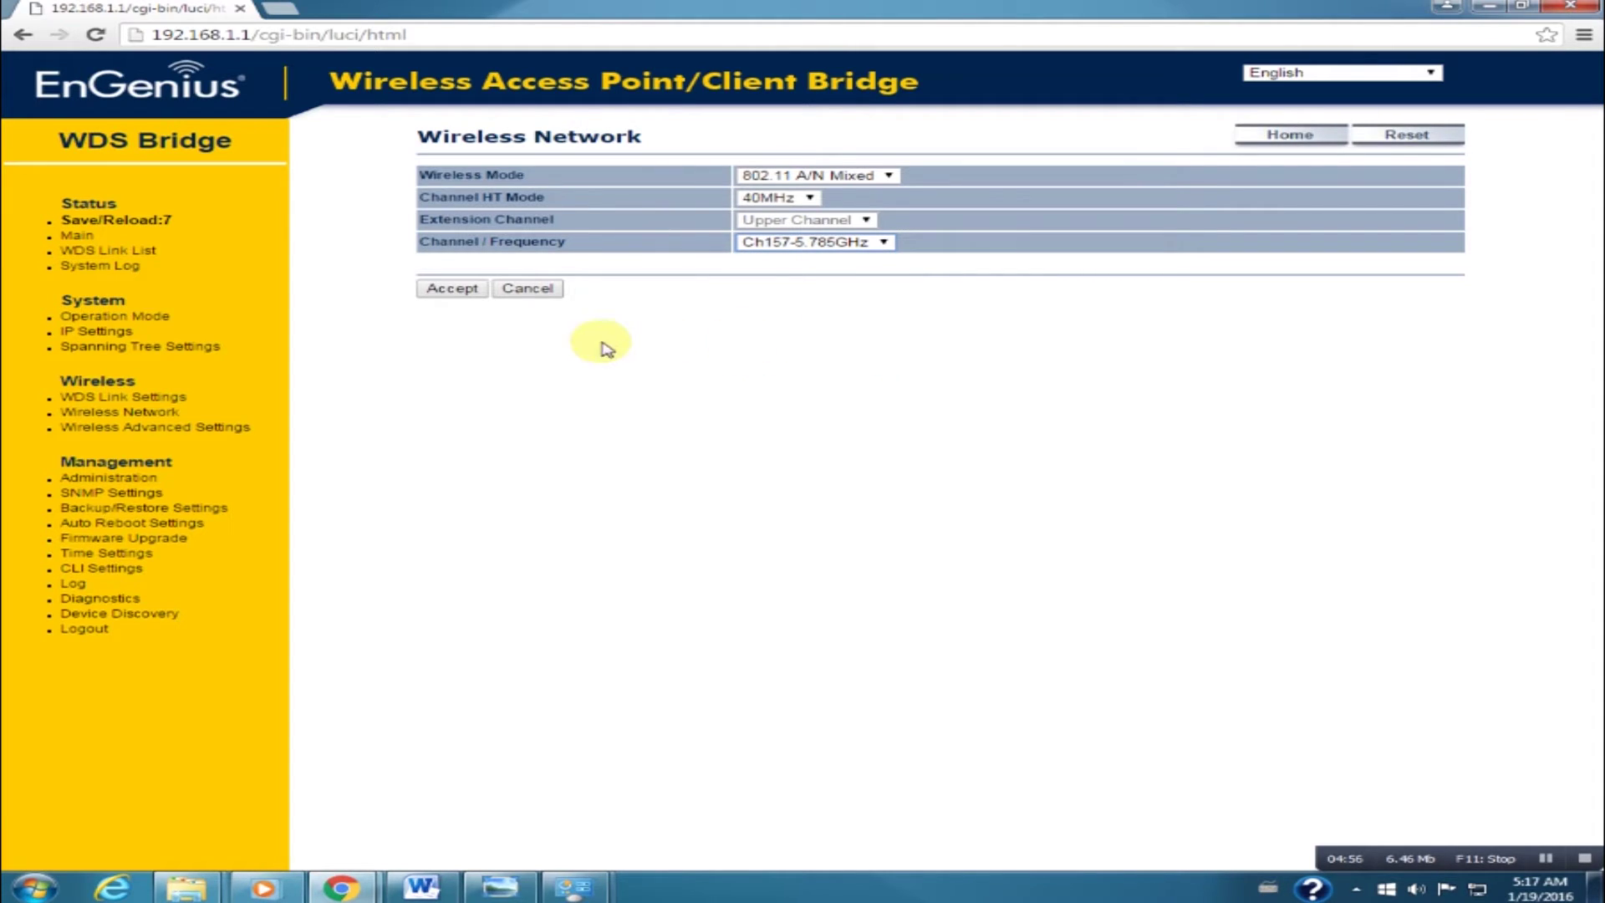
left_click(451, 289)
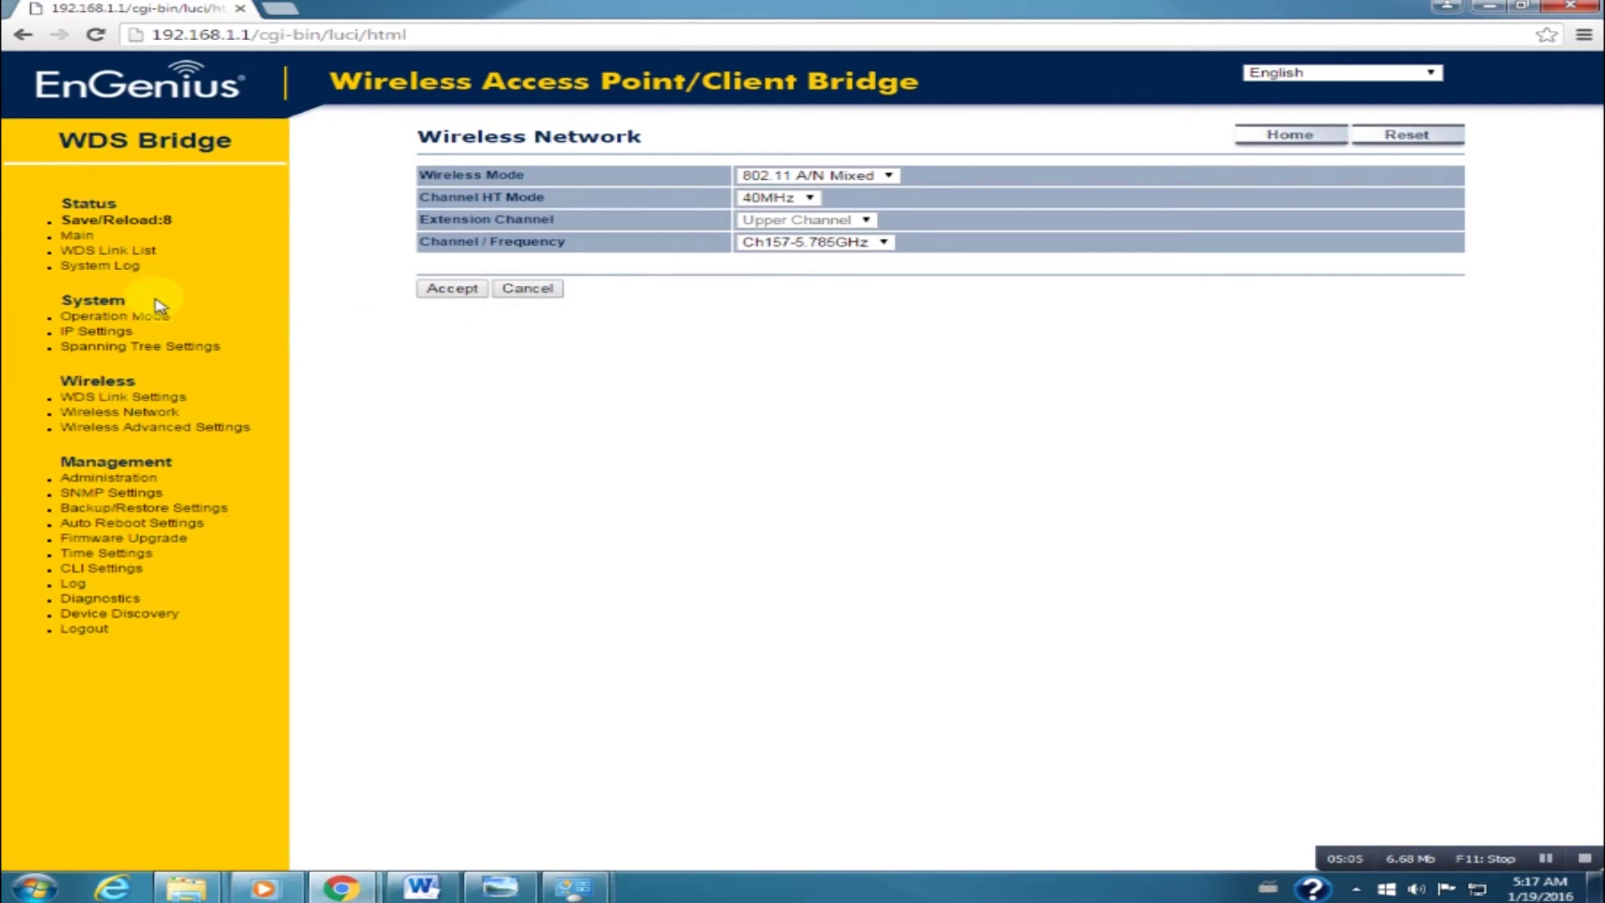
Review the eight unsaved changes under Save/Reload and Save & Apply them.
left_click(122, 220)
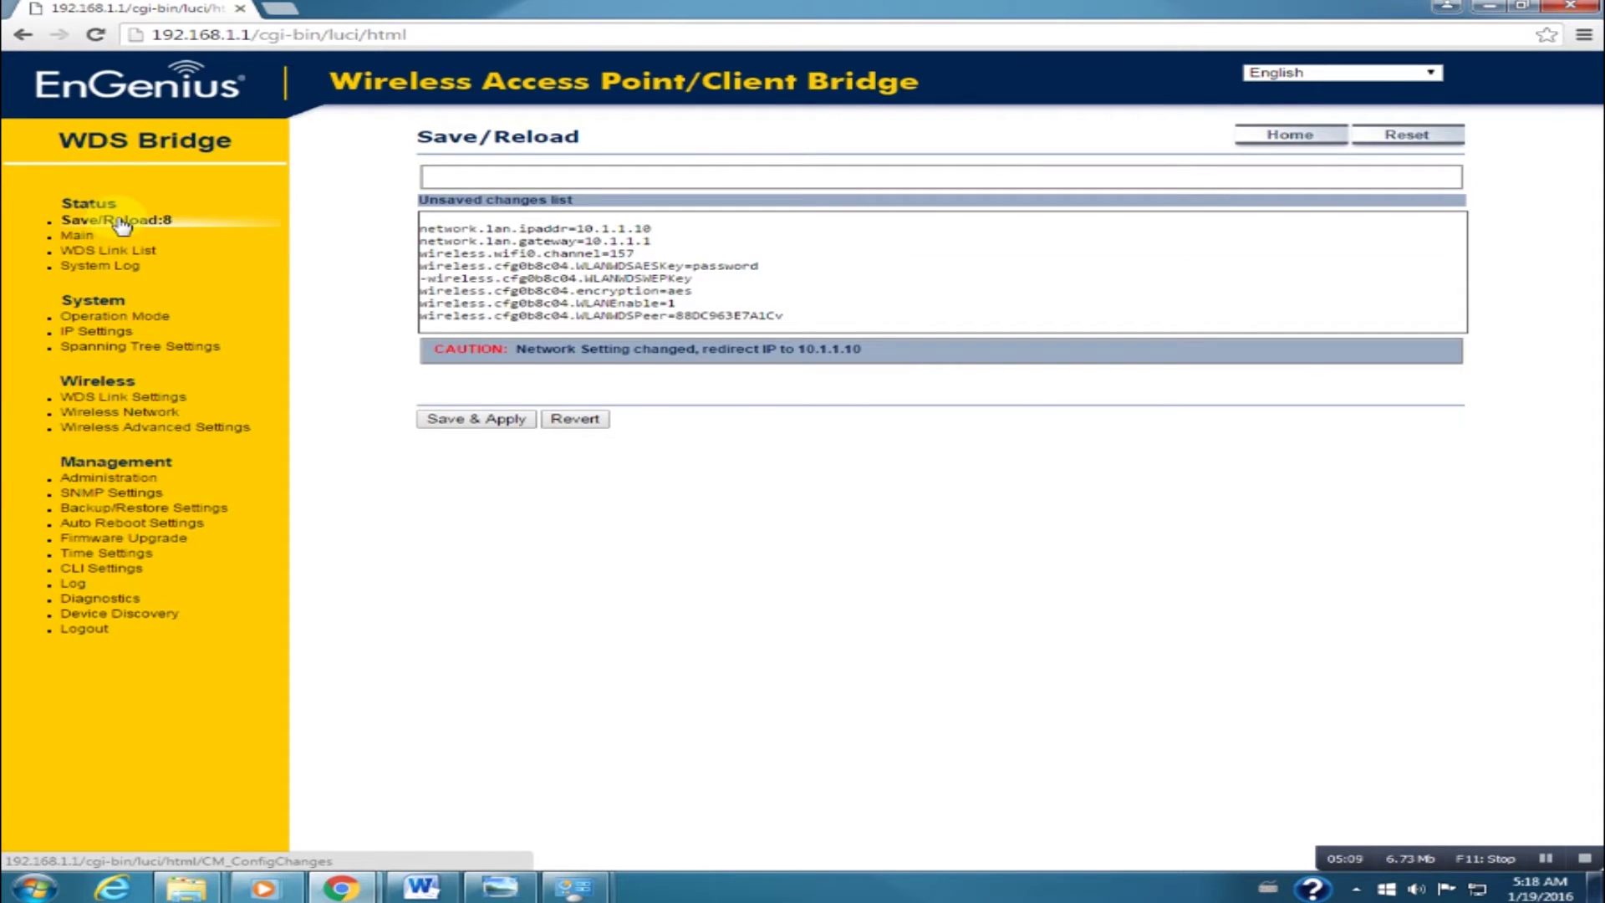
left_click(465, 422)
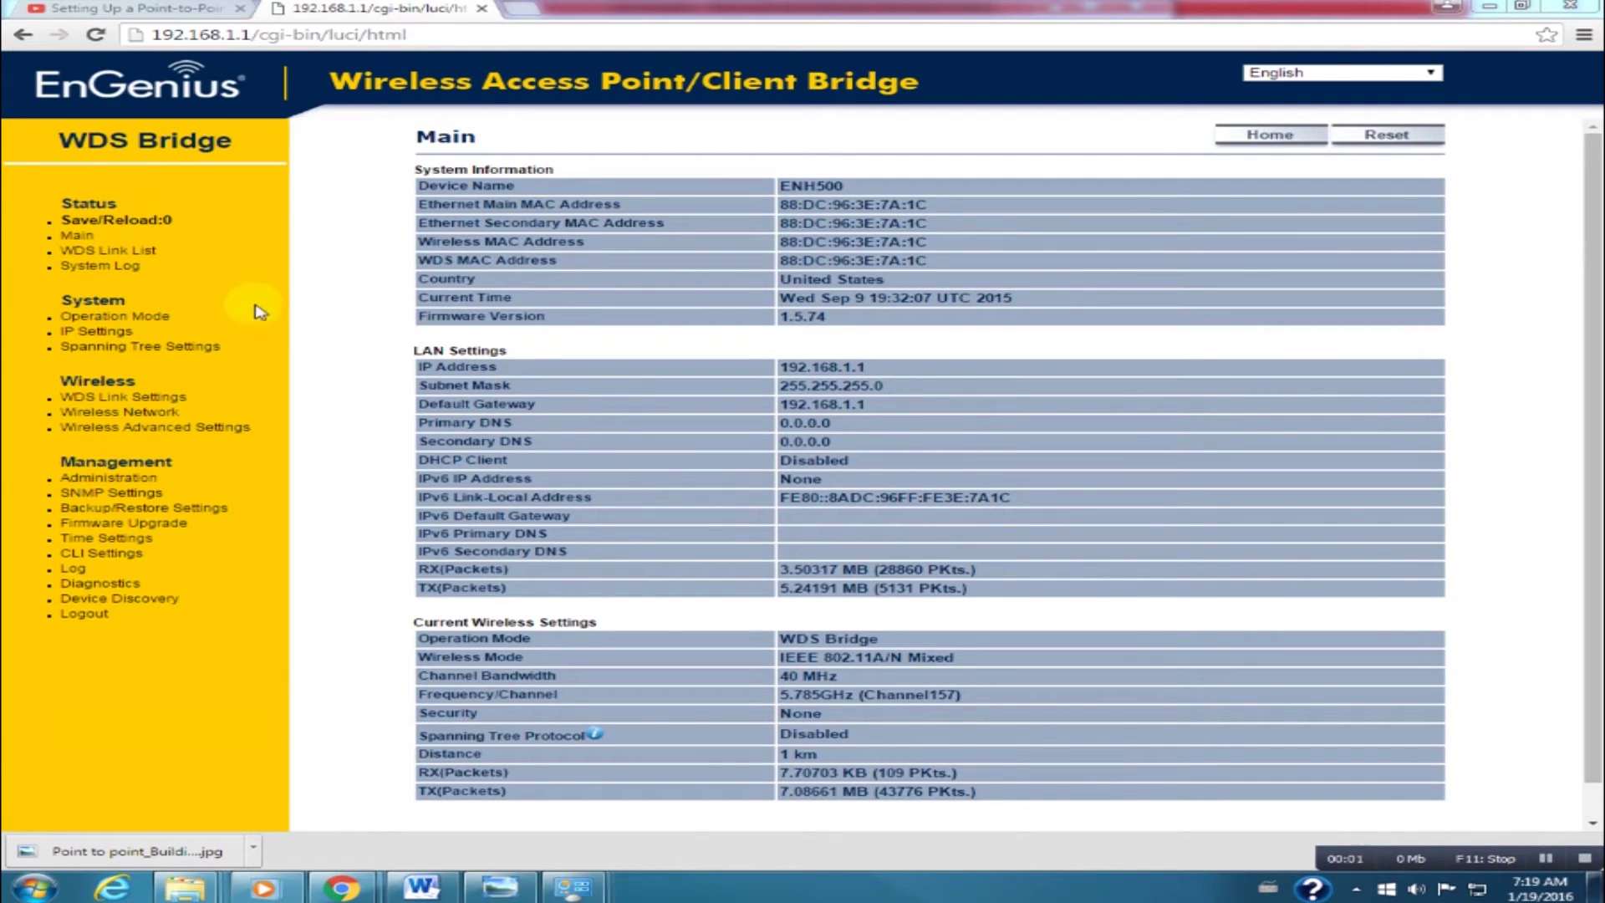
Open WDS Link List and highlight link 1's UP status and -19 dBm RSSI.
left_click(116, 253)
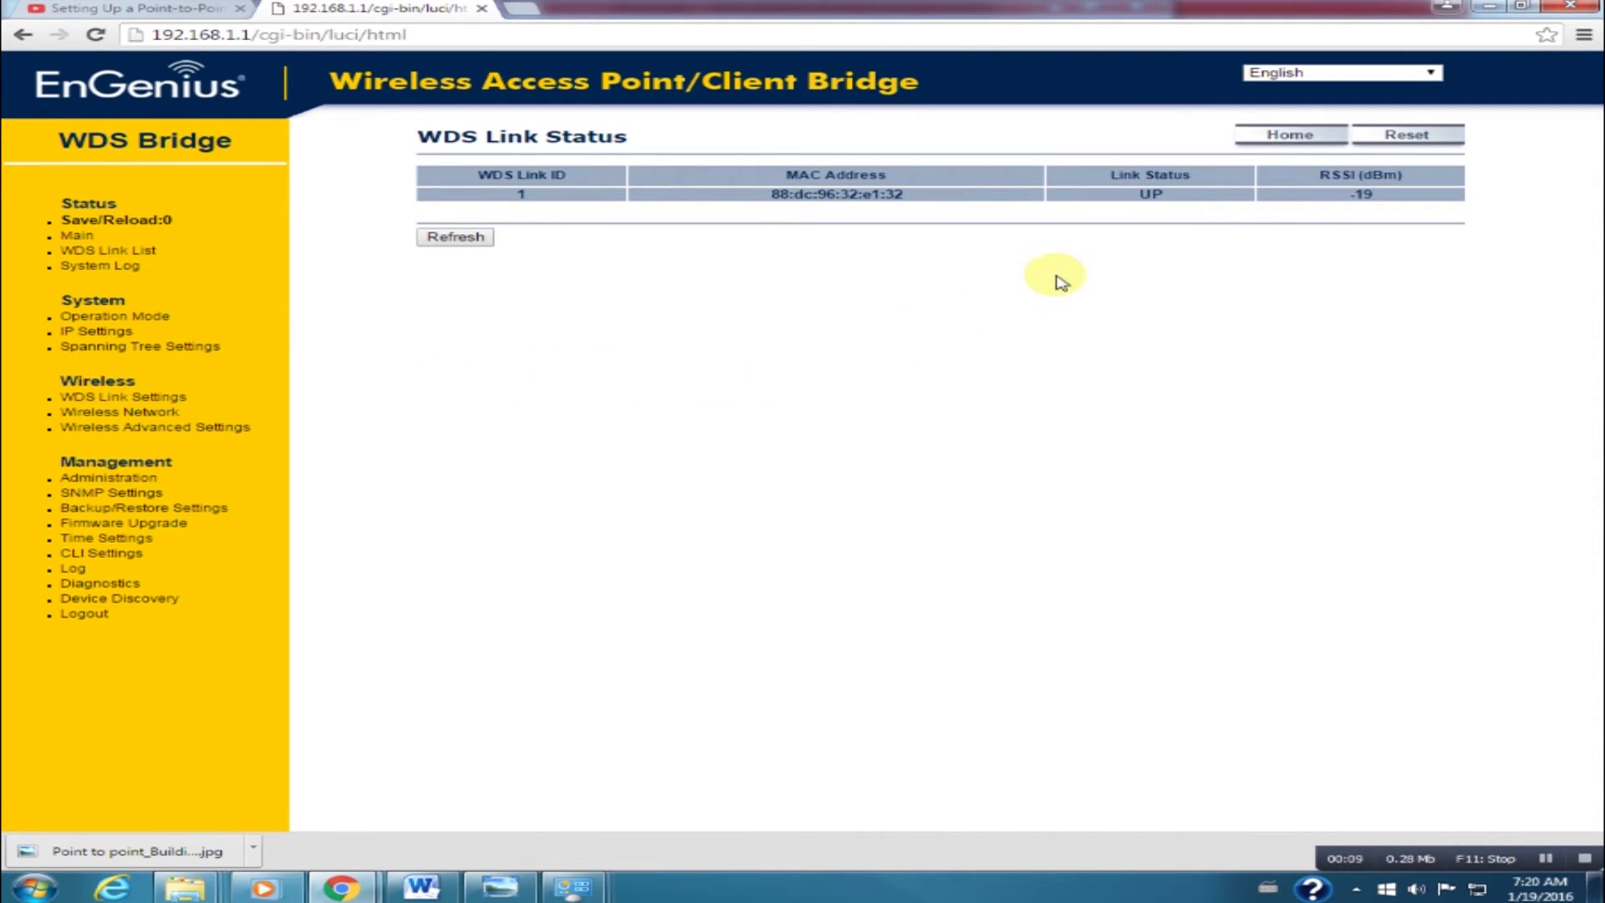
double_click(1146, 193)
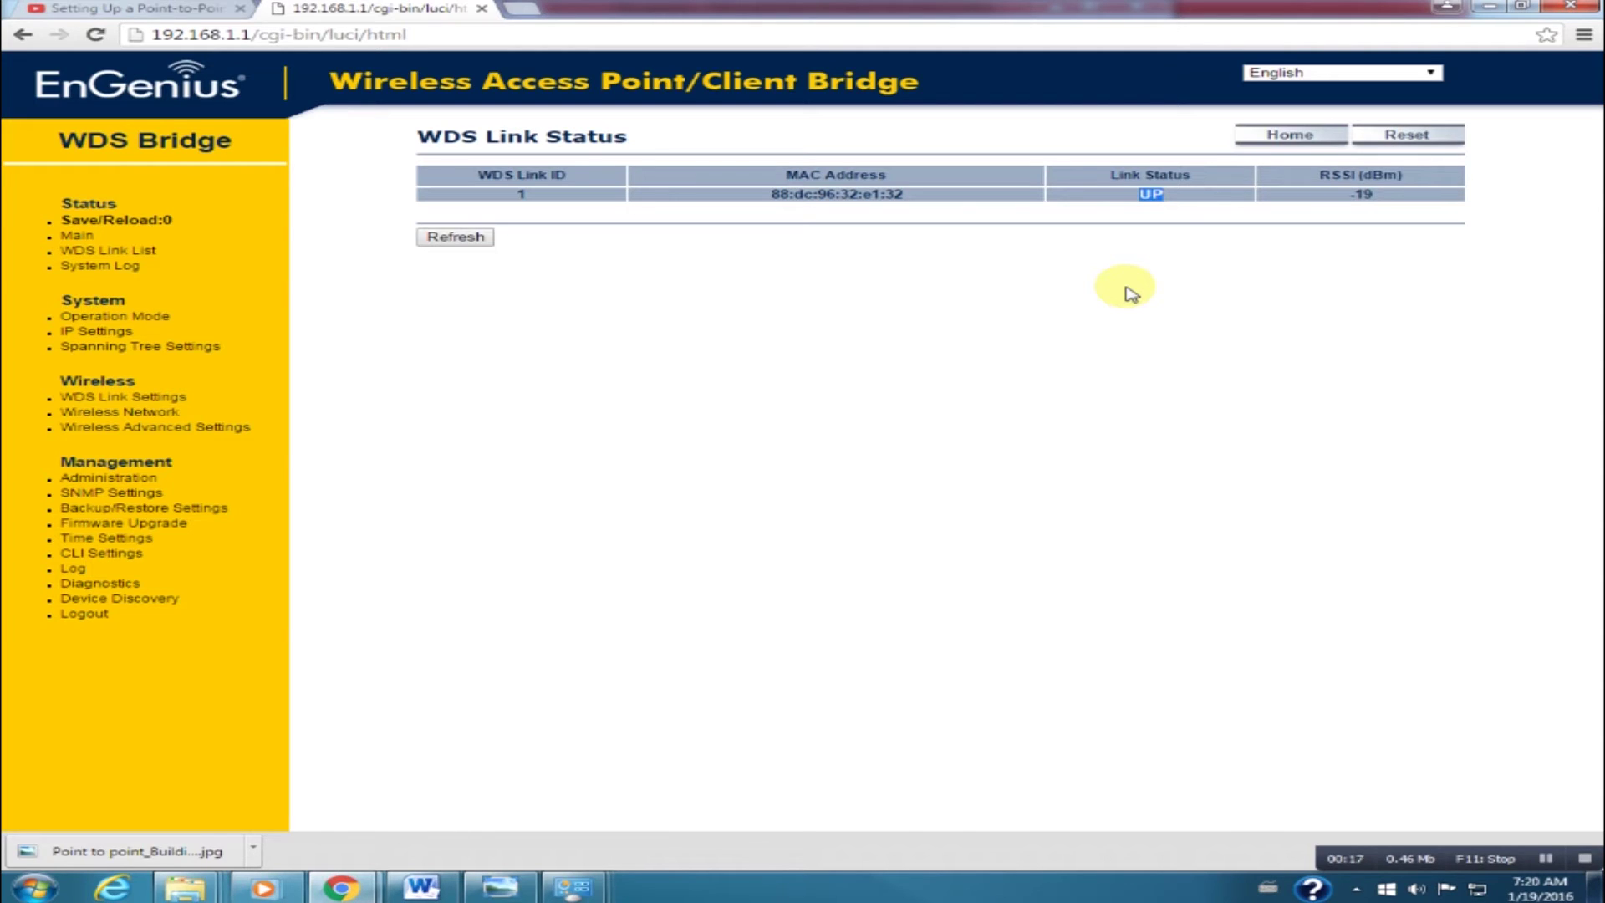
left_click_drag(1387, 199, 1338, 198)
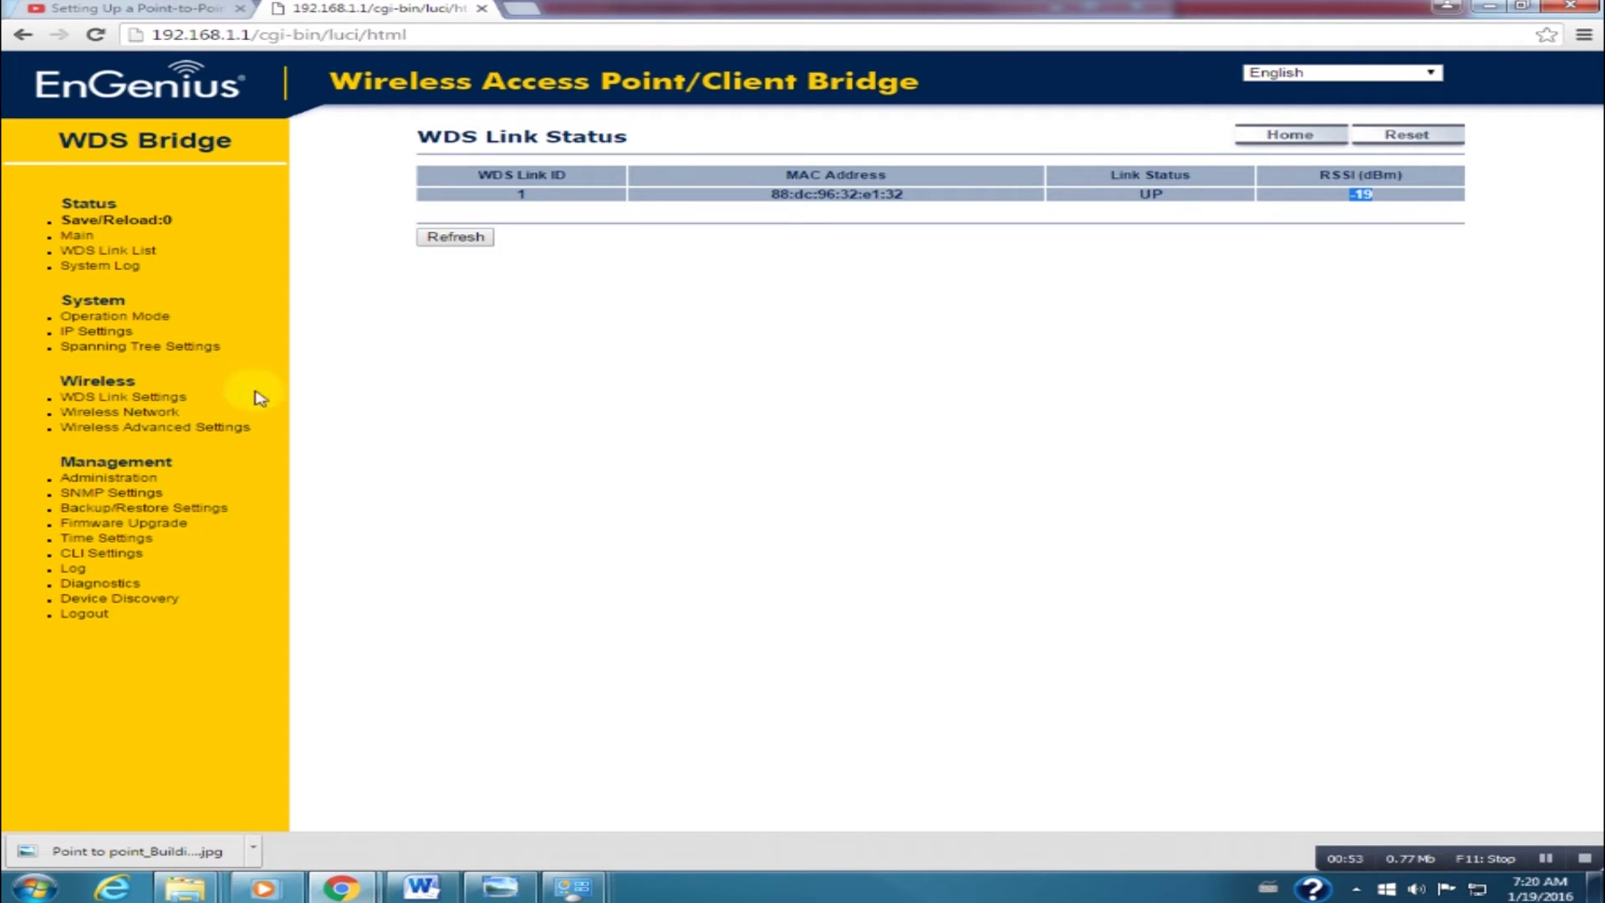
Leave WDS link security at None, then view Wireless Advanced Settings (Data Rate Auto, RTS/CTS 2346, 1 km).
left_click(128, 398)
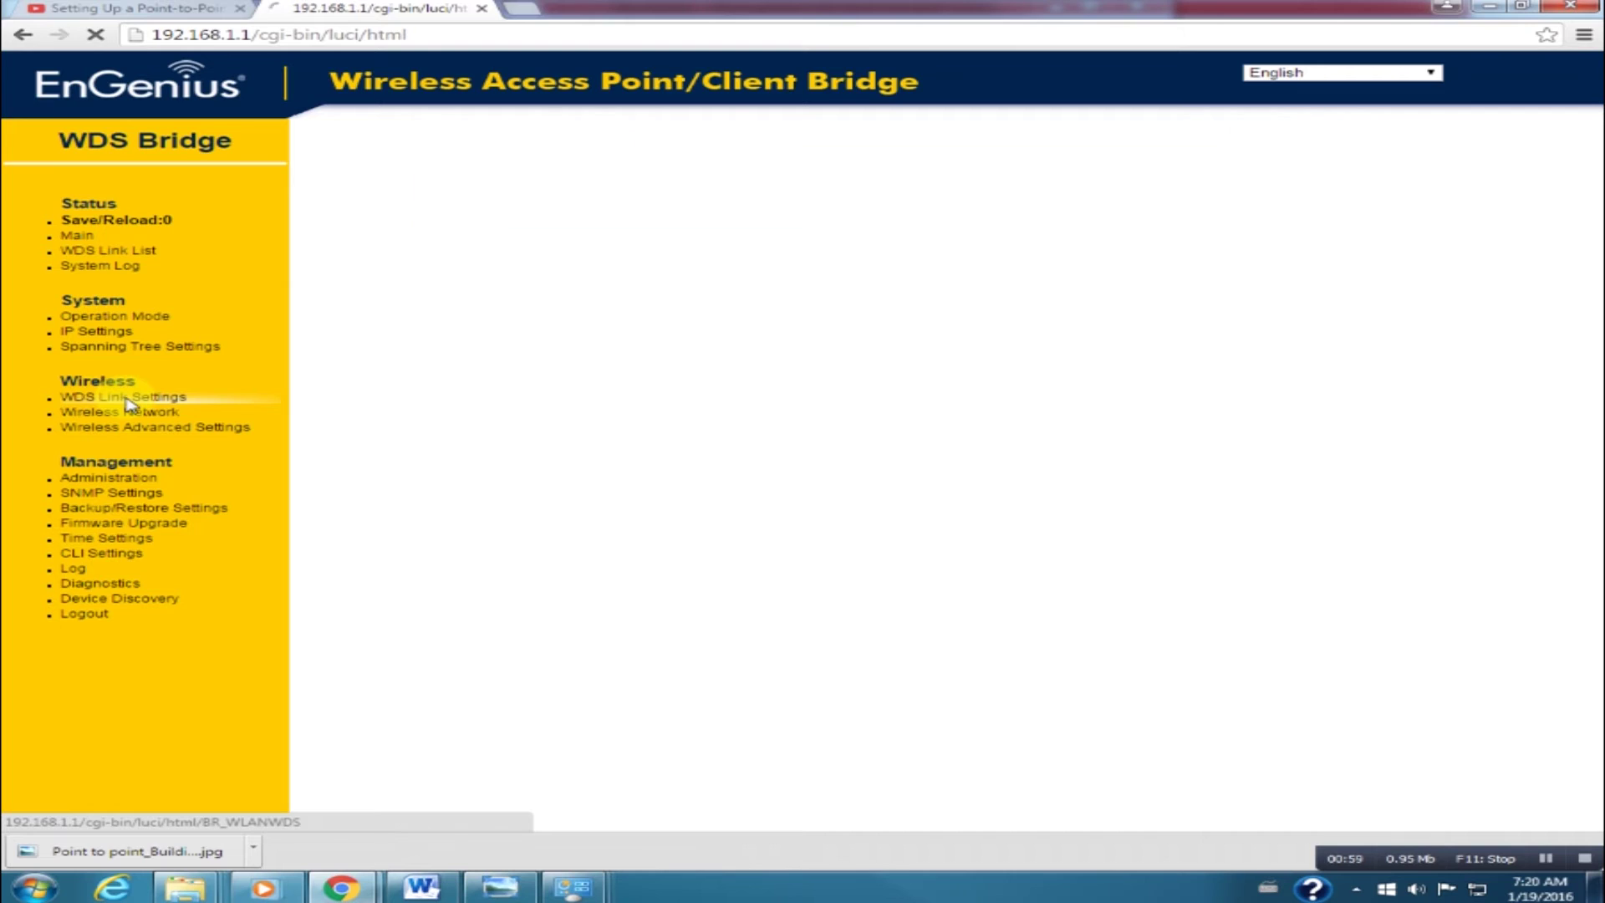
left_click(724, 177)
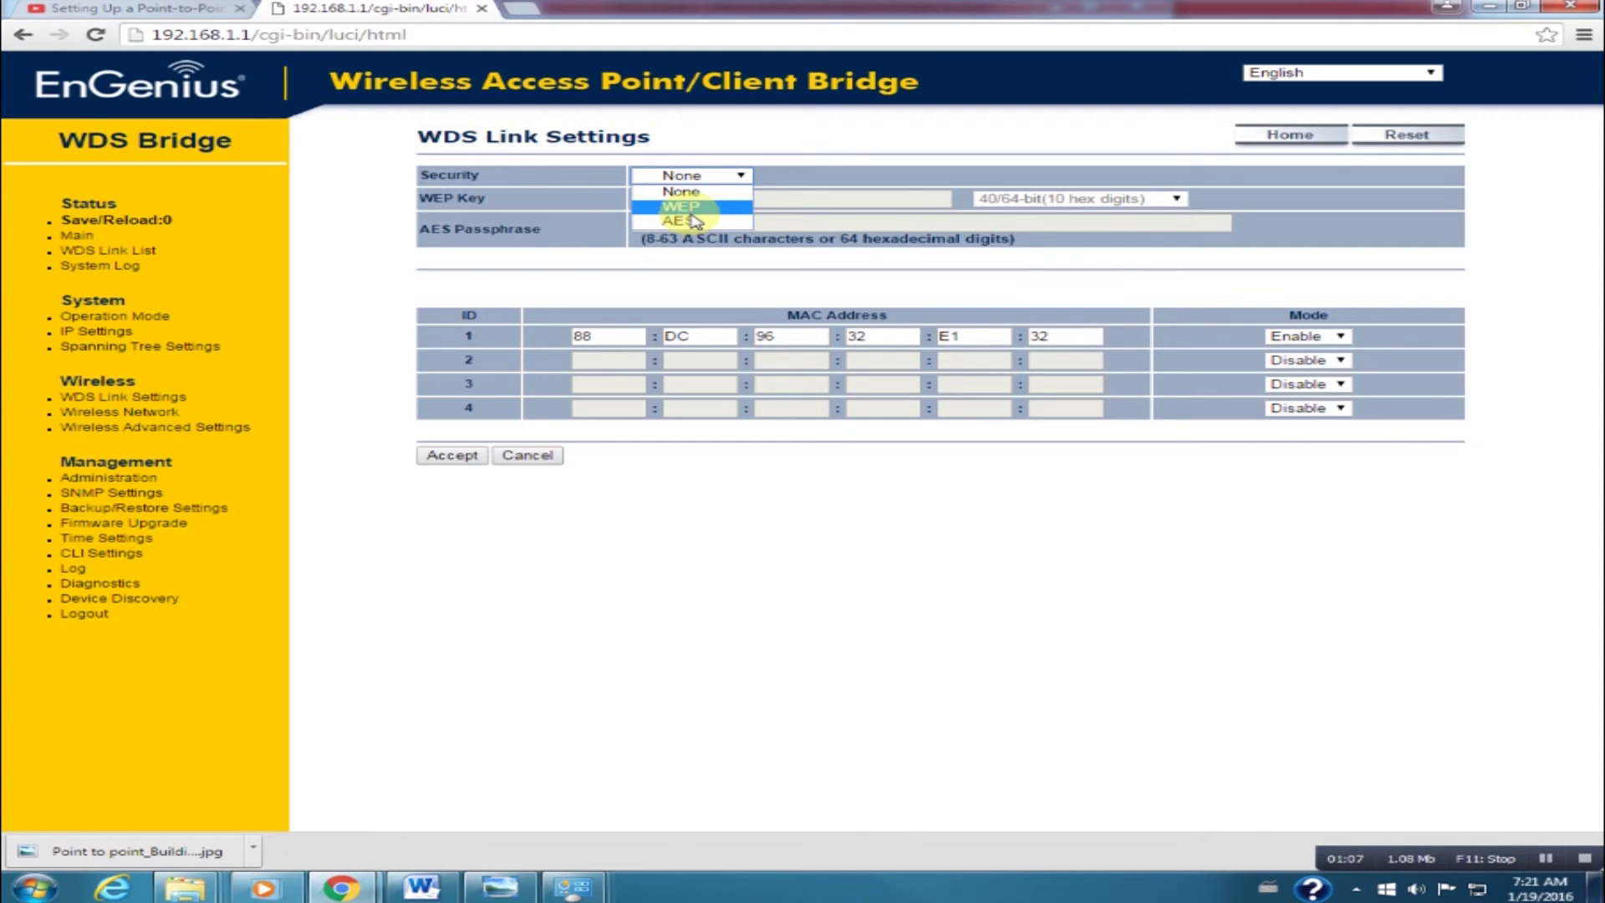
left_click(527, 213)
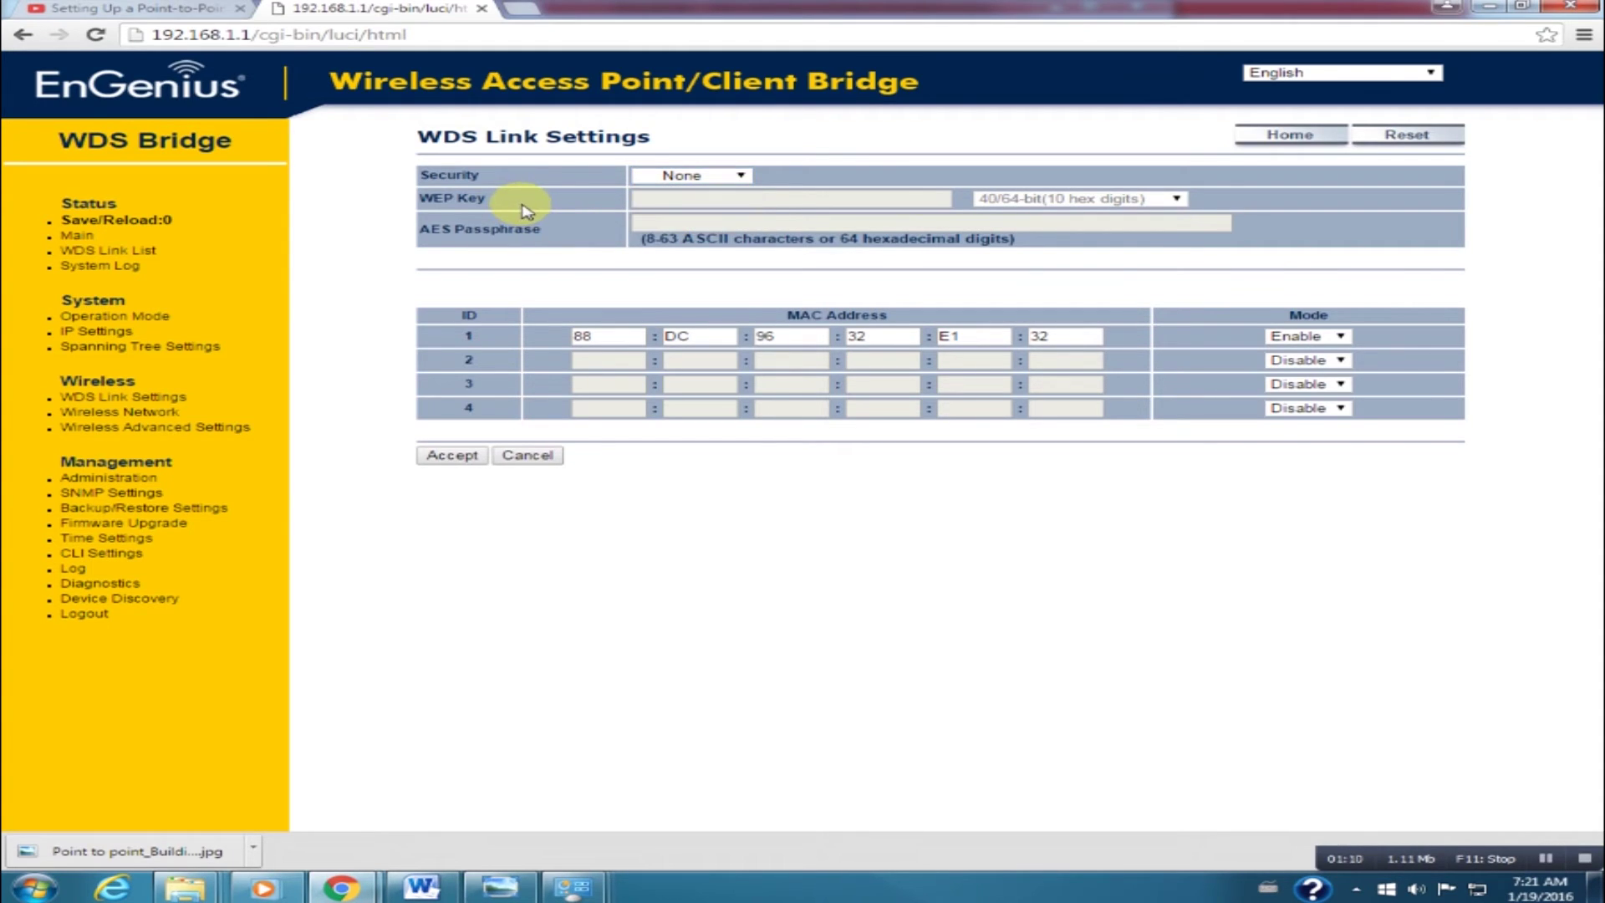
left_click(230, 433)
left_click(377, 400)
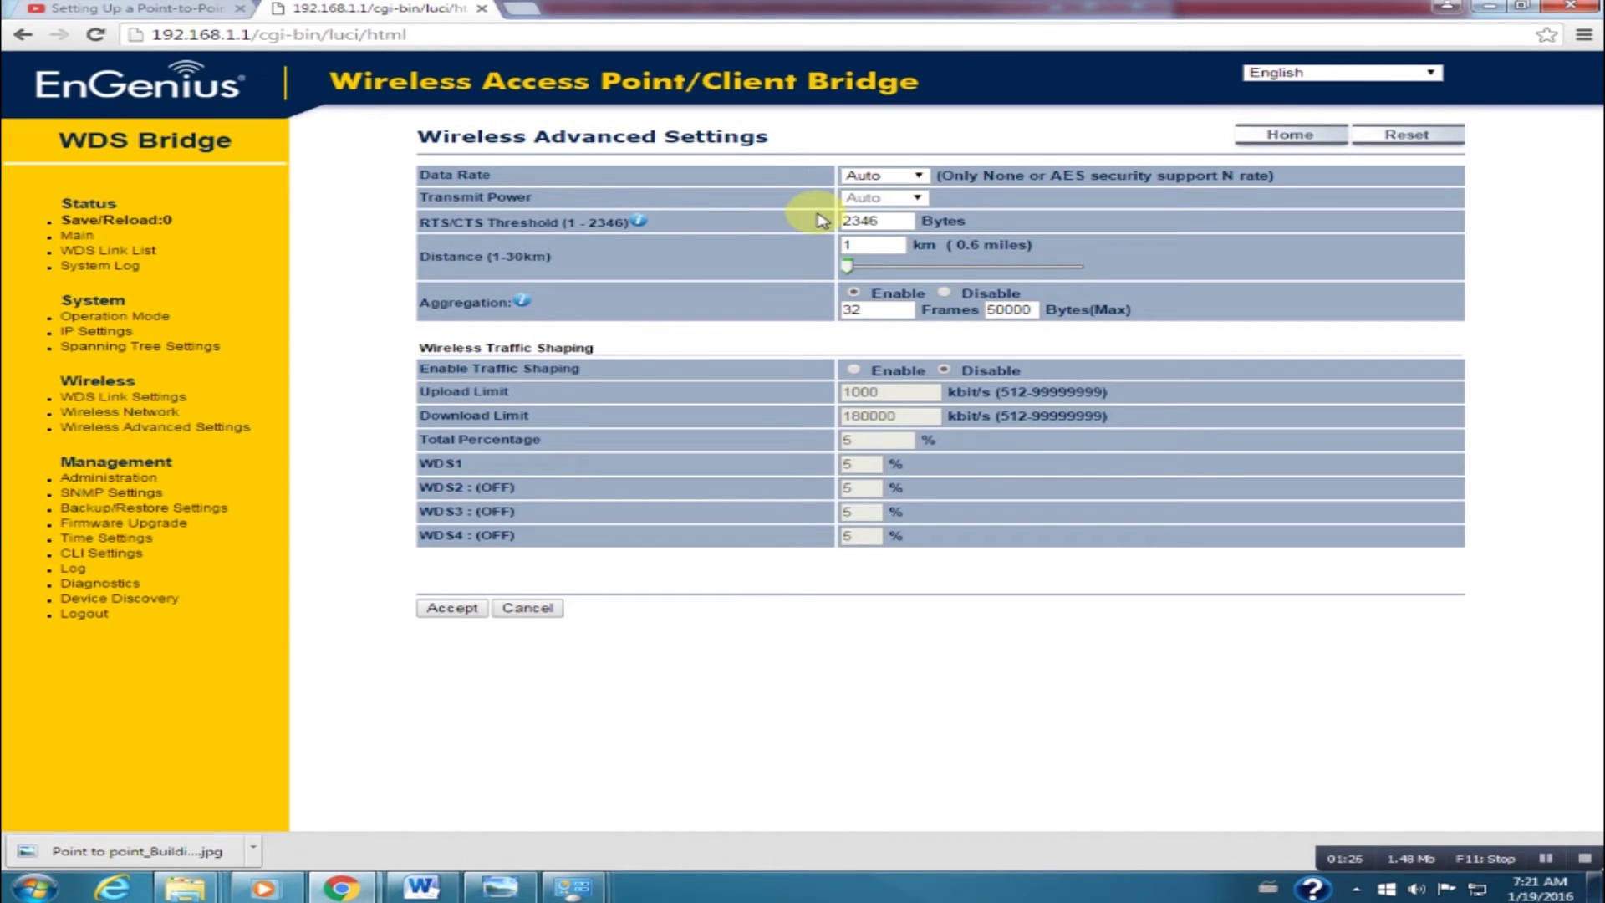
Re-apply WDS Bridge operation mode so the Main page shows 40 MHz, Channel 157, security None.
left_click(147, 318)
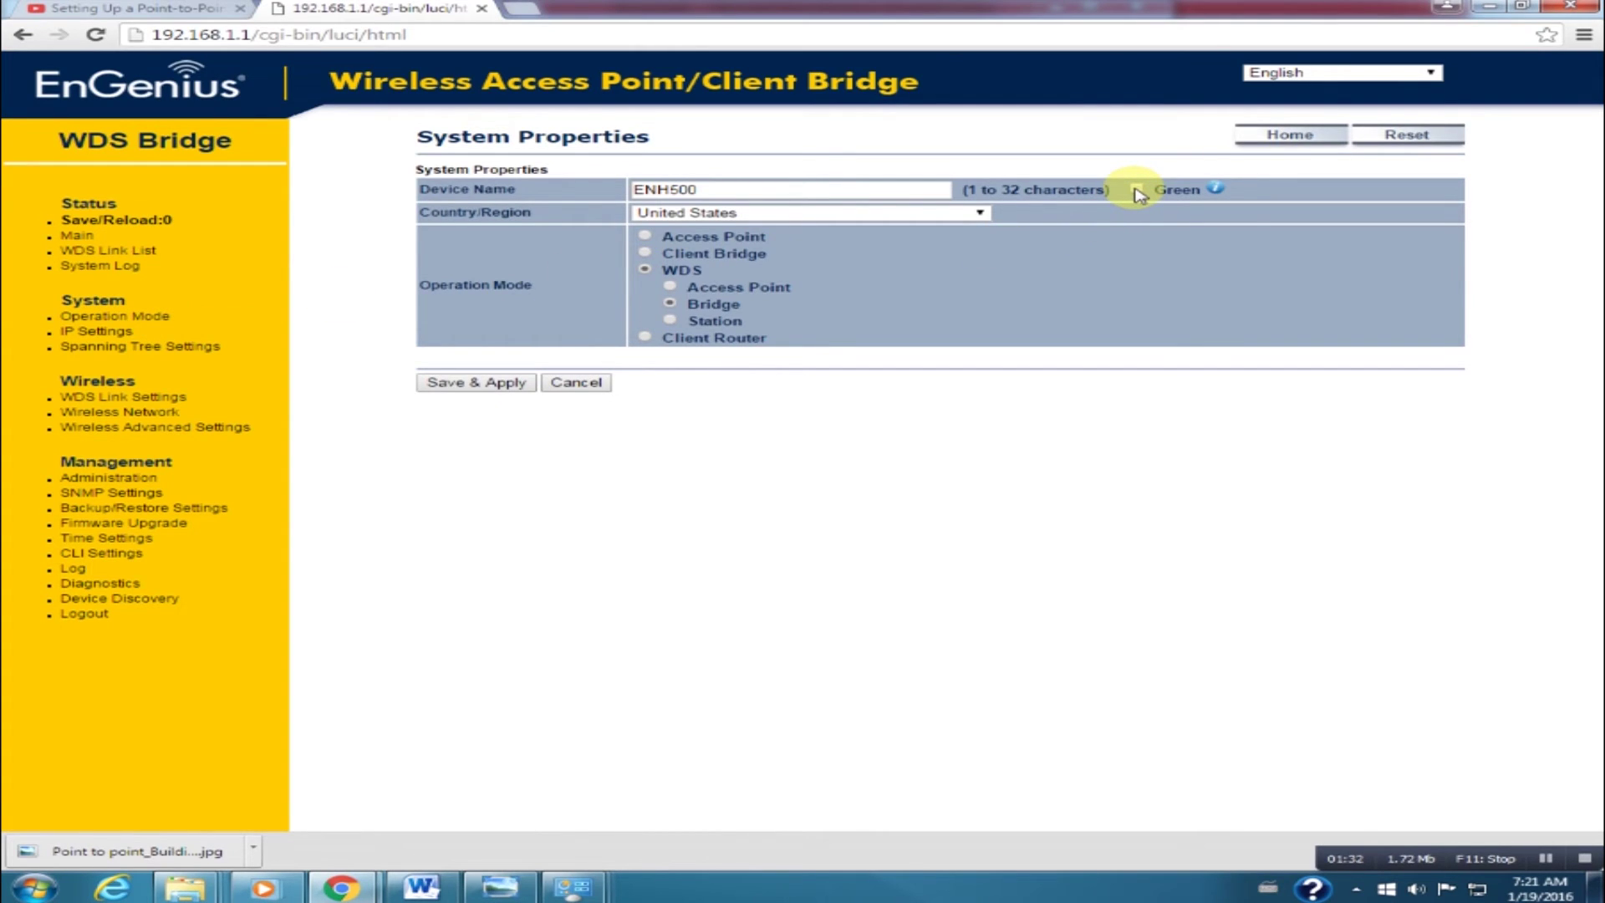
left_click(479, 384)
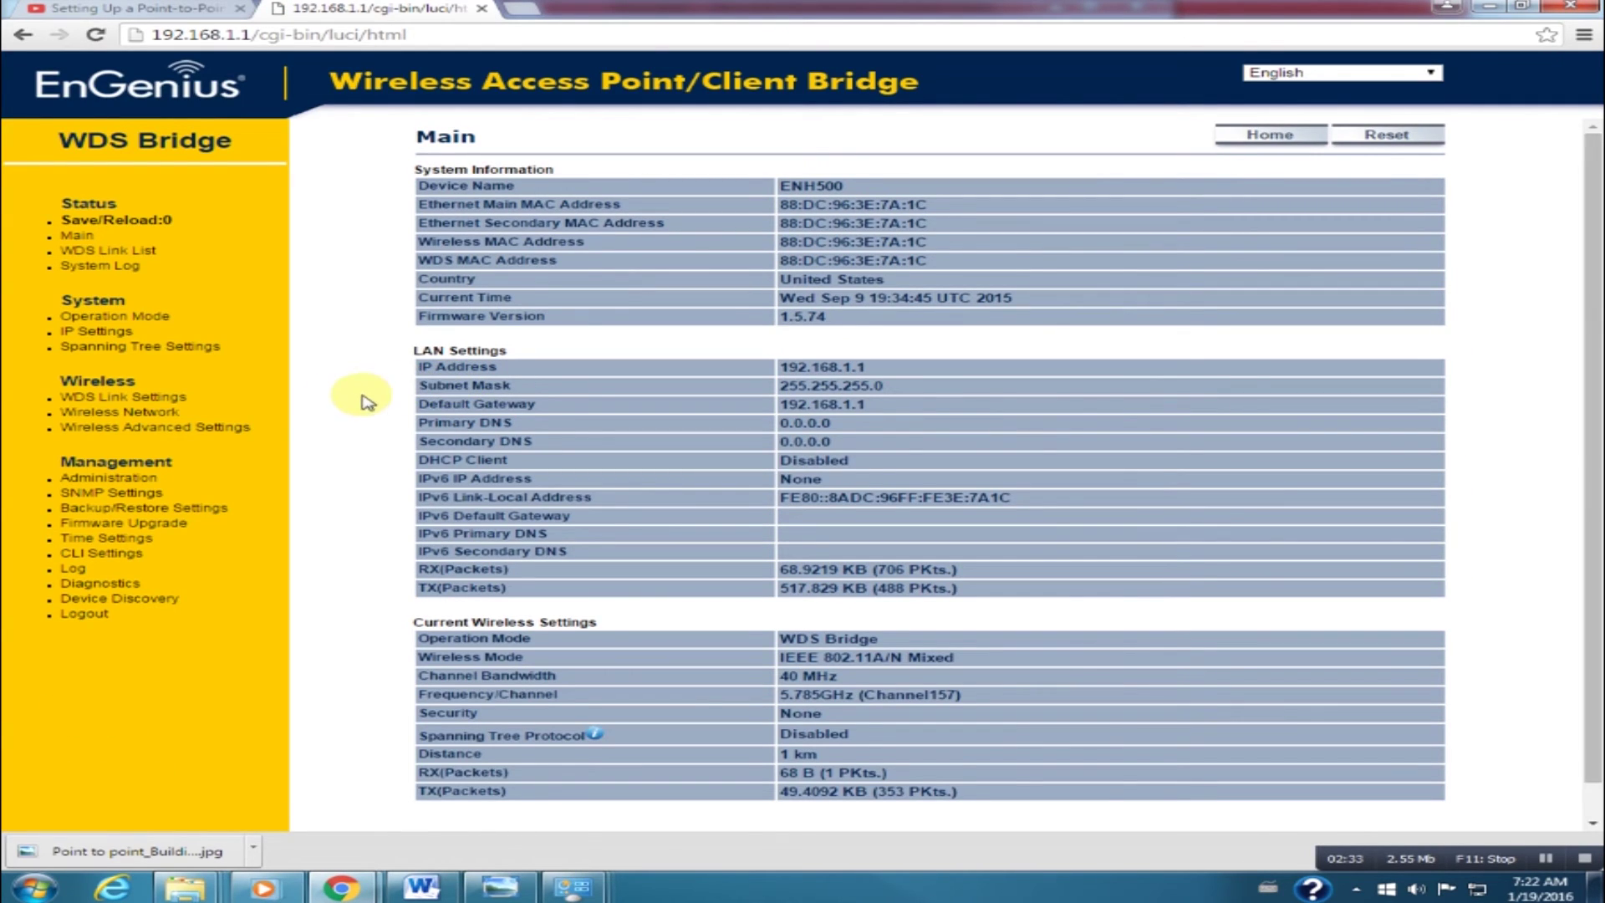
Set Transmit Power to 28 dBm in Wireless Advanced Settings, passing through 25 dBm first.
left_click(182, 428)
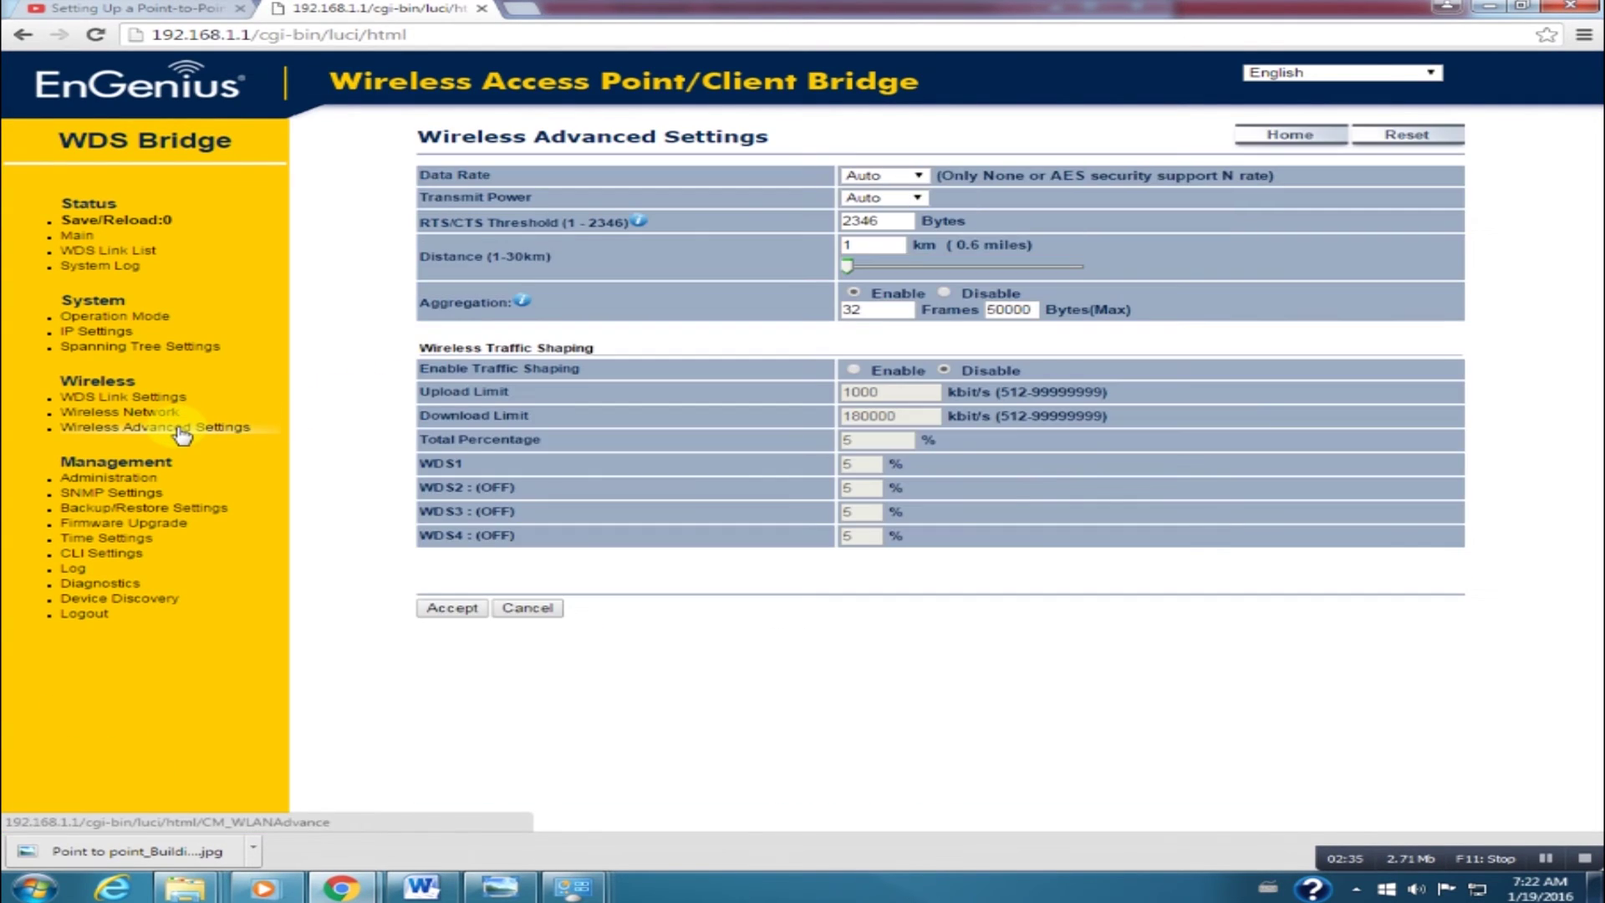
left_click(921, 199)
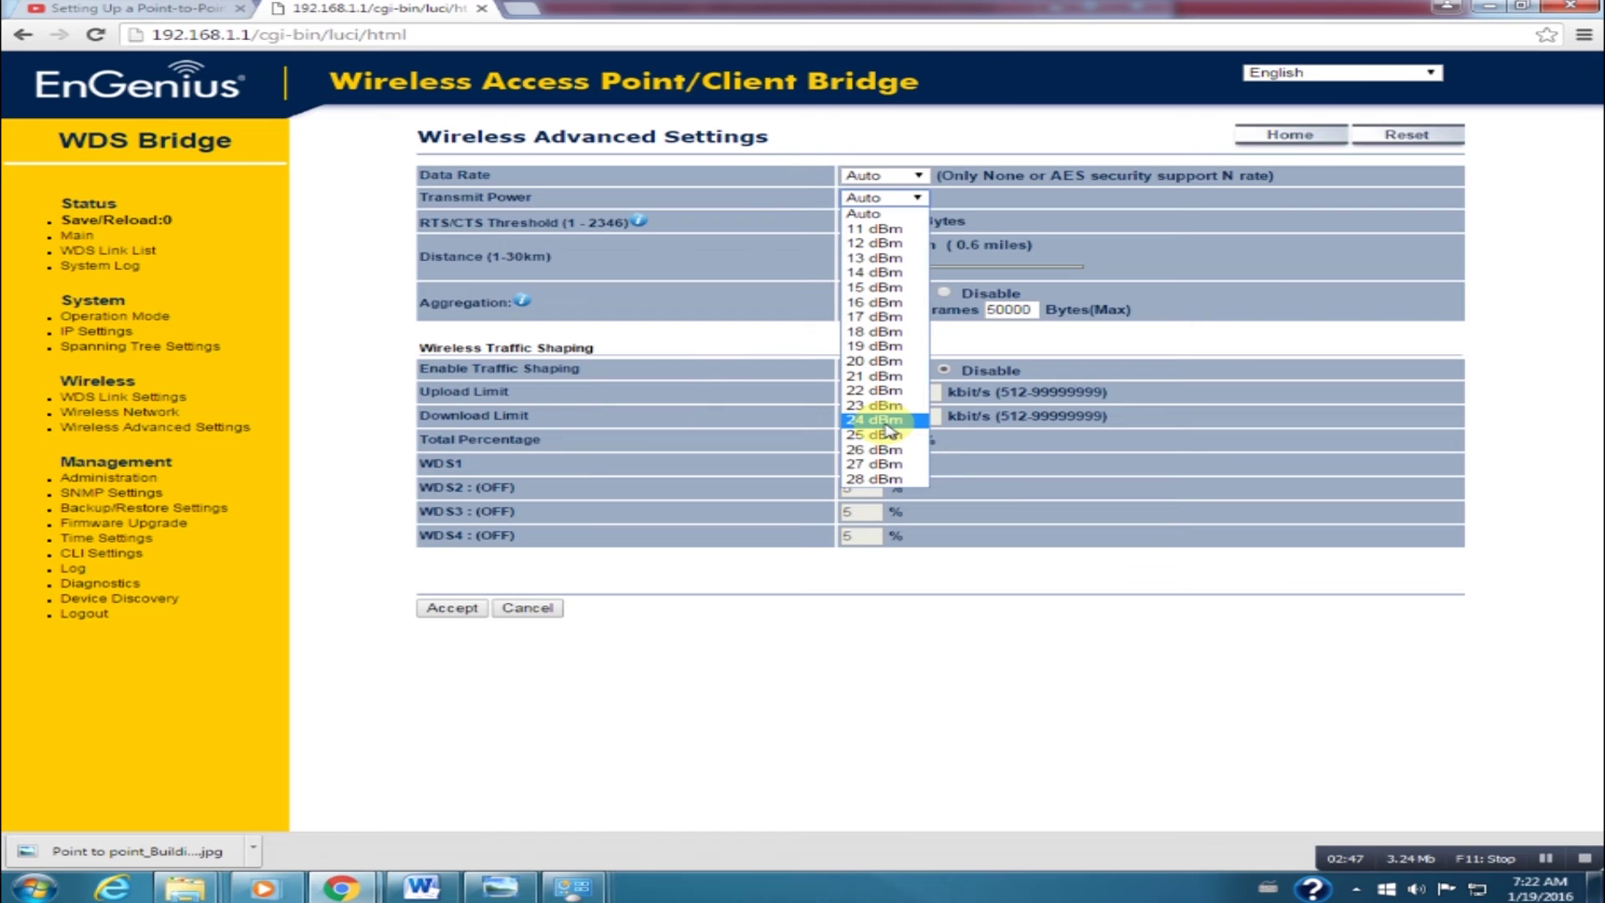
left_click(886, 436)
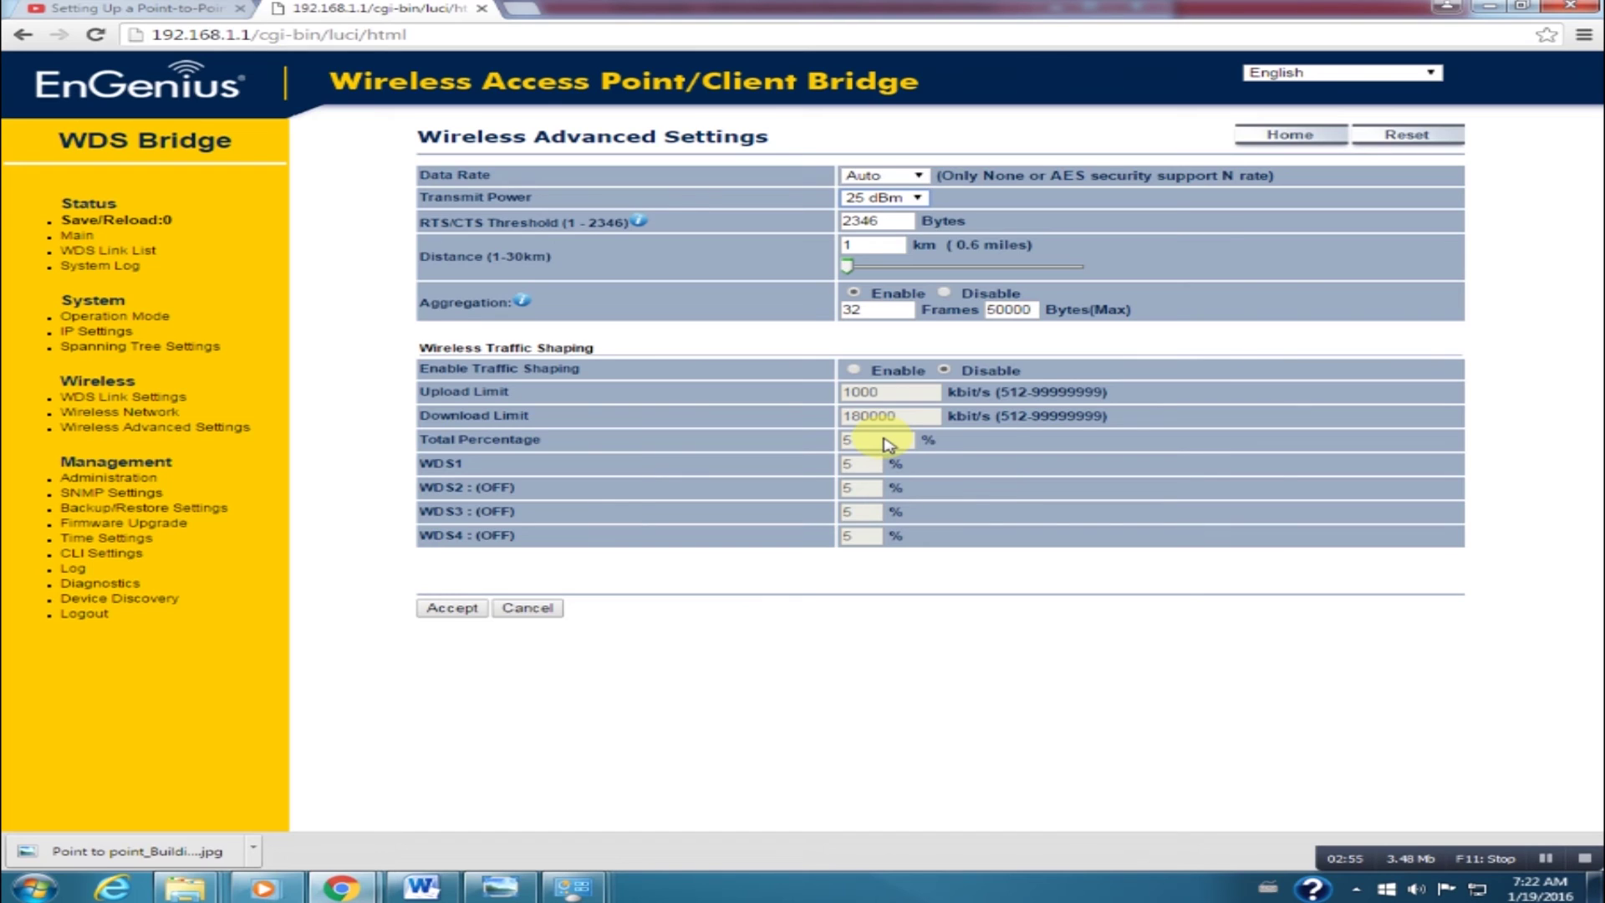
left_click(883, 199)
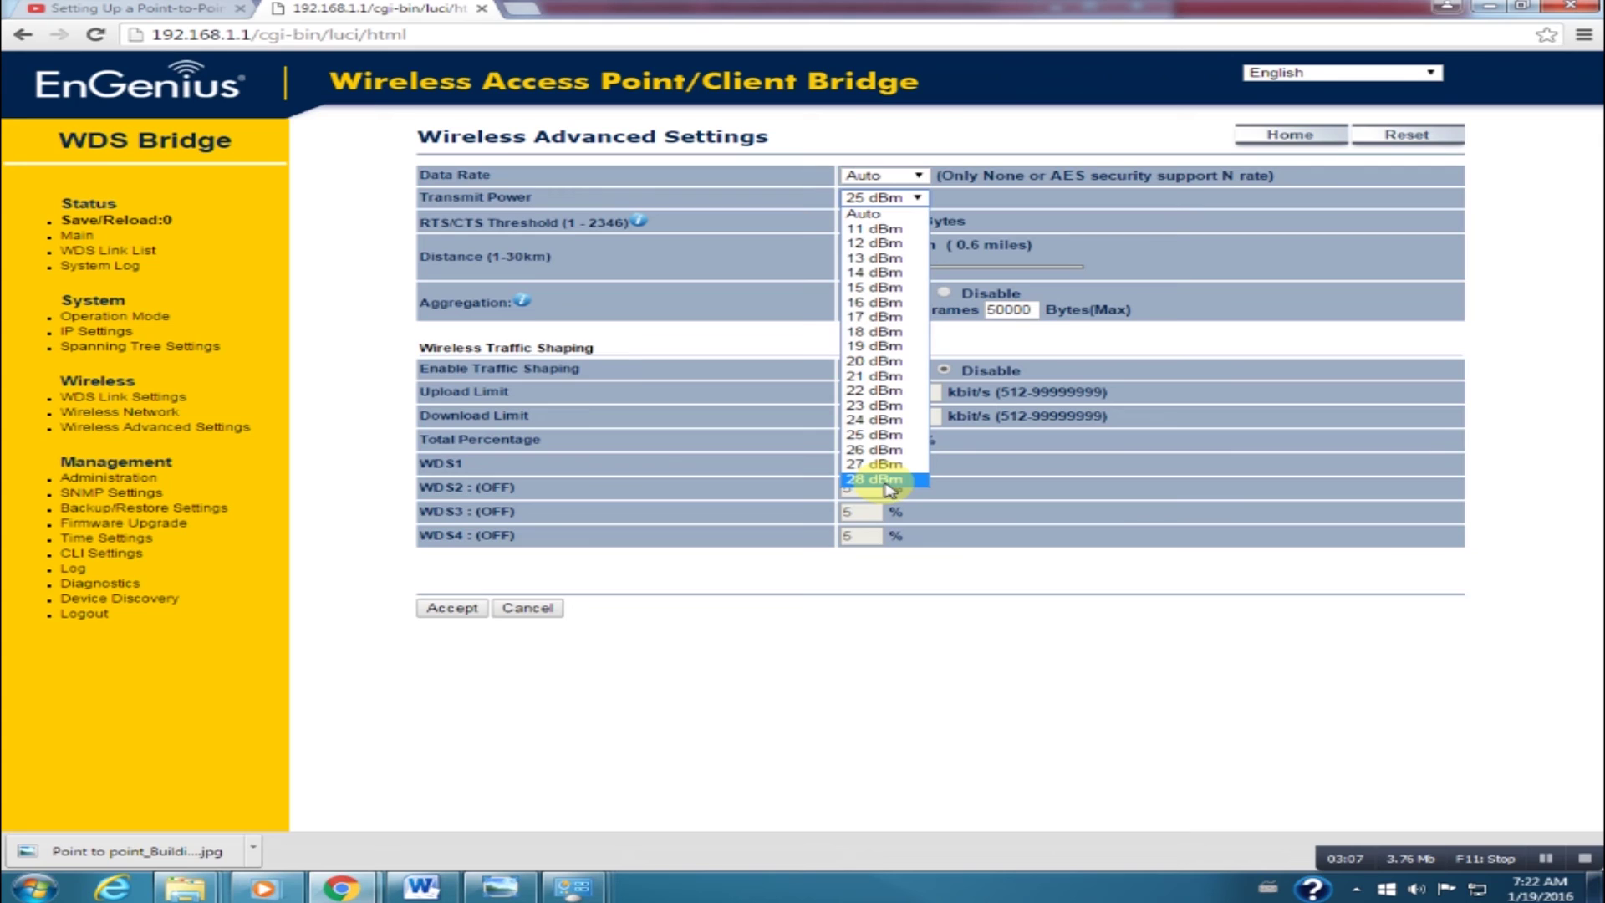
left_click(886, 480)
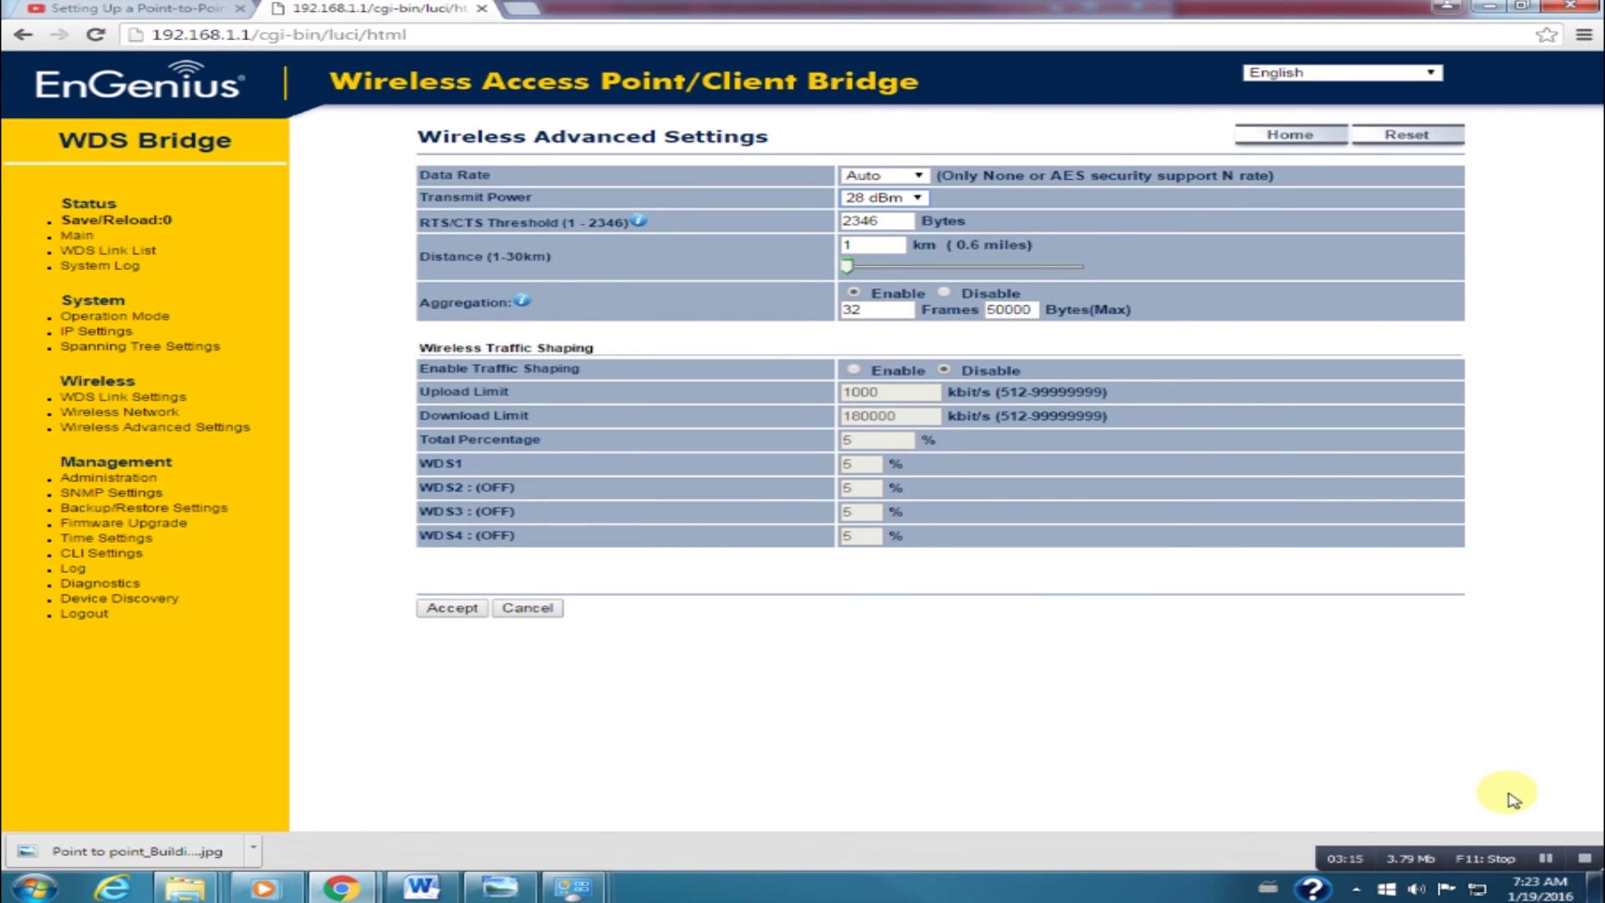
left_click(1582, 861)
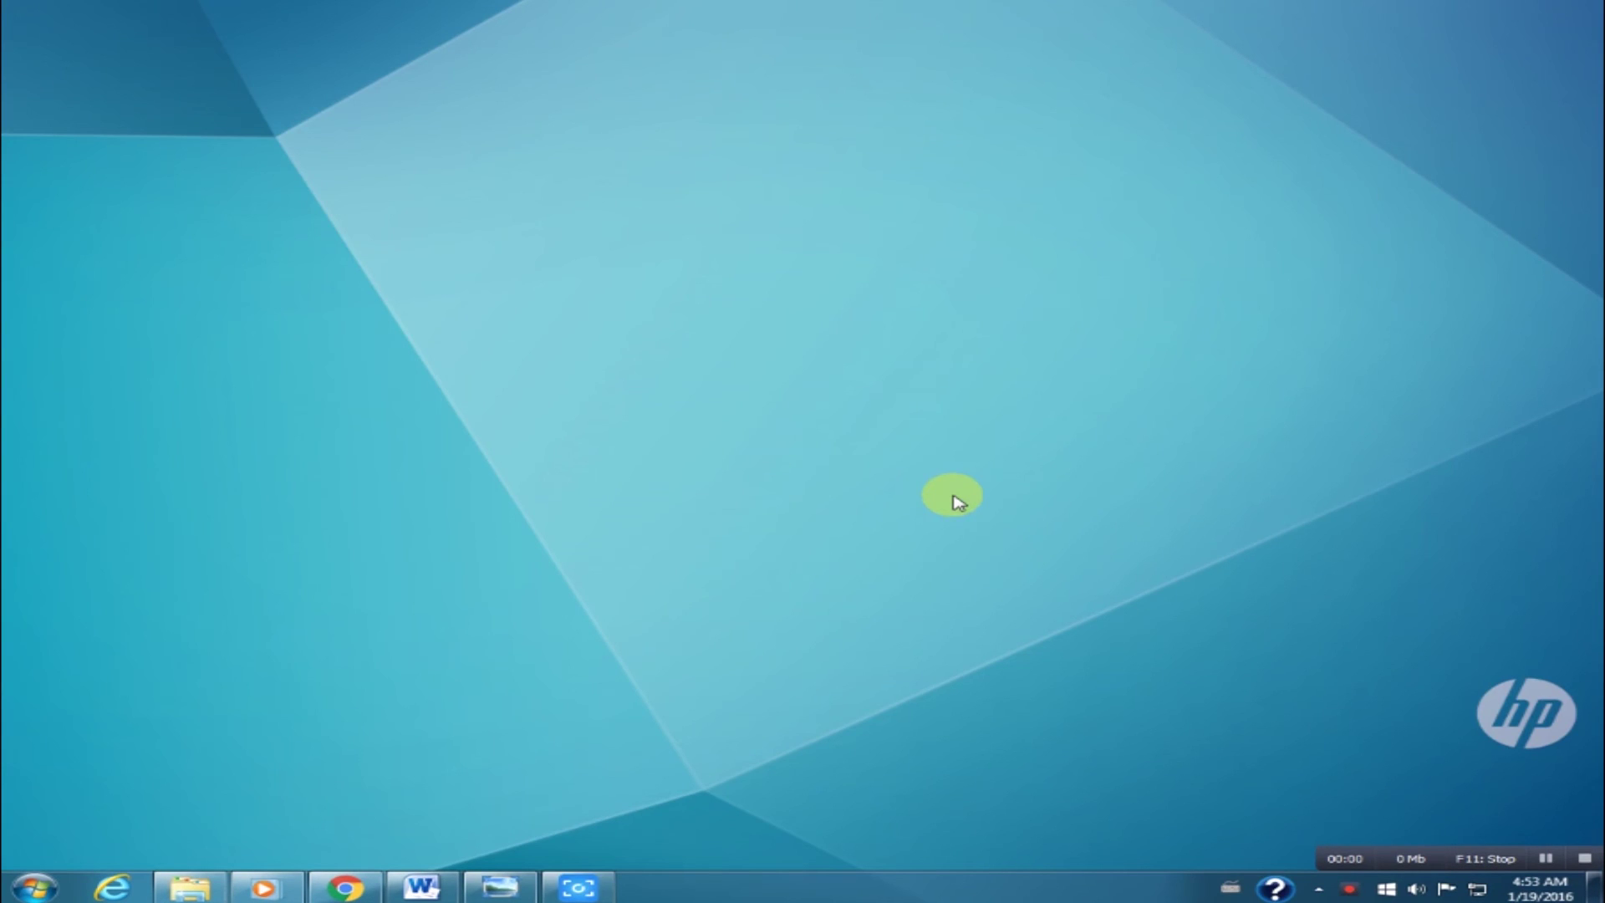